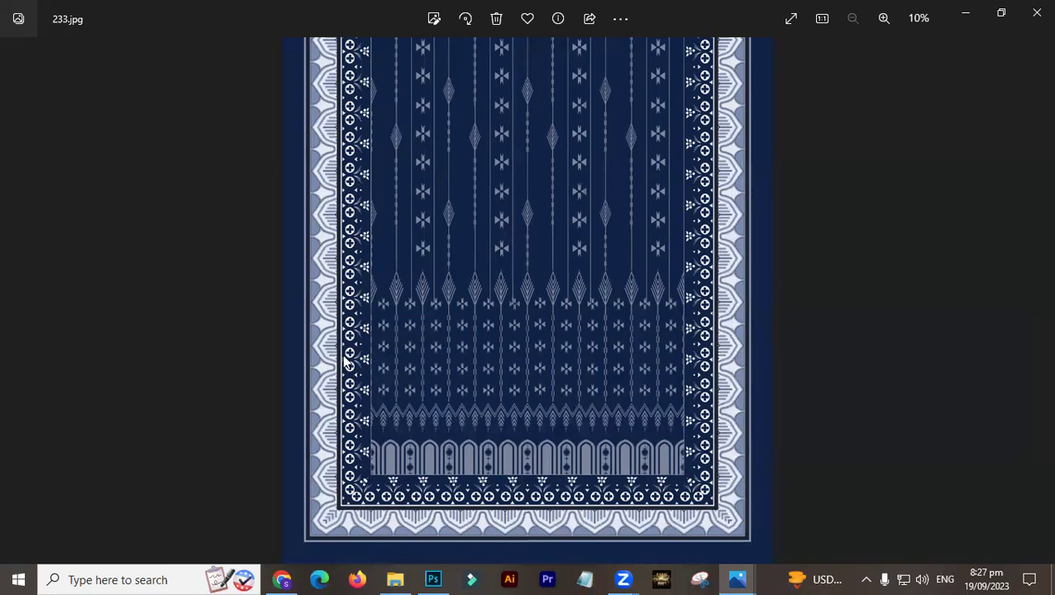
- Open the yellow design 1253.jpg and examine its neckline, diagonal borders and lower floral panel up close
{"action": "left_click", "coordinate": [1035, 301]}
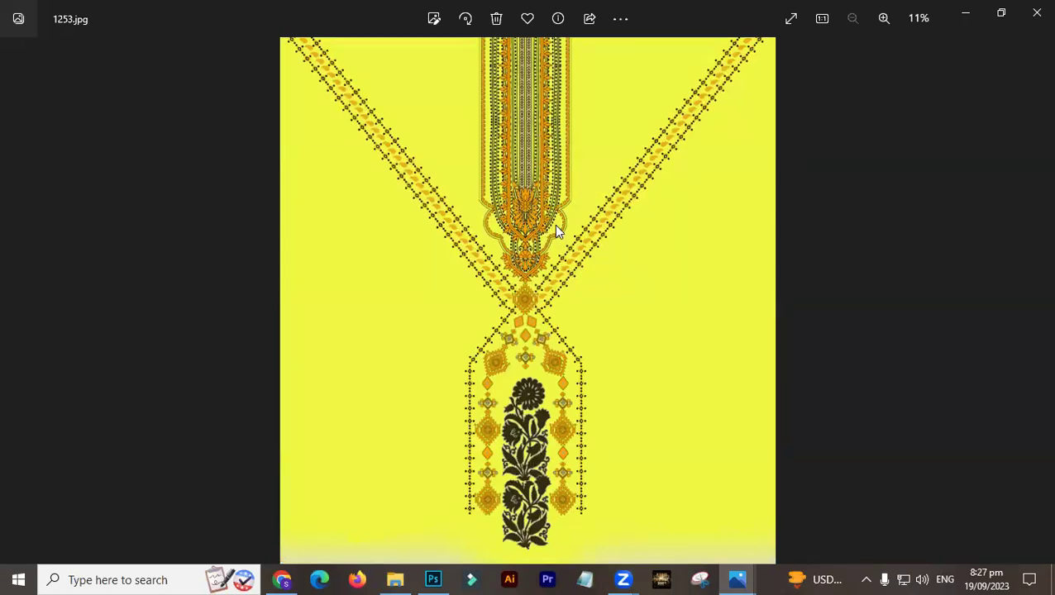
{"action": "scroll", "coordinate": [556, 225], "scroll_direction": "up", "scroll_amount": 2}
{"action": "left_click_drag", "start_coordinate": [553, 219], "coordinate": [584, 270]}
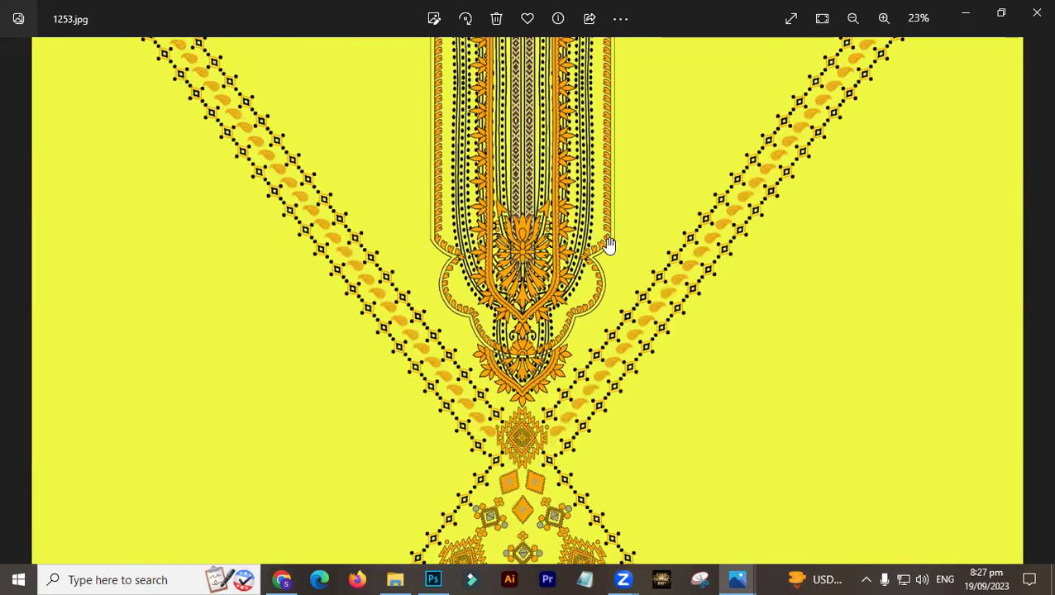
{"action": "left_click_drag", "start_coordinate": [552, 329], "coordinate": [536, 244]}
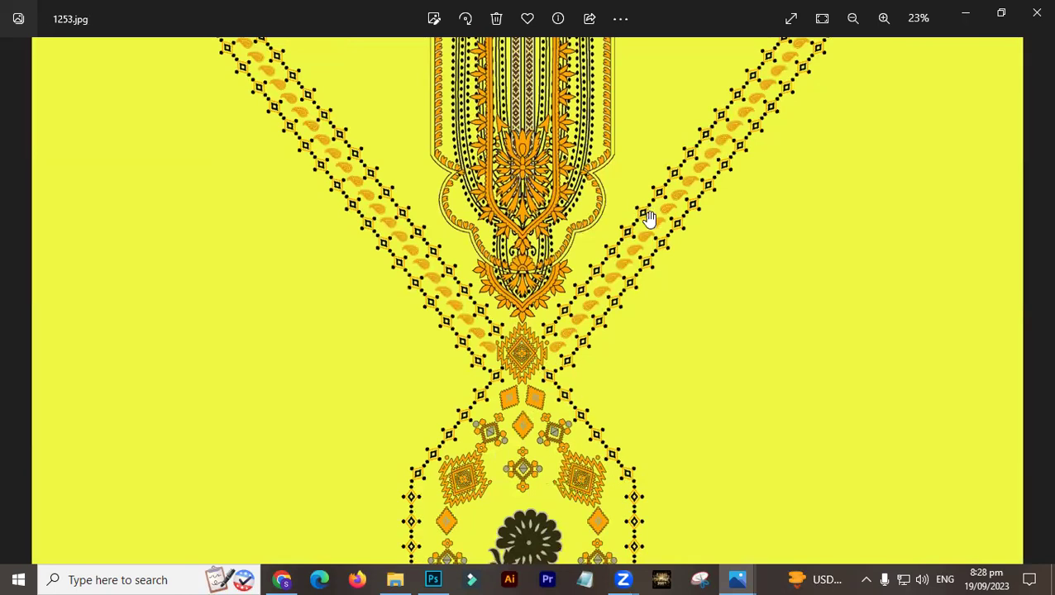
{"action": "left_click_drag", "start_coordinate": [591, 438], "coordinate": [586, 238]}
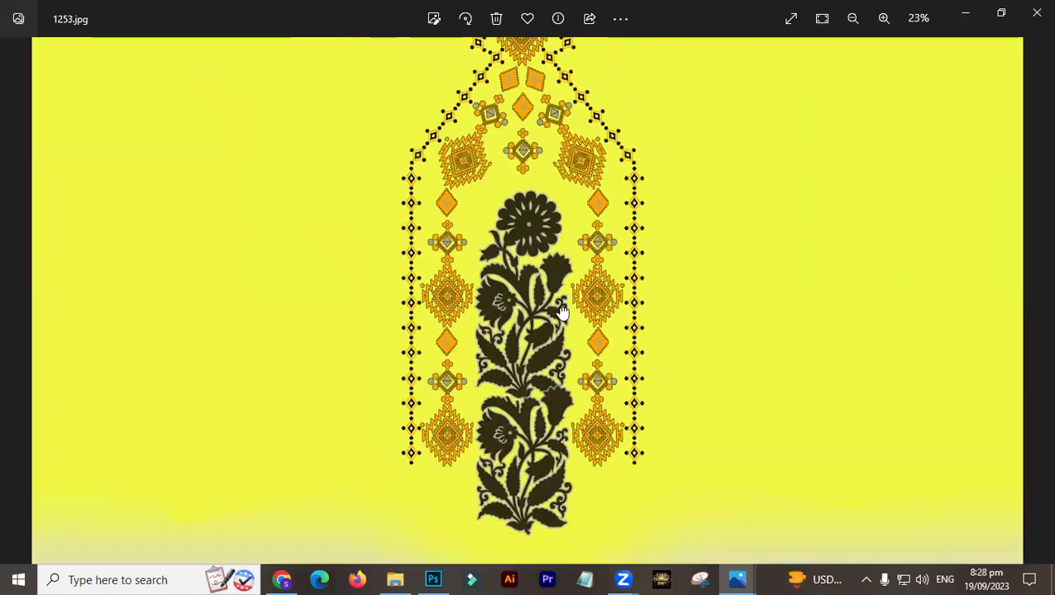
{"action": "left_click_drag", "start_coordinate": [562, 313], "coordinate": [565, 395]}
{"action": "scroll", "coordinate": [536, 237], "scroll_direction": "down", "scroll_amount": 2}
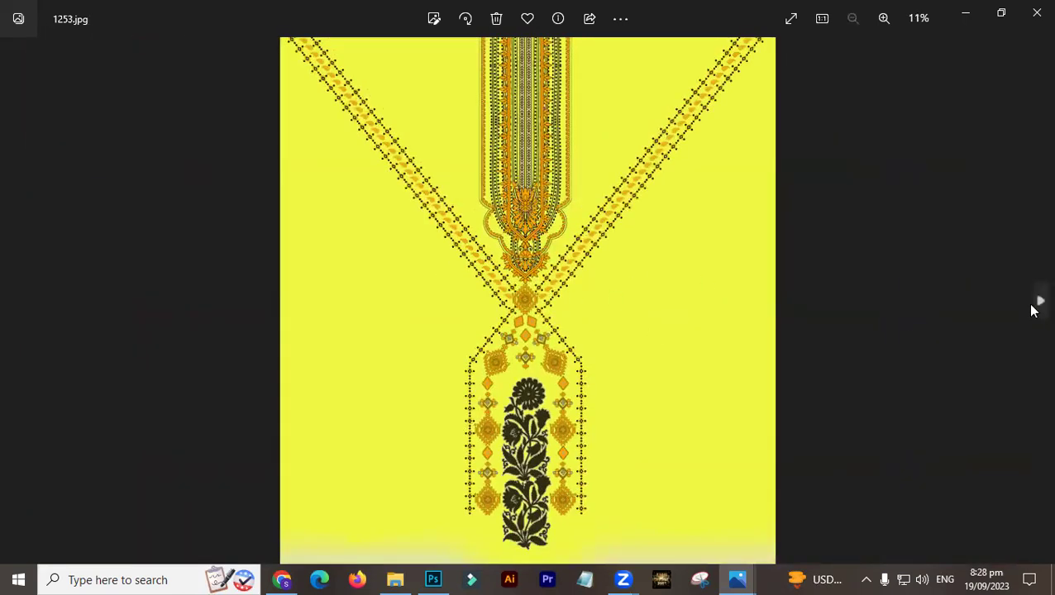
- View the sample designs 1338.jpg, 1351.jpg and 1354.jpg in turn to study how their borders change direction
{"action": "left_click", "coordinate": [1037, 302]}
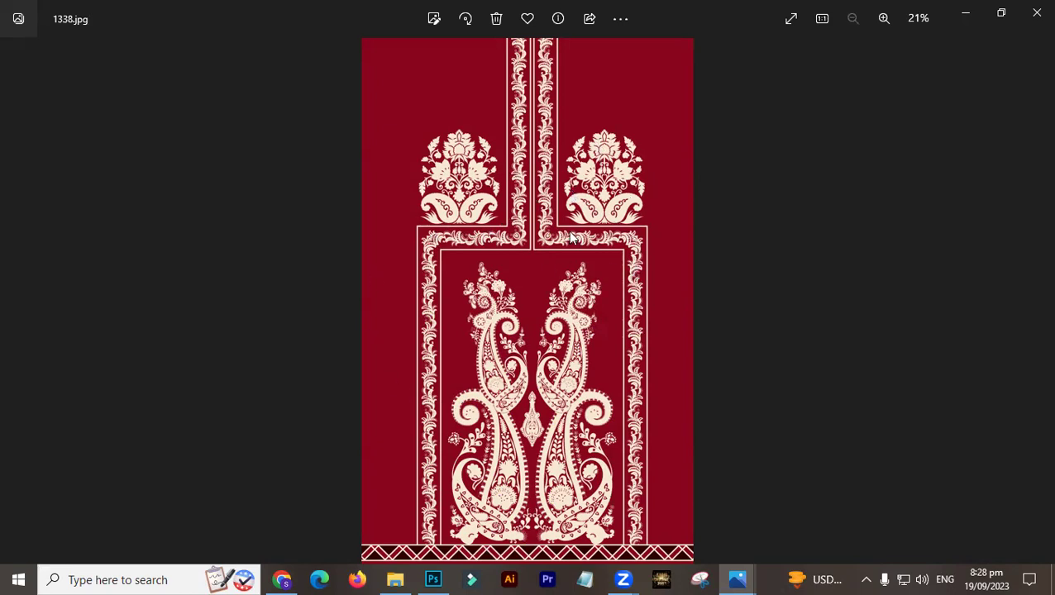
{"action": "left_click", "coordinate": [1034, 303]}
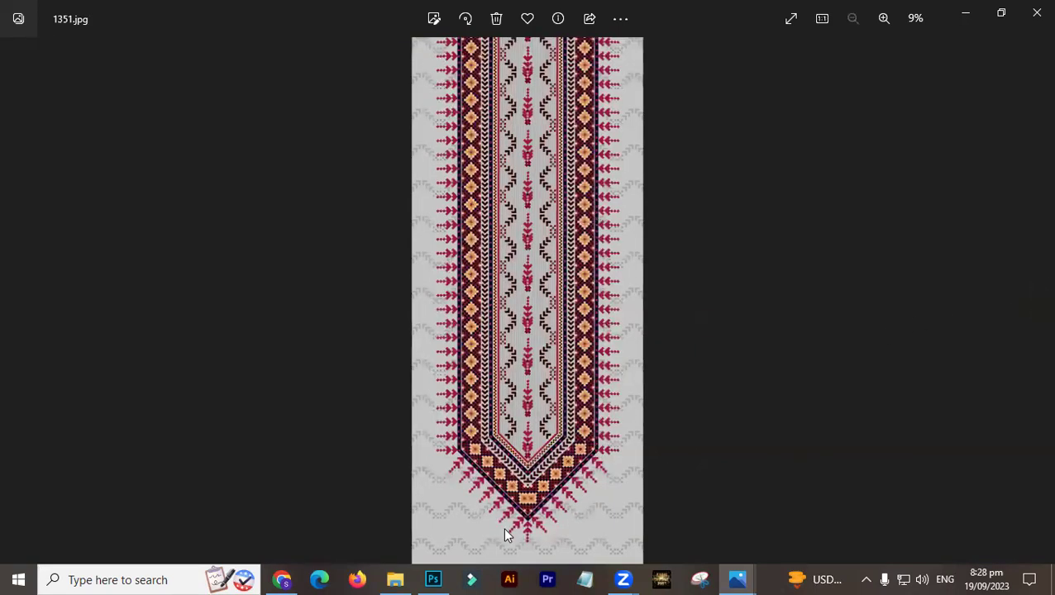
{"action": "mouse_move", "coordinate": [1029, 322]}
{"action": "left_click", "coordinate": [1037, 302]}
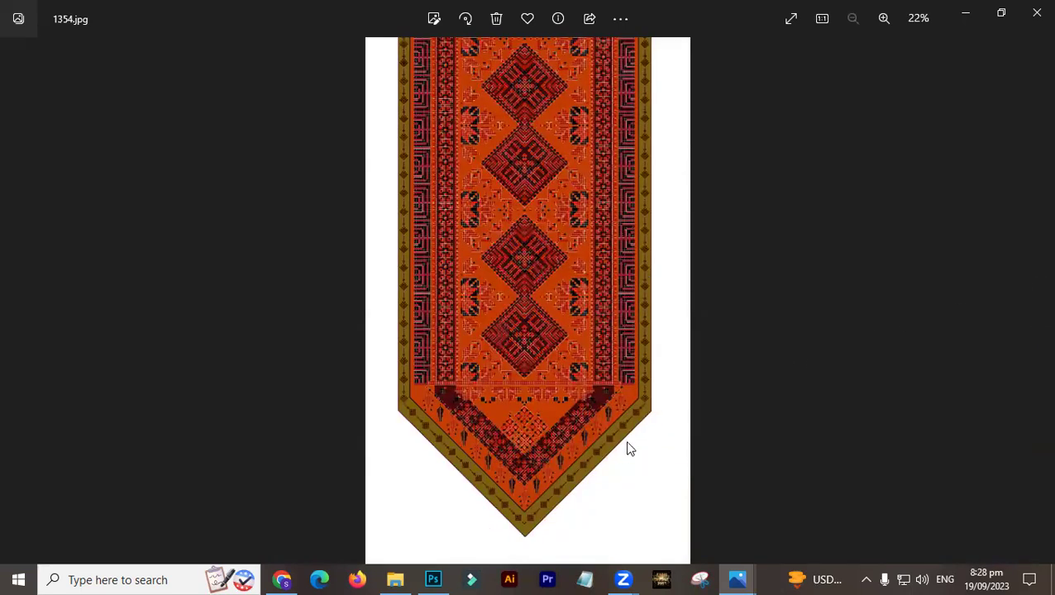
- Open the pink design 1511.jpg and examine its framed panels, hanging ornaments and lower border up close
{"action": "left_click", "coordinate": [1038, 299]}
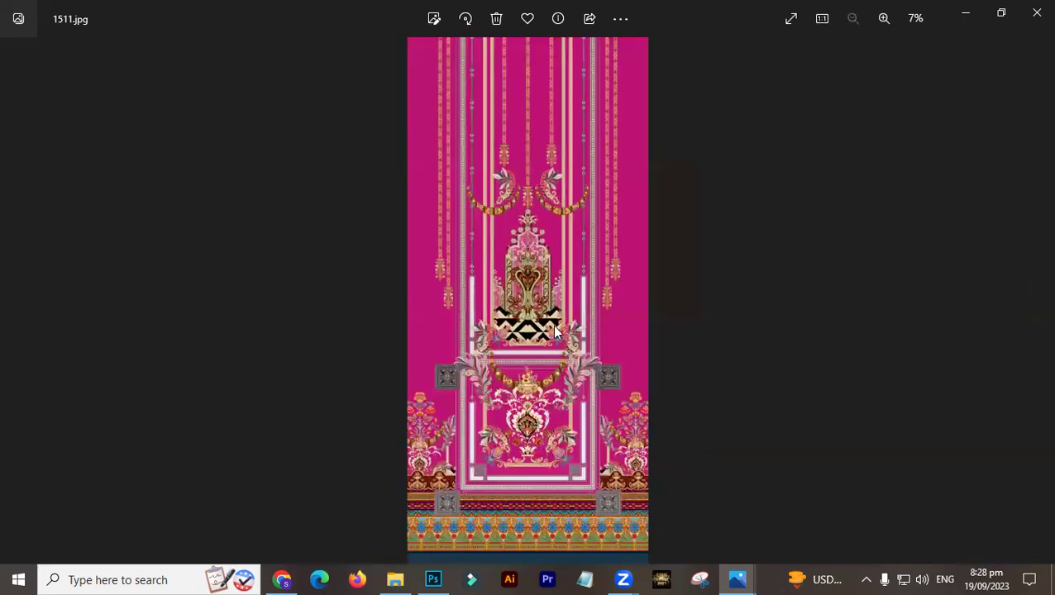
{"action": "scroll", "coordinate": [590, 483], "scroll_direction": "up", "scroll_amount": 3}
{"action": "scroll", "coordinate": [599, 405], "scroll_direction": "down", "scroll_amount": 2}
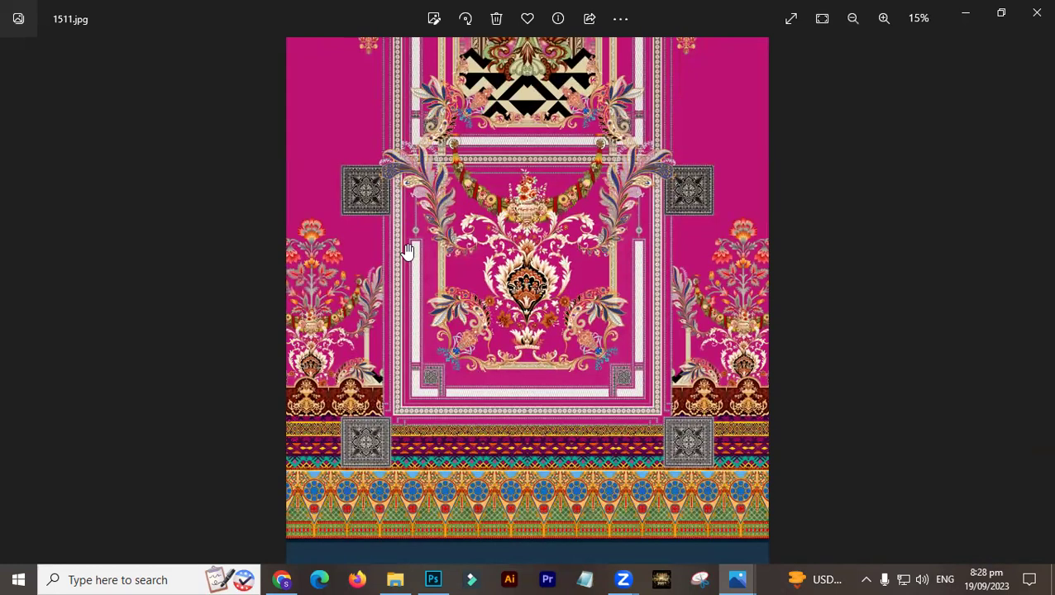
{"action": "scroll", "coordinate": [547, 497], "scroll_direction": "up", "scroll_amount": 2}
{"action": "scroll", "coordinate": [565, 360], "scroll_direction": "up", "scroll_amount": 6}
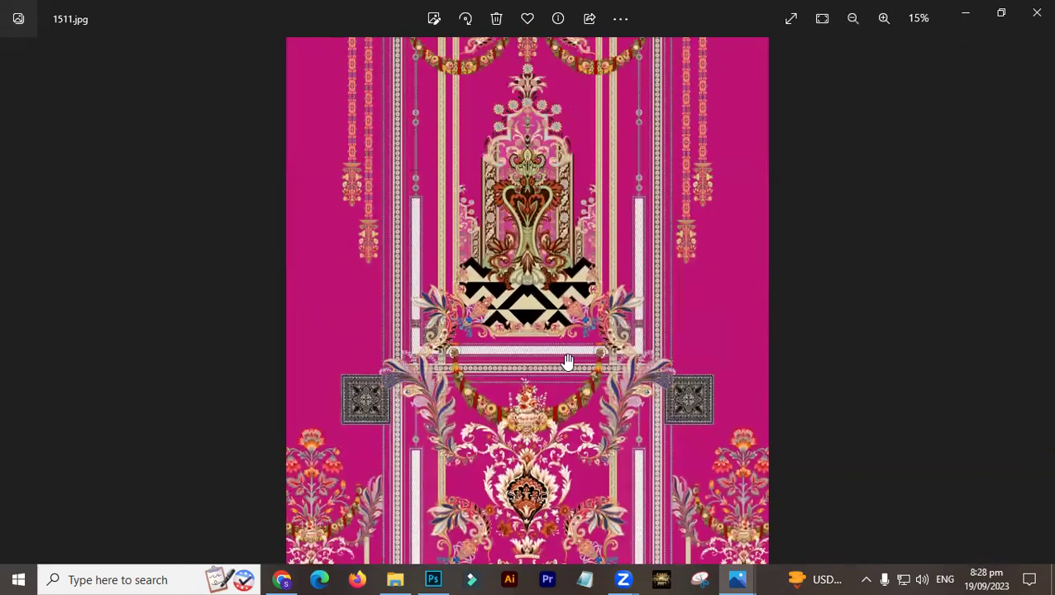
{"action": "scroll", "coordinate": [572, 207], "scroll_direction": "down", "scroll_amount": 9}
{"action": "scroll", "coordinate": [600, 156], "scroll_direction": "up", "scroll_amount": 10}
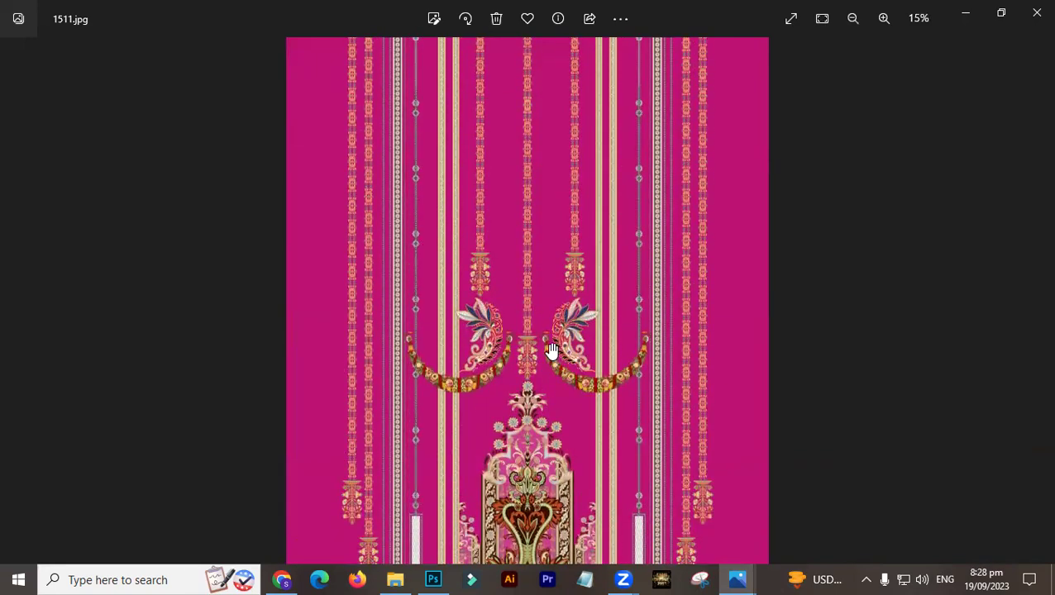
{"action": "scroll", "coordinate": [583, 405], "scroll_direction": "down", "scroll_amount": 4}
{"action": "scroll", "coordinate": [590, 385], "scroll_direction": "down", "scroll_amount": 4}
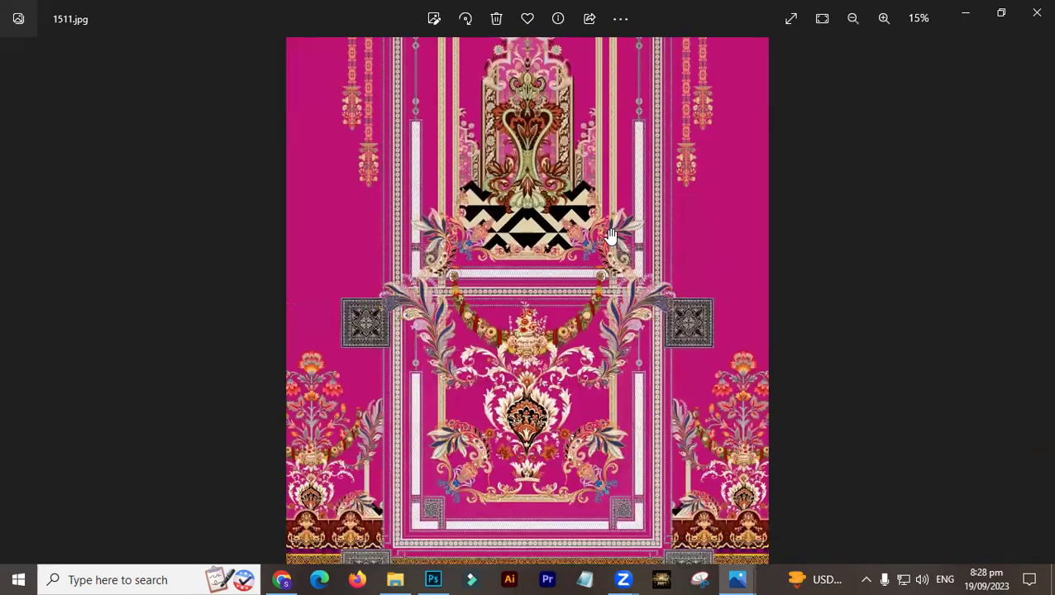
- View the designs 1515.jpg, 1533.jpg, 1619.jpg, 1624.jpg and 1632.jpg in turn, then close the image viewer
{"action": "left_click", "coordinate": [1038, 300]}
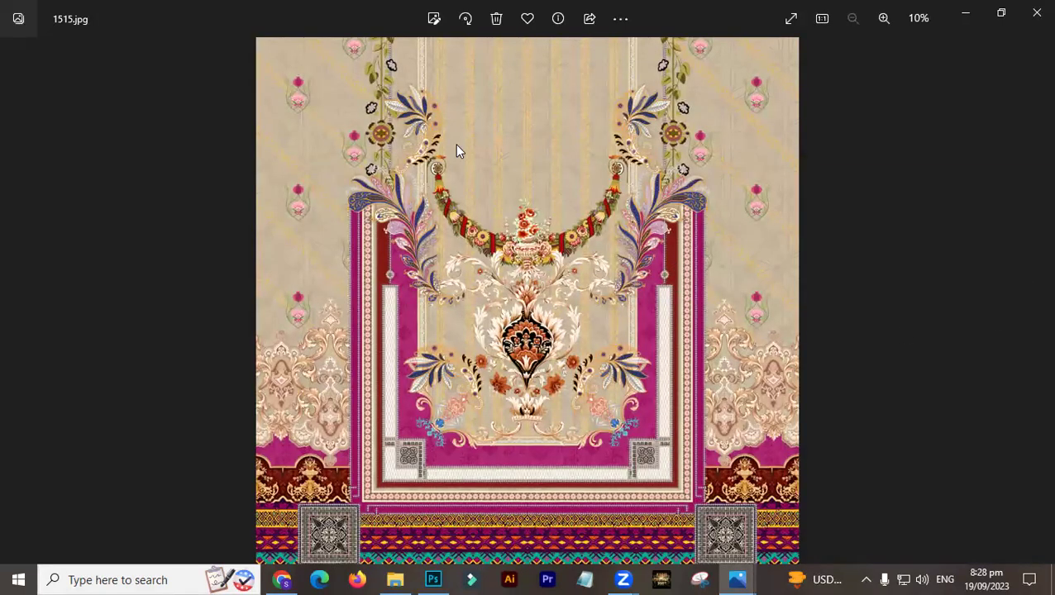
{"action": "left_click", "coordinate": [1033, 309]}
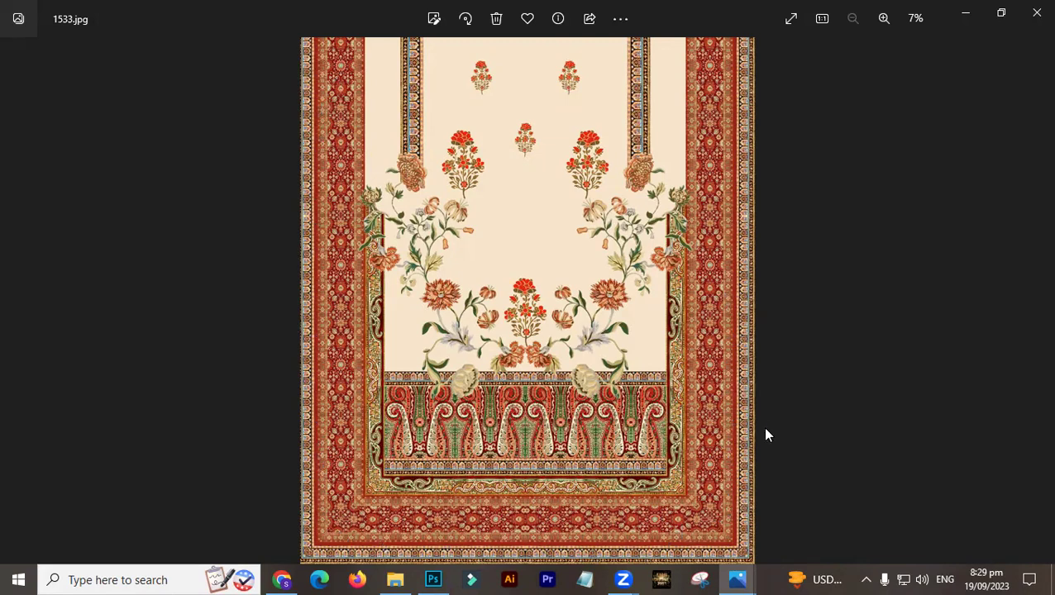
{"action": "left_click", "coordinate": [1037, 301]}
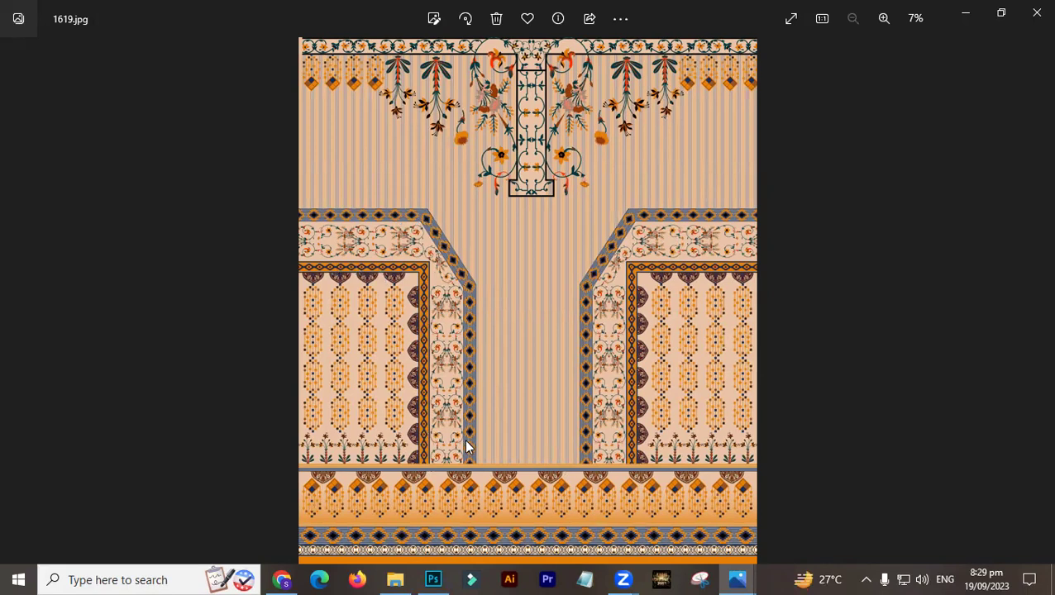
{"action": "left_click", "coordinate": [1032, 319]}
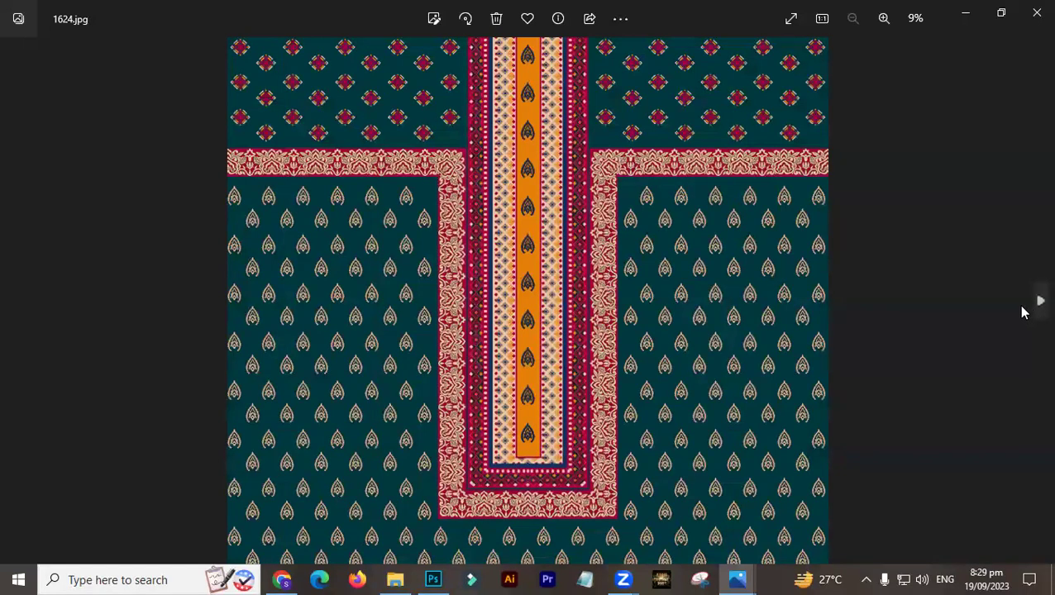
{"action": "left_click", "coordinate": [1031, 311]}
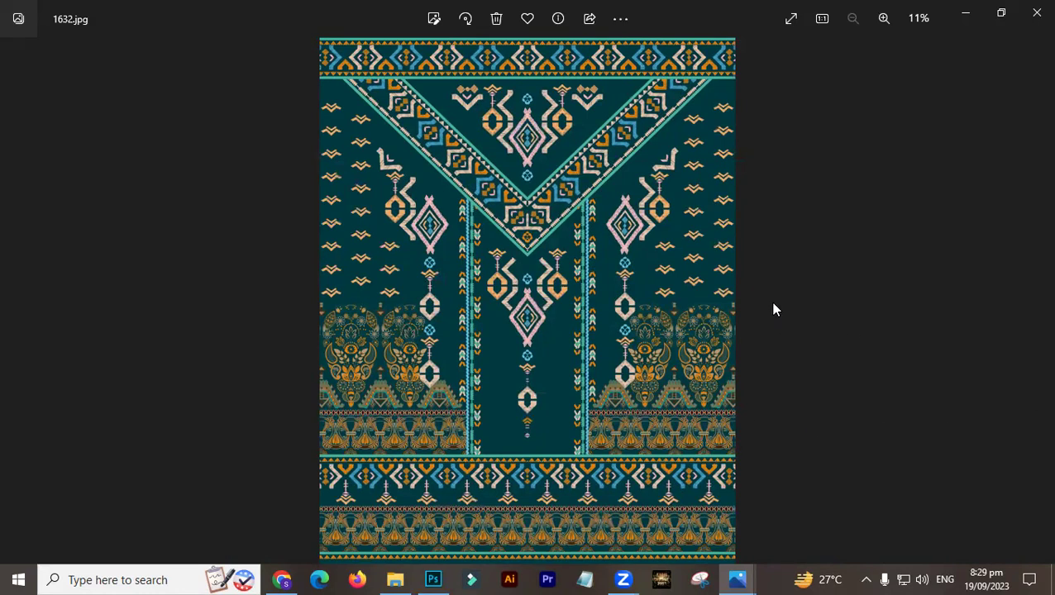
{"action": "key", "text": "alt+F4"}
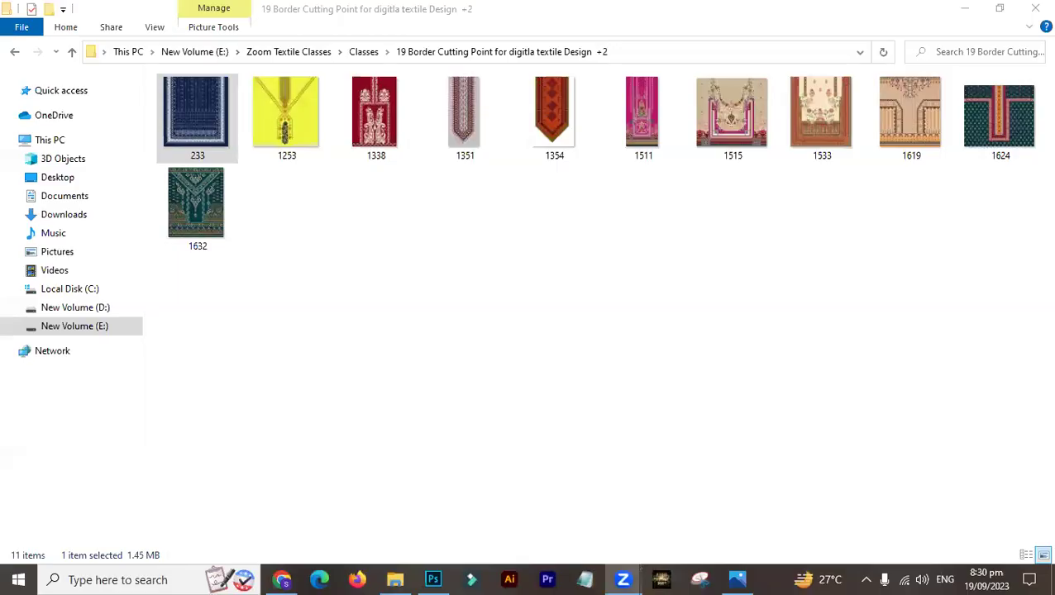
- View the border cutting point overview in 19.jpg, then return to the sample designs folder in File Explorer
{"action": "left_click", "coordinate": [737, 580]}
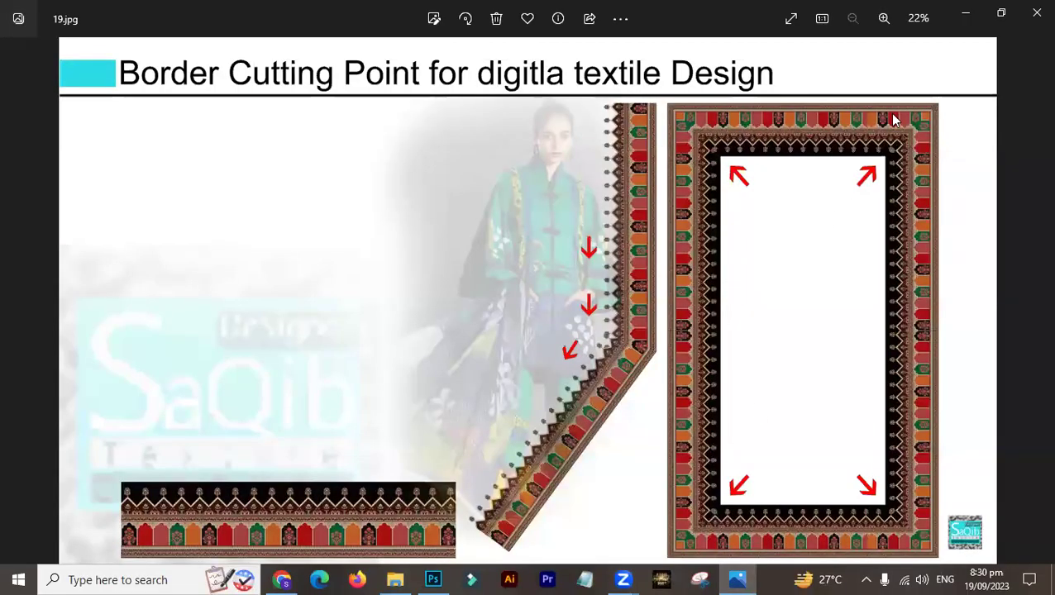
{"action": "left_click", "coordinate": [735, 580]}
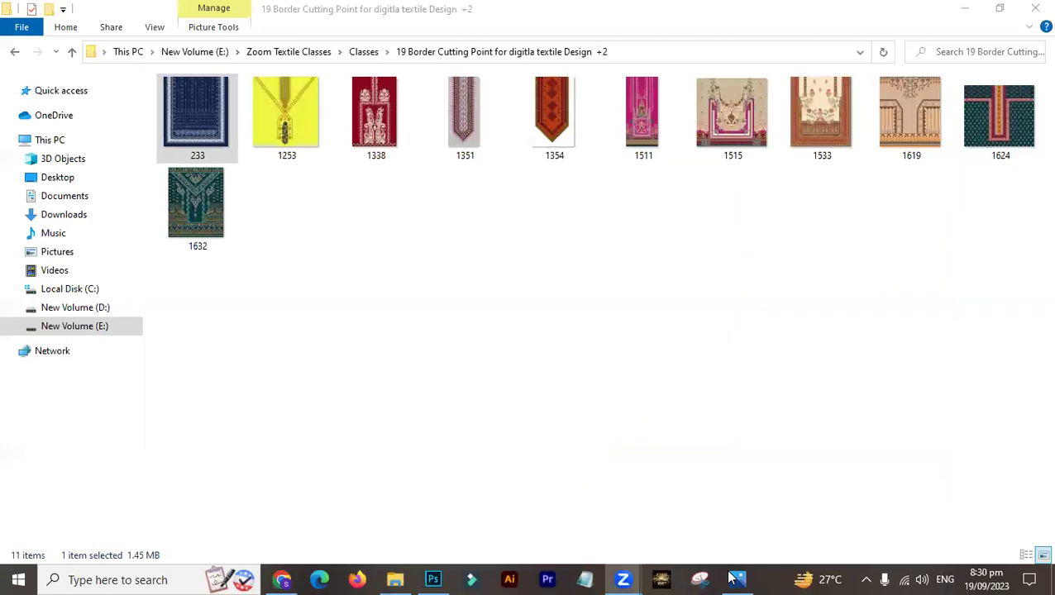
{"action": "left_click", "coordinate": [709, 360]}
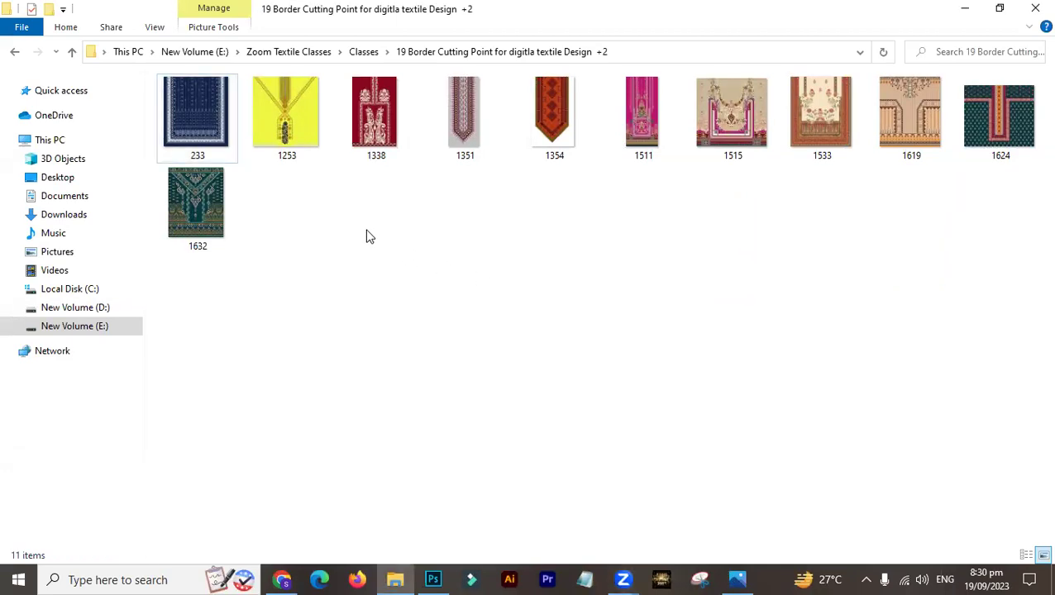
- Open 233.jpg from the folder, view it and the following design 1253.jpg, then return to the folder
{"action": "double_click", "coordinate": [184, 128]}
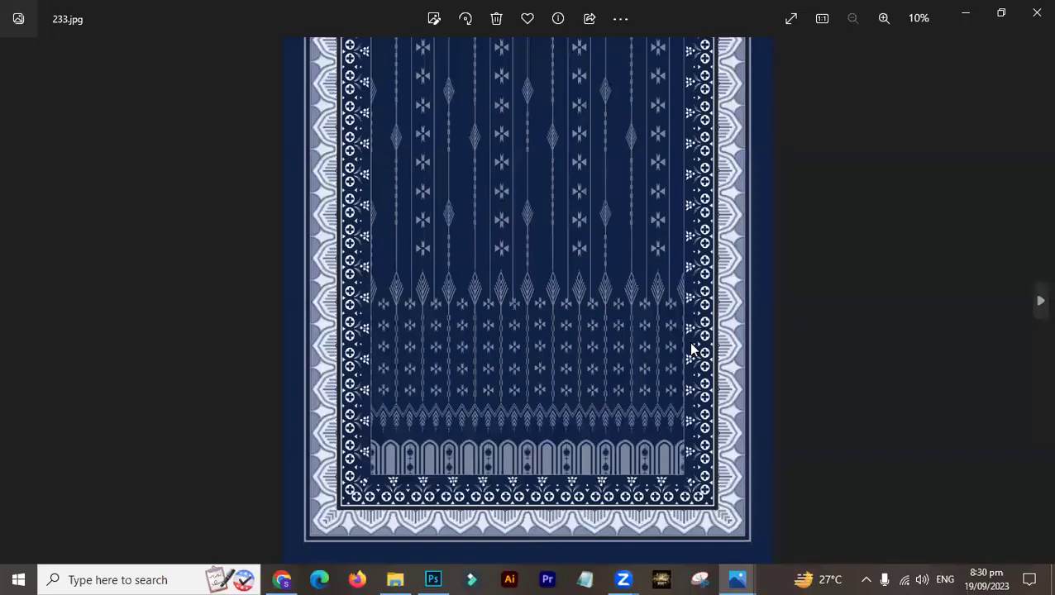
{"action": "key", "text": "Right"}
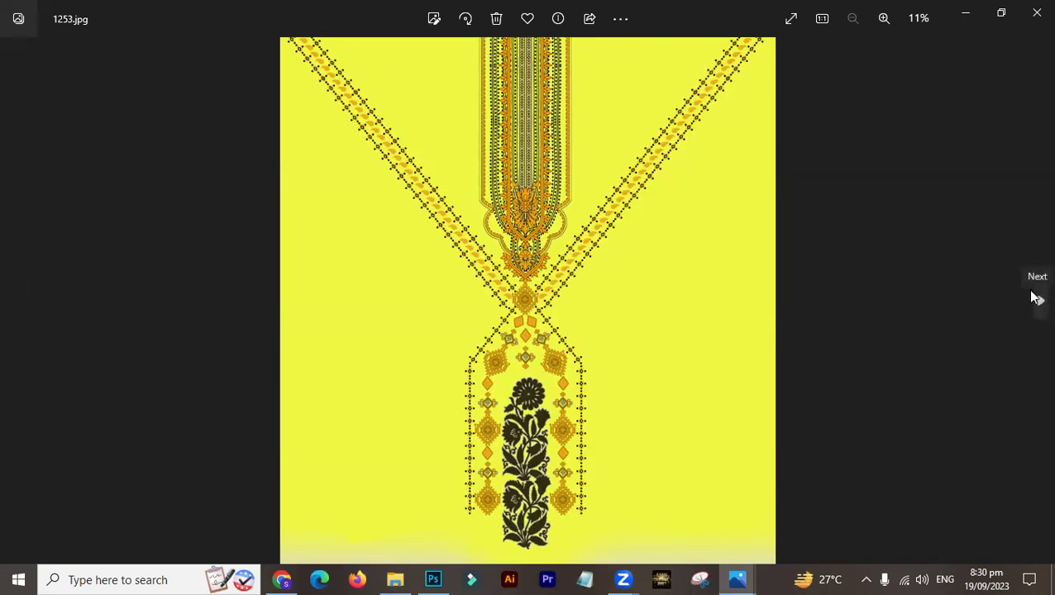
{"action": "key", "text": "Escape"}
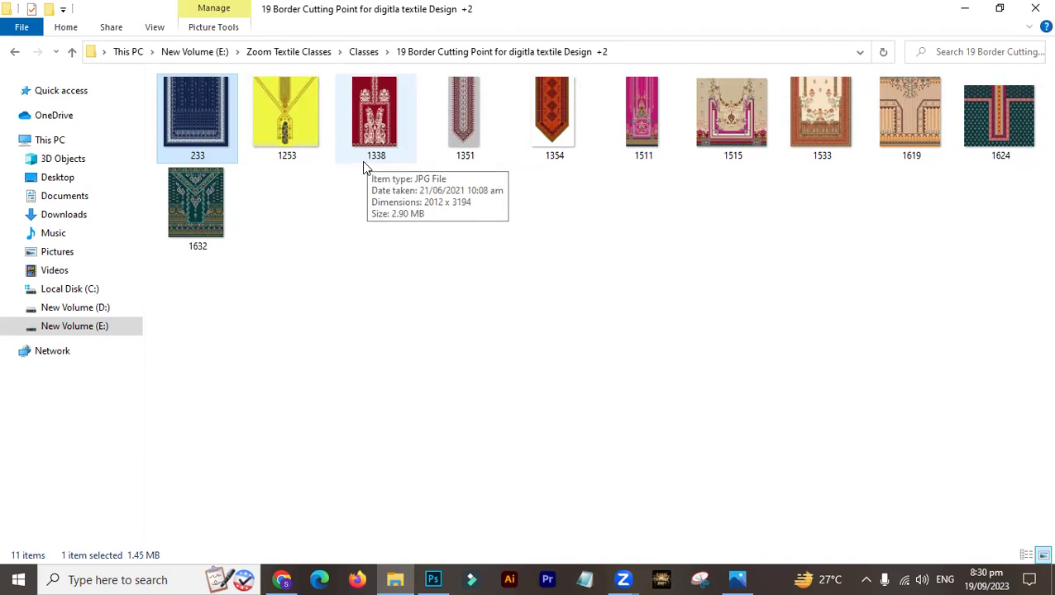
- Open 1253.jpg from the folder and review the border corners in the designs from it through 1511.jpg
{"action": "double_click", "coordinate": [286, 126]}
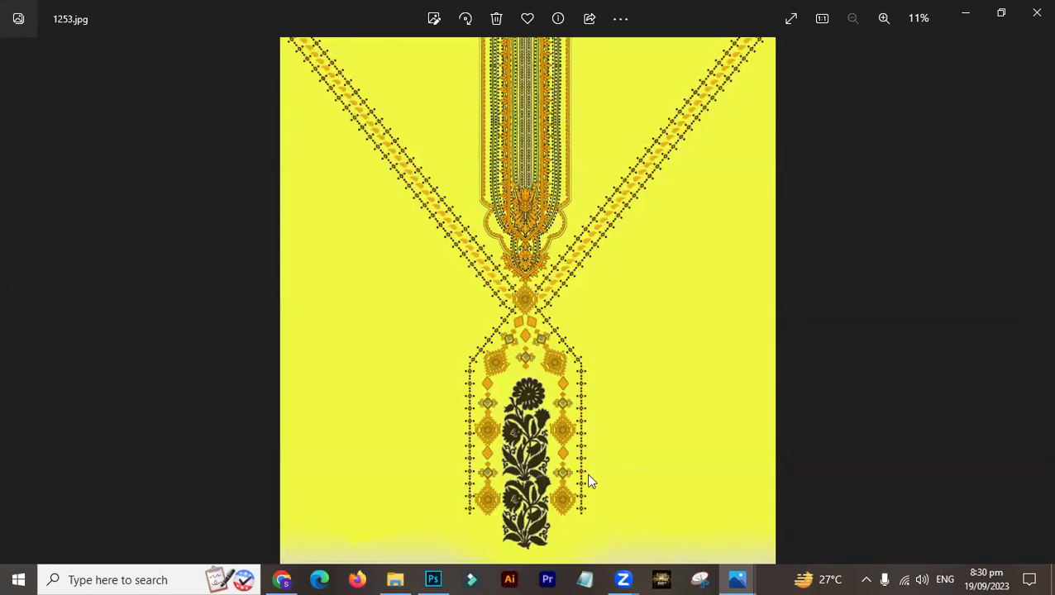
{"action": "key", "text": "Right"}
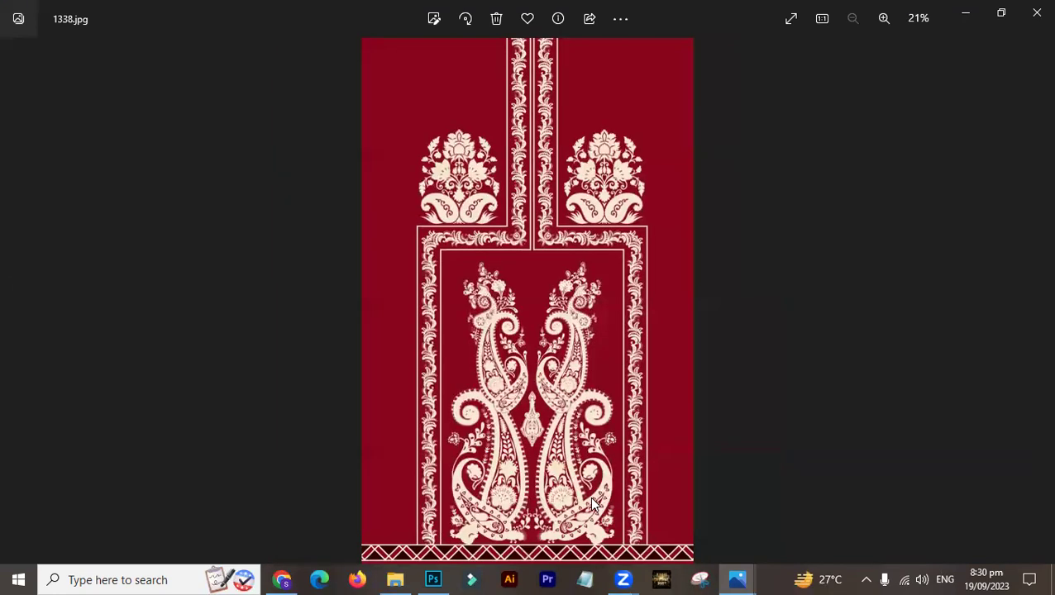
{"action": "key", "text": "Right"}
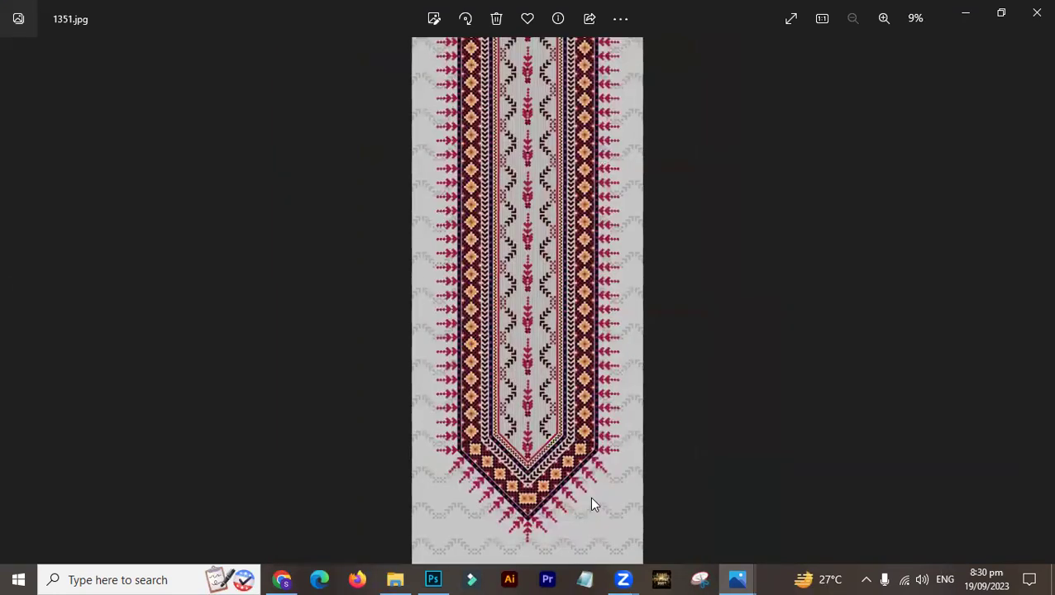
{"action": "key", "text": "Right"}
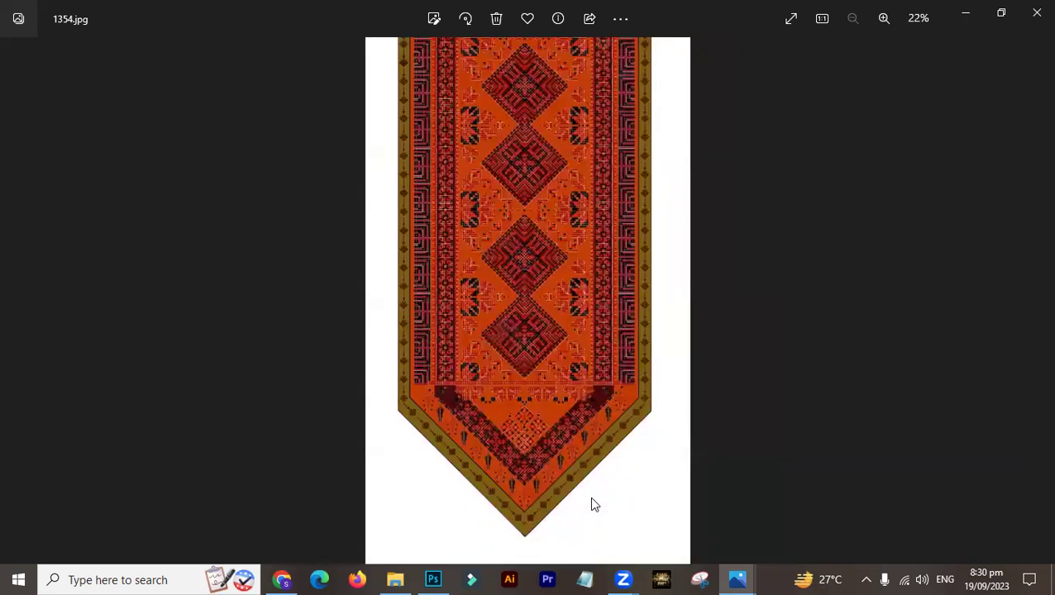
{"action": "key", "text": "Right"}
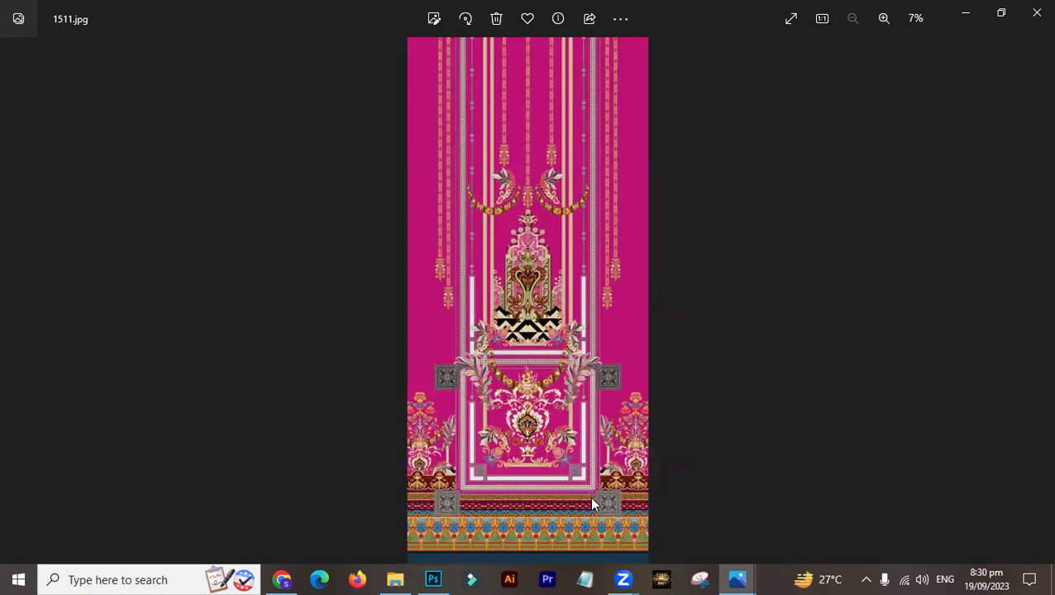
- Review the border corners in the remaining designs, from 1515.jpg through 1533.jpg, 1619.jpg and 1624.jpg to 1632.jpg
{"action": "key", "text": "Right"}
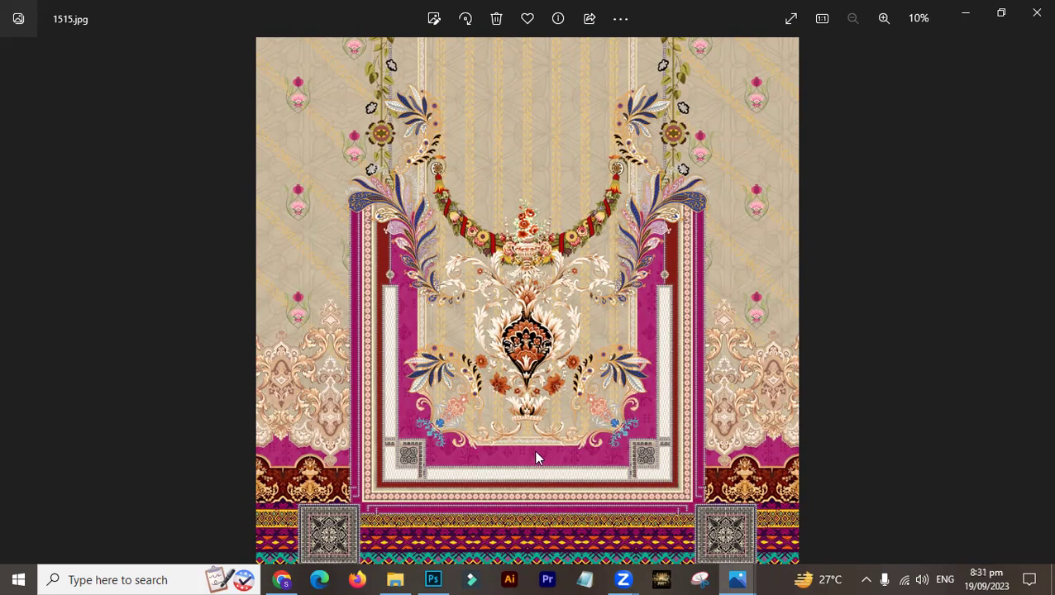
{"action": "key", "text": "Right"}
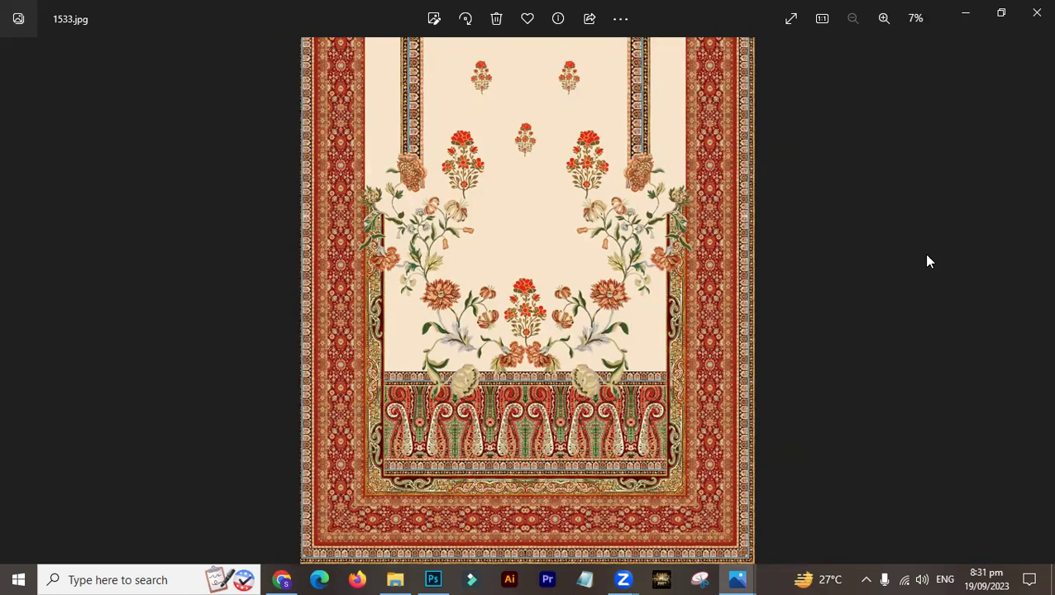
{"action": "key", "text": "Right"}
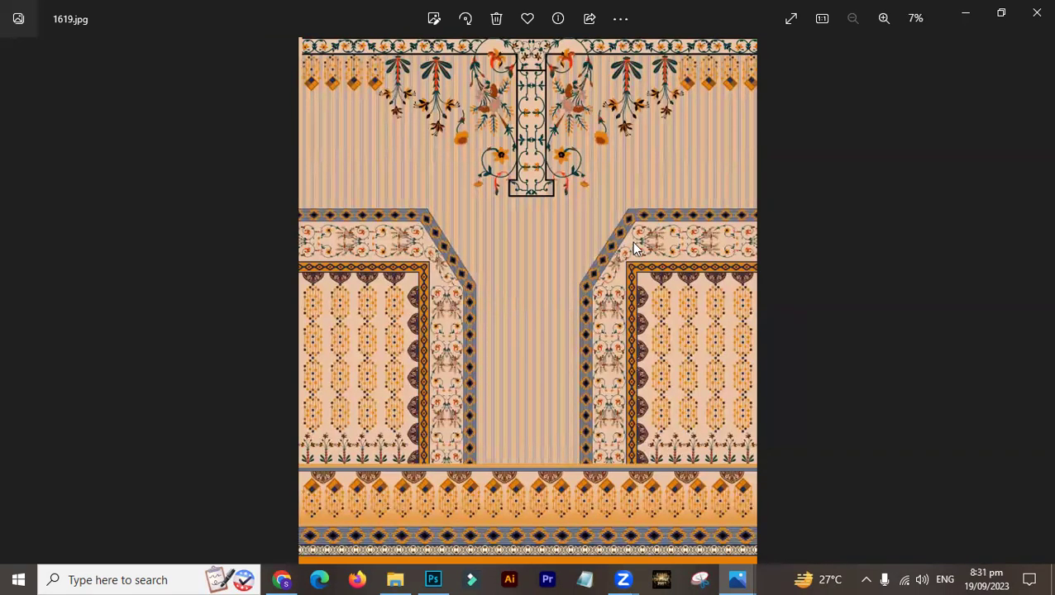
{"action": "key", "text": "Right"}
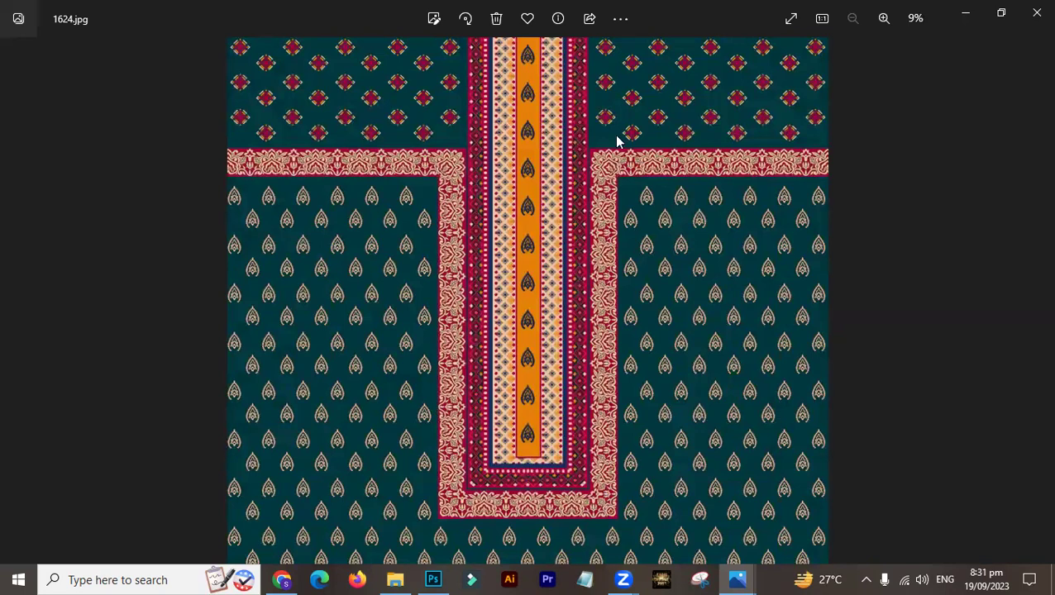
{"action": "key", "text": "Right"}
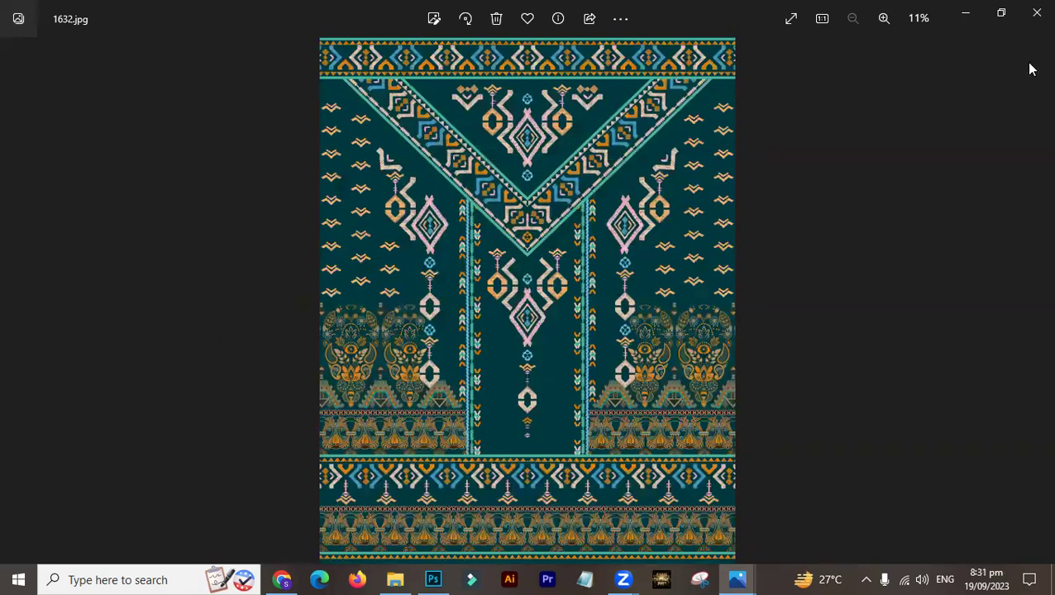
- Close the image preview, switch to Photoshop and create a white 40 × 45 inch RGB document at 150 pixels/inch
{"action": "key", "text": "alt+F4"}
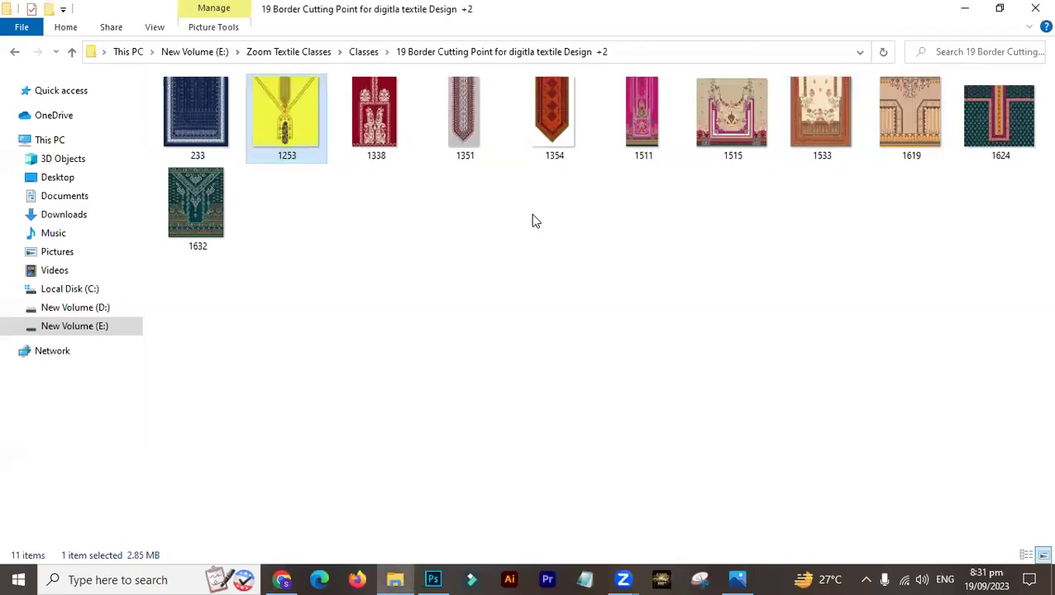
{"action": "left_click", "coordinate": [432, 579]}
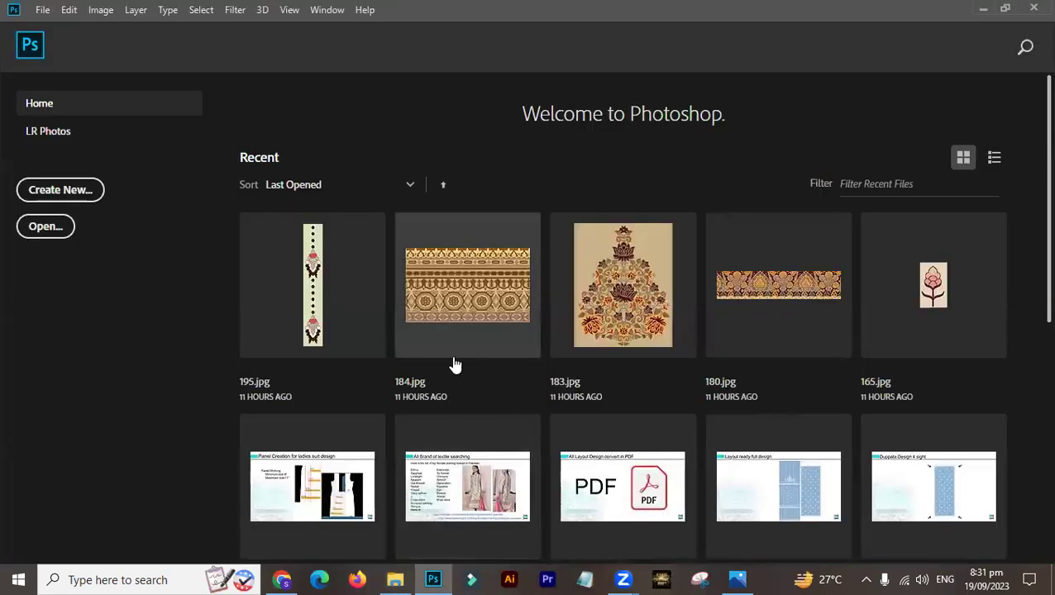
{"action": "key", "text": "ctrl+n"}
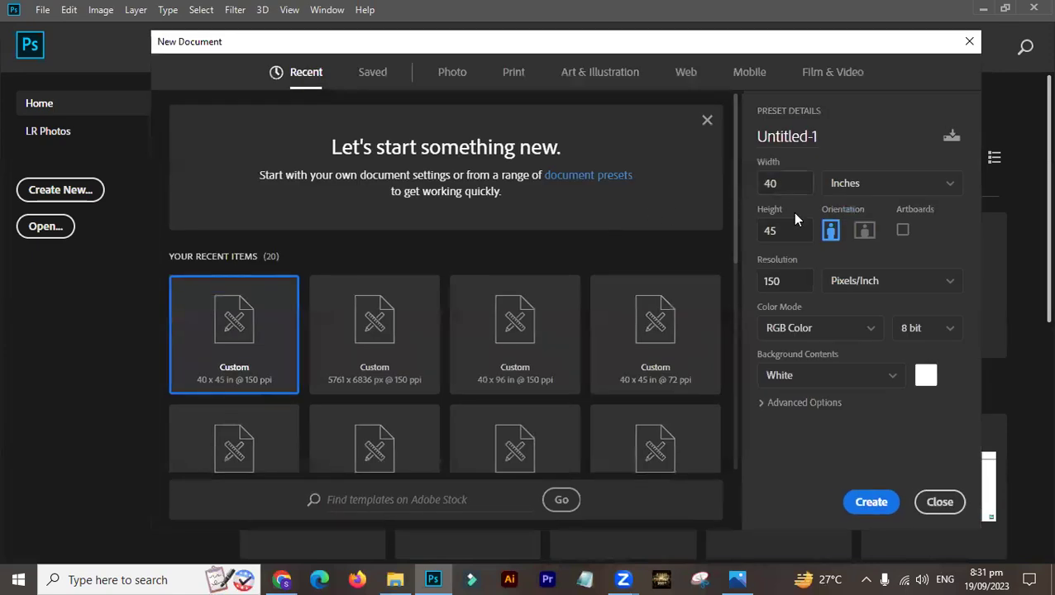
{"action": "left_click", "coordinate": [877, 501]}
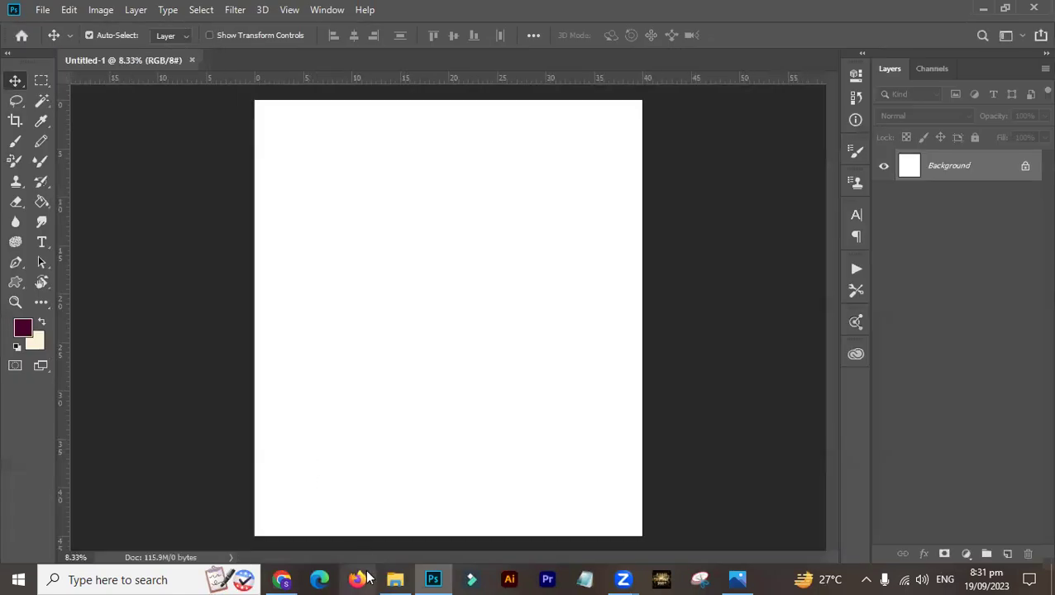
- Open 1632.jpg from the sample designs folder in Photoshop and copy the whole design into the blank 40 × 45 inch document
{"action": "left_click", "coordinate": [405, 579]}
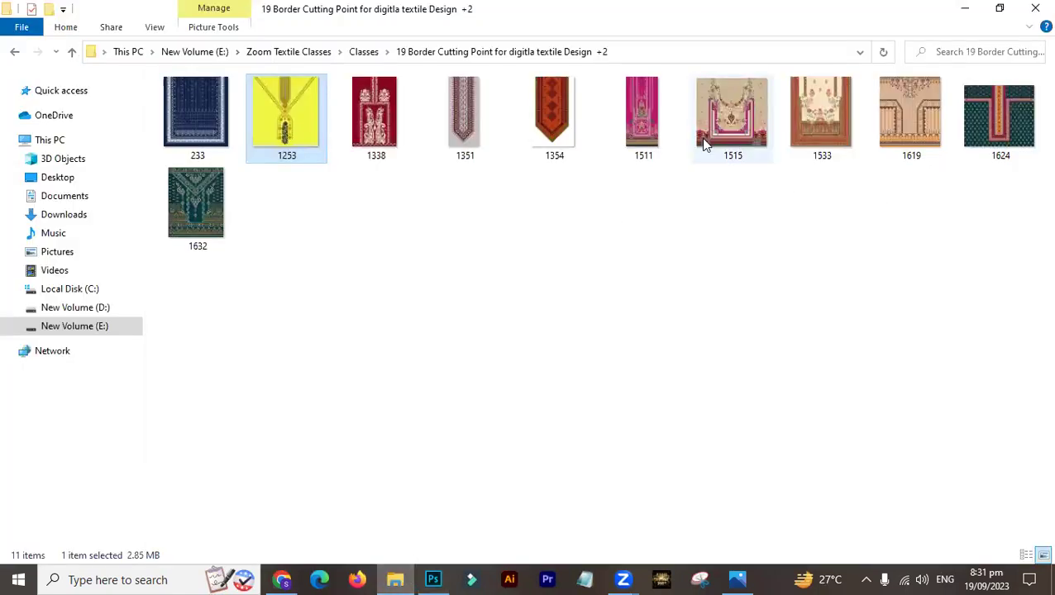
{"action": "left_click_drag", "start_coordinate": [197, 240], "coordinate": [886, 292]}
{"action": "key", "text": "alt+Tab"}
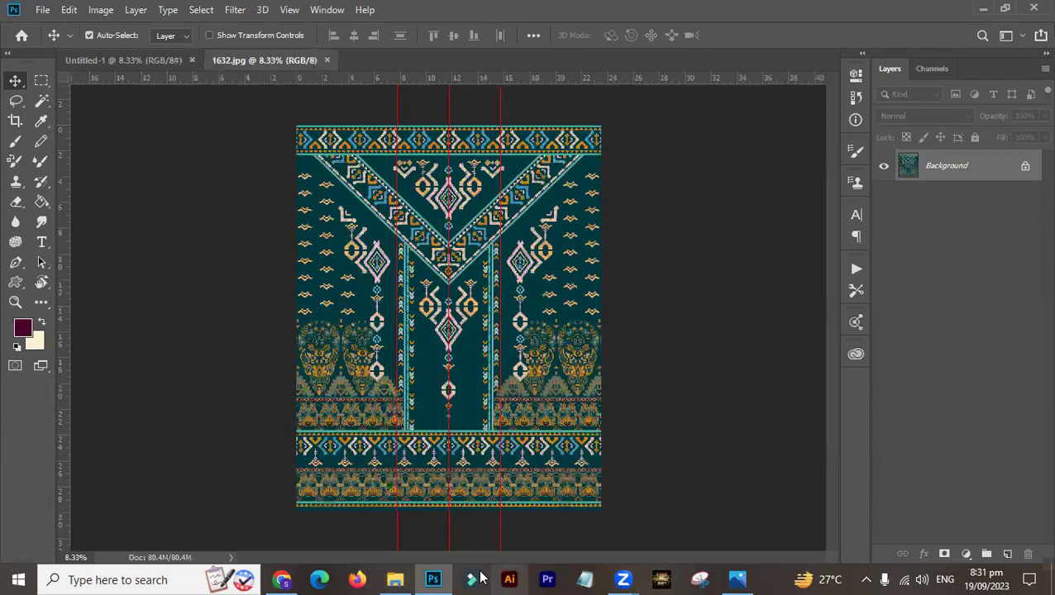
{"action": "left_click", "coordinate": [407, 498], "text": "ctrl"}
{"action": "left_click", "coordinate": [407, 498], "text": "ctrl"}
{"action": "left_click_drag", "start_coordinate": [405, 486], "coordinate": [418, 338]}
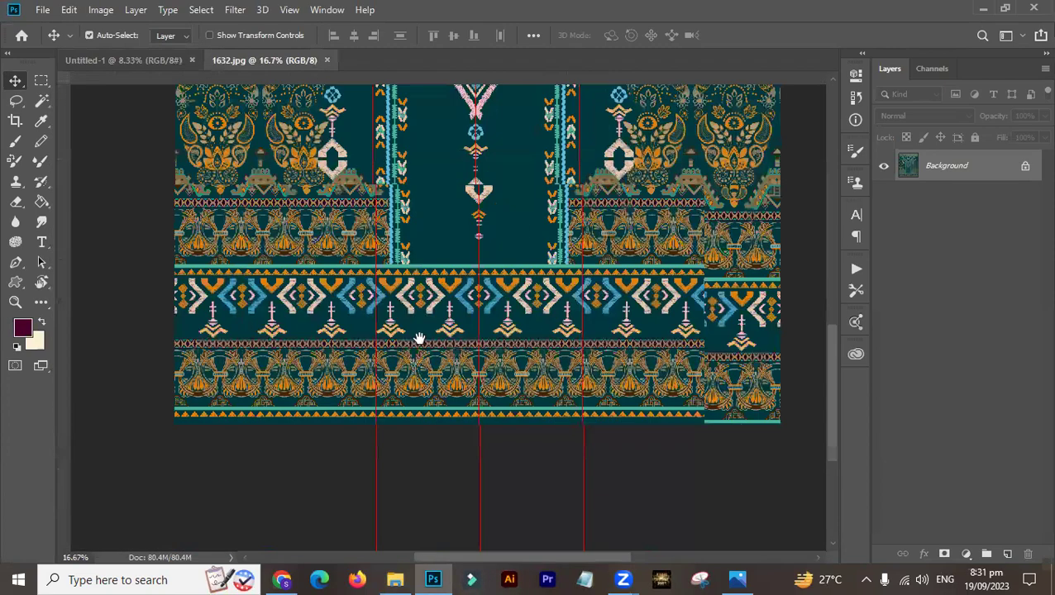
{"action": "left_click", "coordinate": [412, 380], "text": "ctrl"}
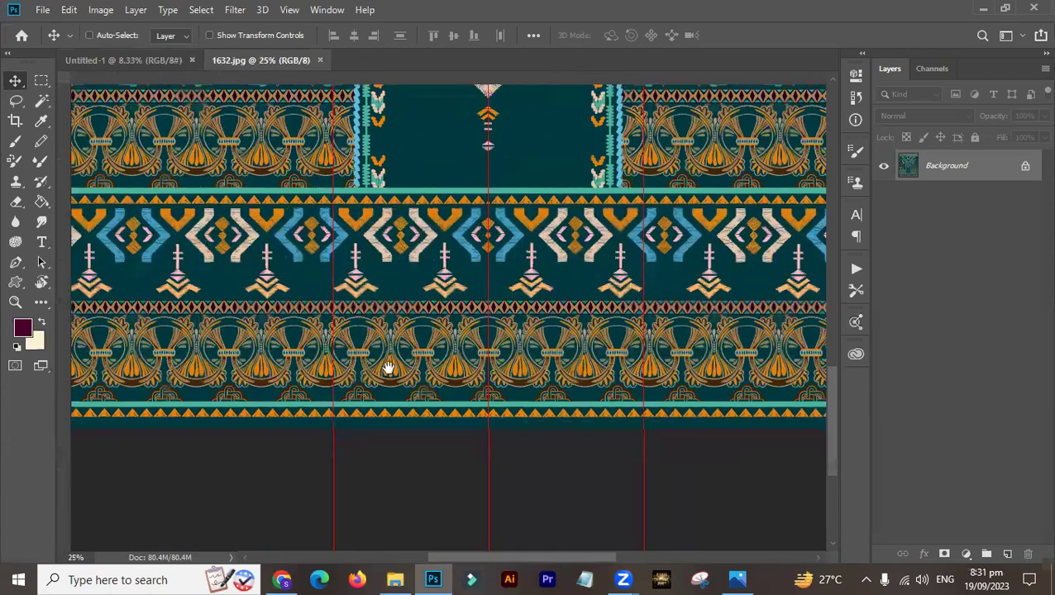
{"action": "key", "text": "ctrl+r"}
{"action": "mouse_move", "coordinate": [177, 61]}
{"action": "left_mouse_down"}
{"action": "mouse_move", "coordinate": [335, 277]}
{"action": "mouse_move", "coordinate": [480, 228]}
{"action": "mouse_move", "coordinate": [474, 251]}
{"action": "left_mouse_up"}
- Copy the lowest ornamental border band of the design to a new layer and hide the full design layer
{"action": "key", "text": "m"}
{"action": "left_click_drag", "start_coordinate": [619, 322], "coordinate": [217, 405]}
{"action": "left_click_drag", "start_coordinate": [489, 355], "coordinate": [514, 376]}
{"action": "key", "text": "ctrl+j"}
{"action": "key", "text": "ctrl+0"}
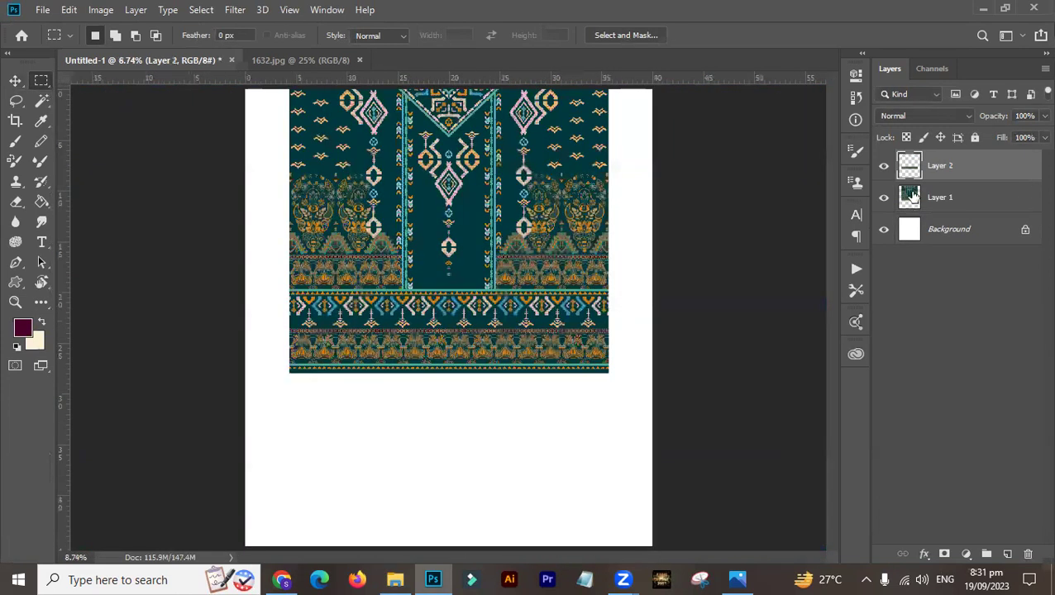
{"action": "left_click", "coordinate": [883, 196]}
{"action": "key", "text": "v"}
{"action": "key", "text": "c"}
{"action": "left_click", "coordinate": [537, 387]}
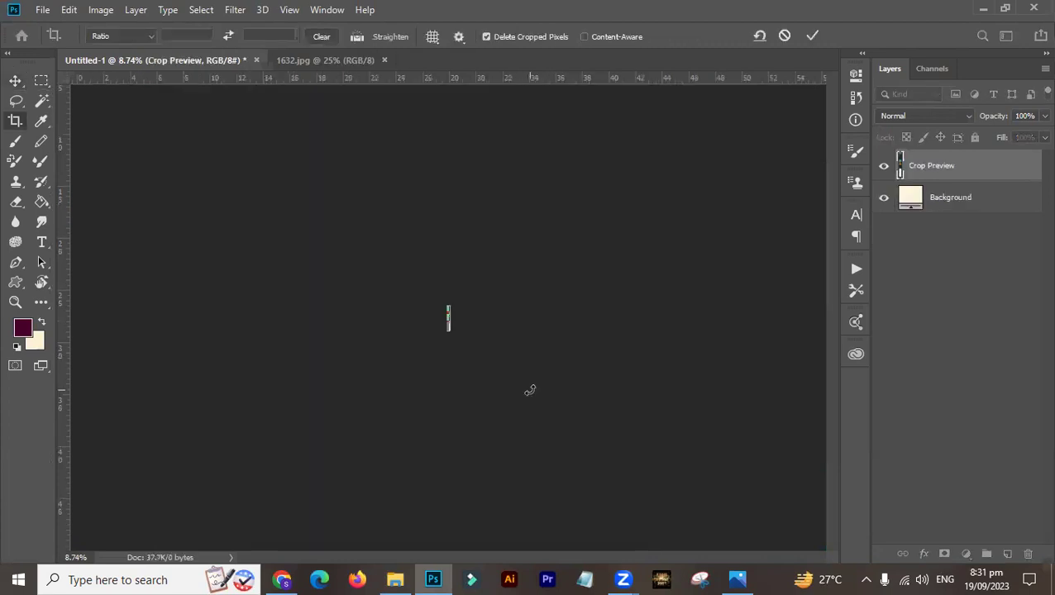
{"action": "key", "text": "v"}
- Move the border strip to the bottom of the canvas and align it flush with the lower-left corner
{"action": "left_click_drag", "start_coordinate": [516, 369], "coordinate": [506, 477]}
{"action": "key", "text": "ctrl+plus"}
{"action": "left_click_drag", "start_coordinate": [417, 392], "coordinate": [371, 395]}
{"action": "key", "text": "ctrl+r"}
{"action": "key", "text": "ctrl+0"}
{"action": "left_click_drag", "start_coordinate": [347, 511], "coordinate": [405, 545]}
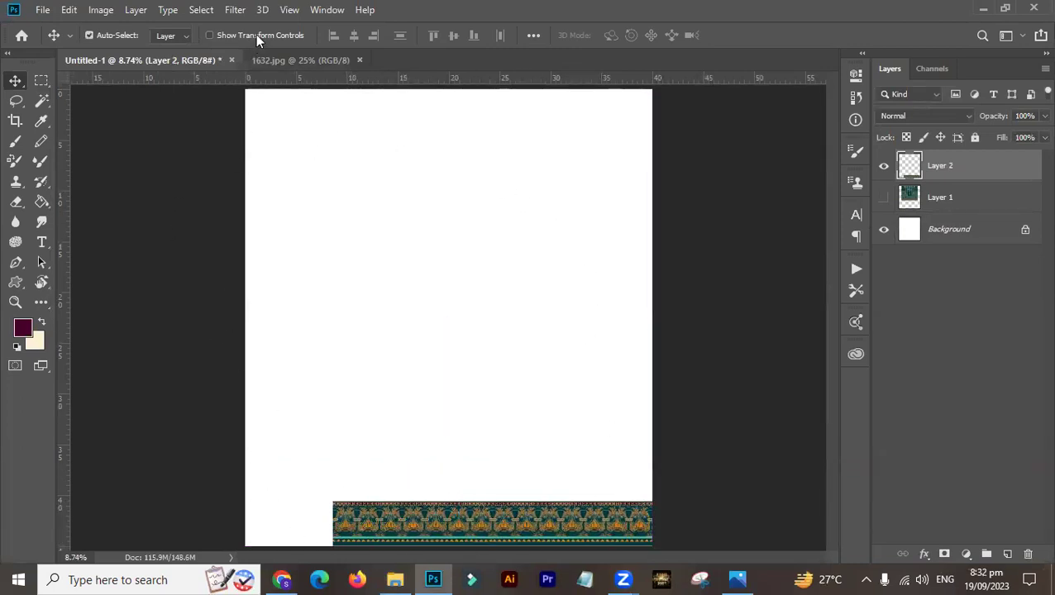
{"action": "left_click_drag", "start_coordinate": [524, 525], "coordinate": [513, 483]}
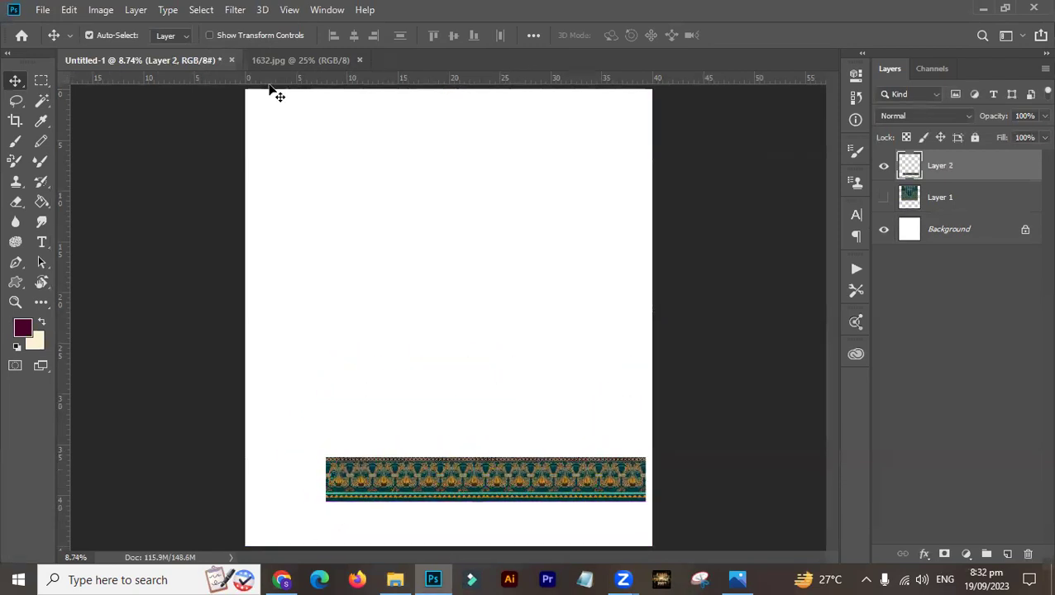
{"action": "left_click_drag", "start_coordinate": [364, 482], "coordinate": [290, 519]}
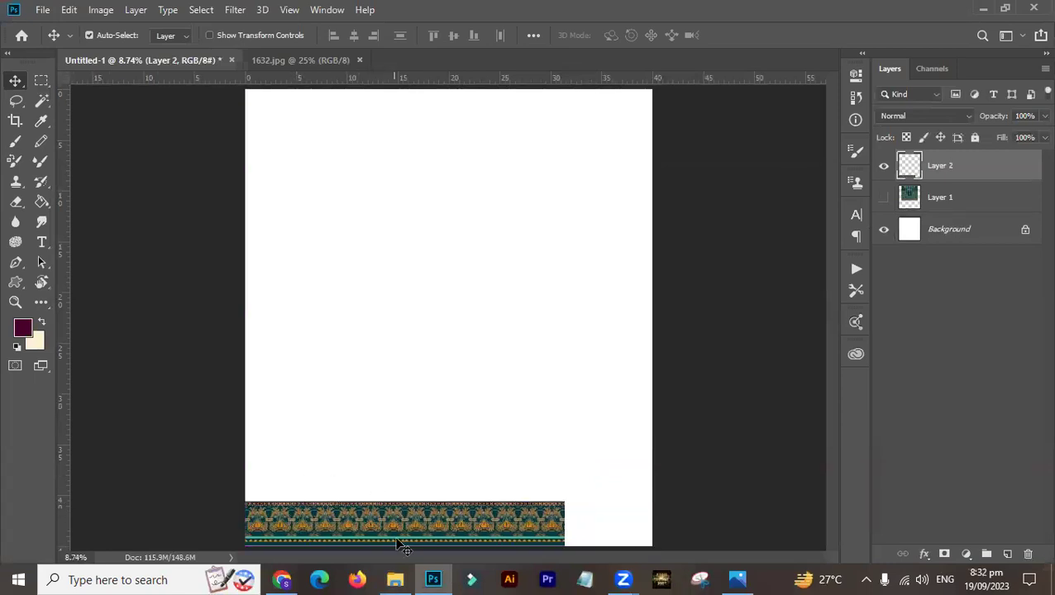
- View the border cutting point overview in 19.jpg, then return to Photoshop and shift the border strip to the canvas's right edge
{"action": "mouse_move", "coordinate": [397, 578]}
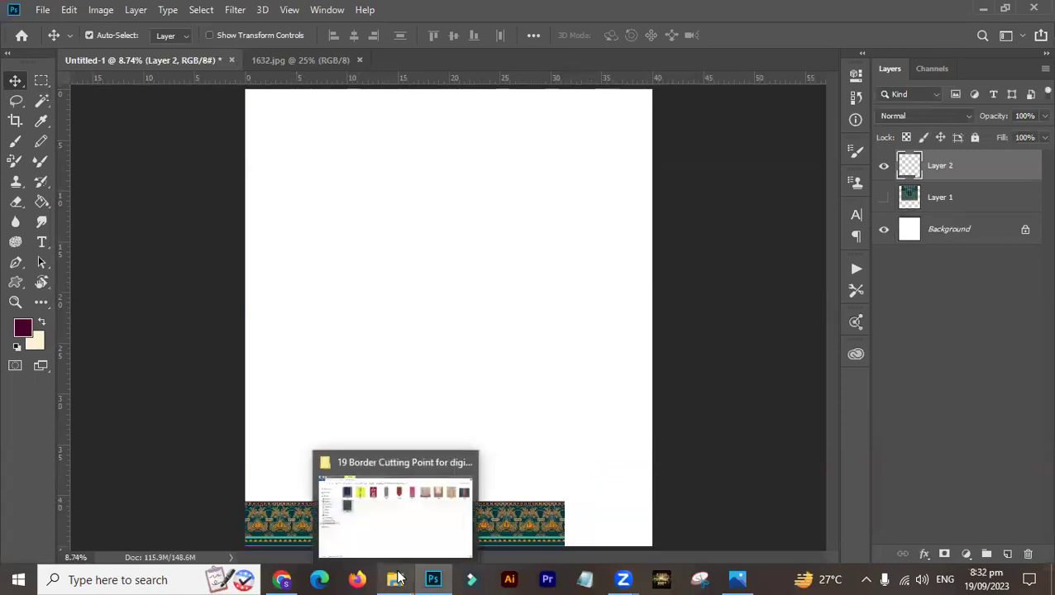
{"action": "left_click", "coordinate": [737, 579]}
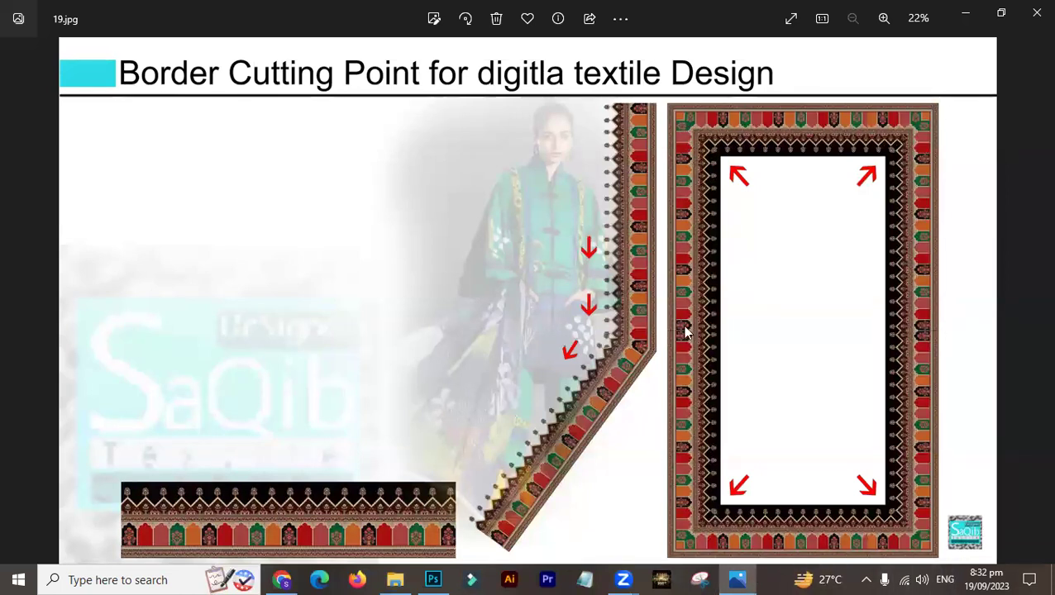
{"action": "left_click", "coordinate": [738, 579]}
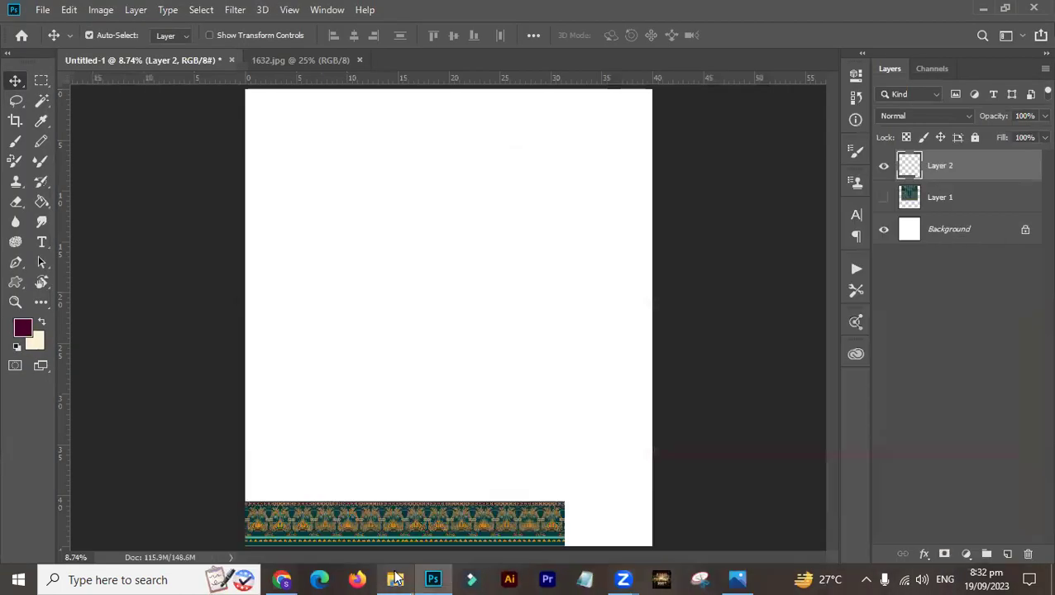
{"action": "left_click", "coordinate": [397, 578]}
{"action": "left_click", "coordinate": [433, 579]}
{"action": "left_click_drag", "start_coordinate": [439, 526], "coordinate": [526, 518]}
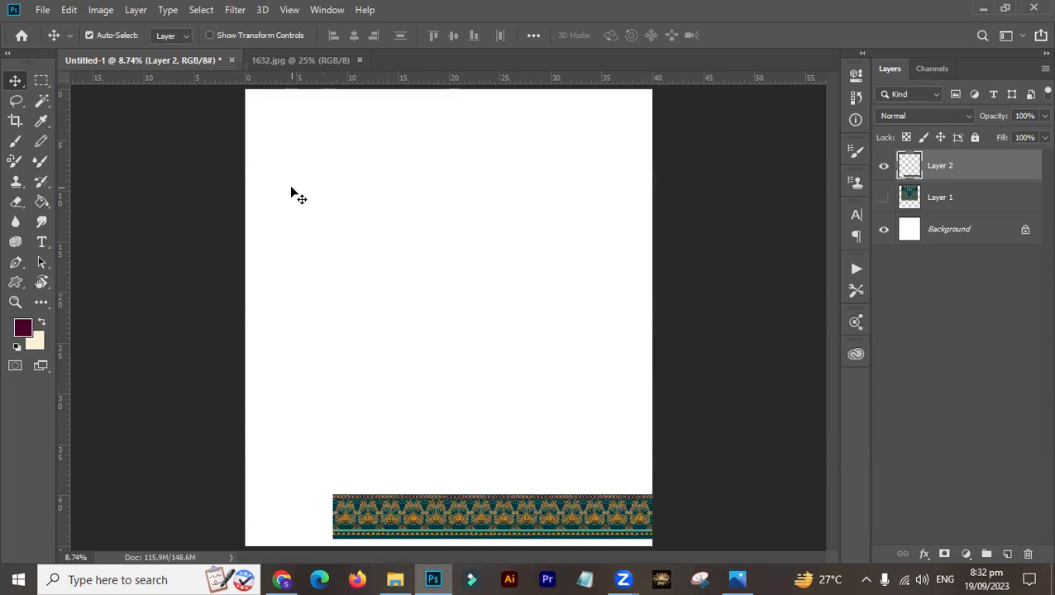
{"action": "key", "text": "ctrl"}
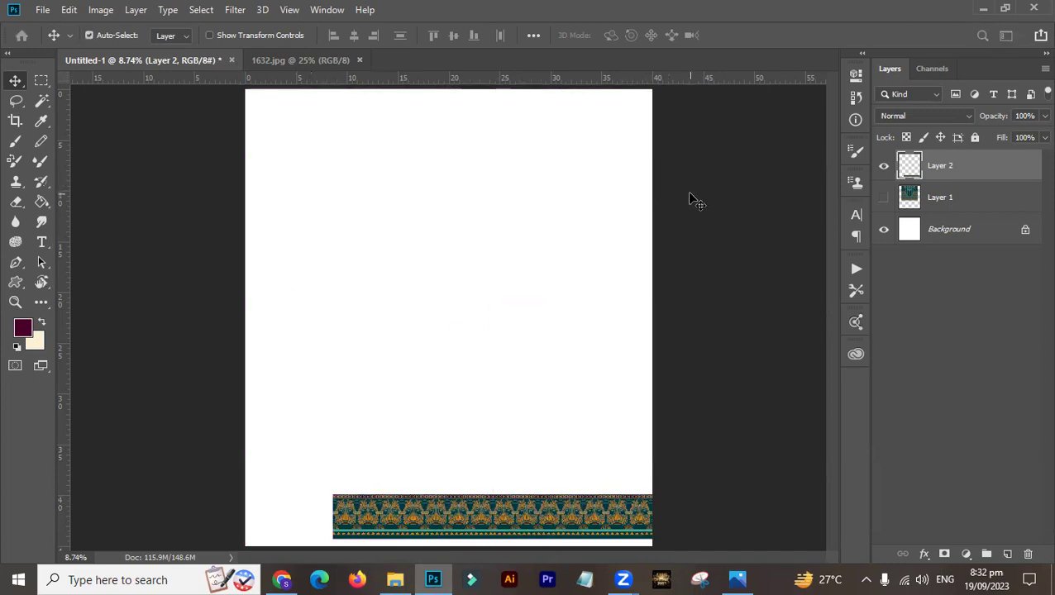
- Create a new document with the height set to 96 inches and copy the border strip from Untitled-1 into it
{"action": "key", "text": "ctrl+n"}
{"action": "left_click", "coordinate": [794, 231]}
{"action": "type", "text": "96"}
{"action": "key", "text": "Return"}
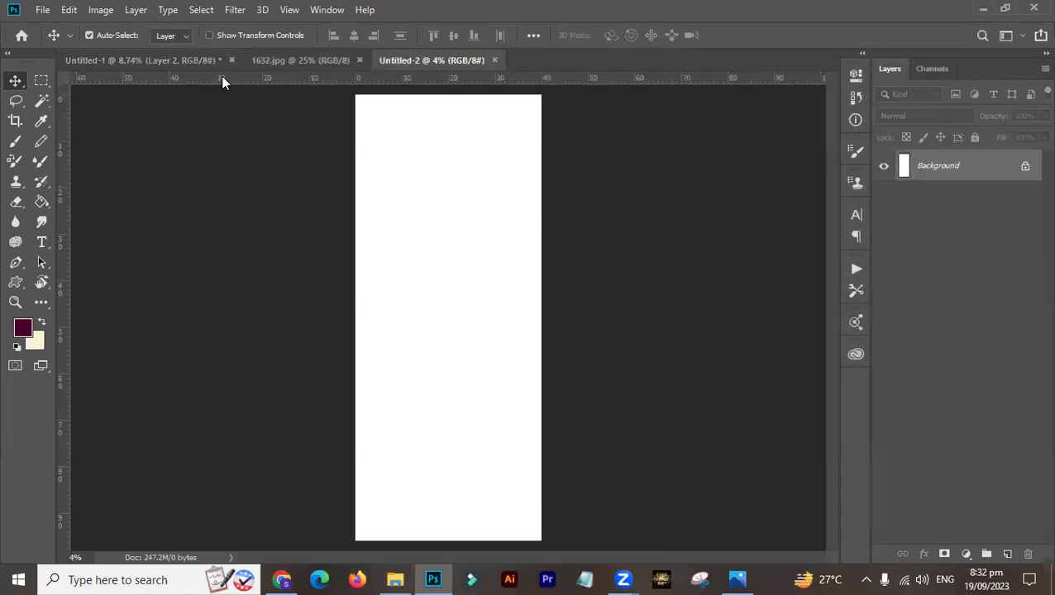
{"action": "left_click", "coordinate": [223, 59]}
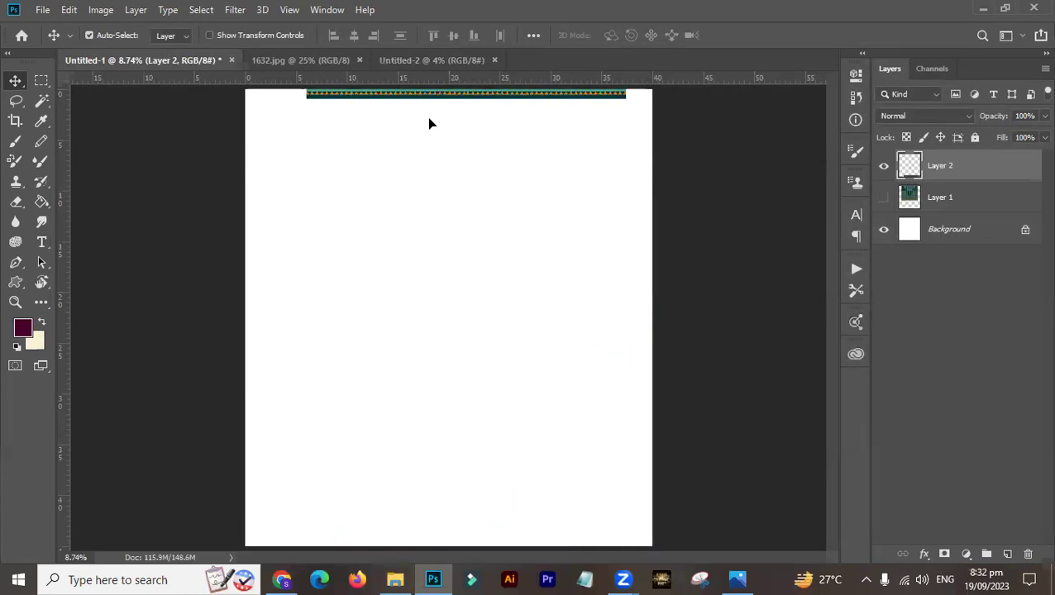
{"action": "left_click_drag", "start_coordinate": [428, 118], "coordinate": [476, 488]}
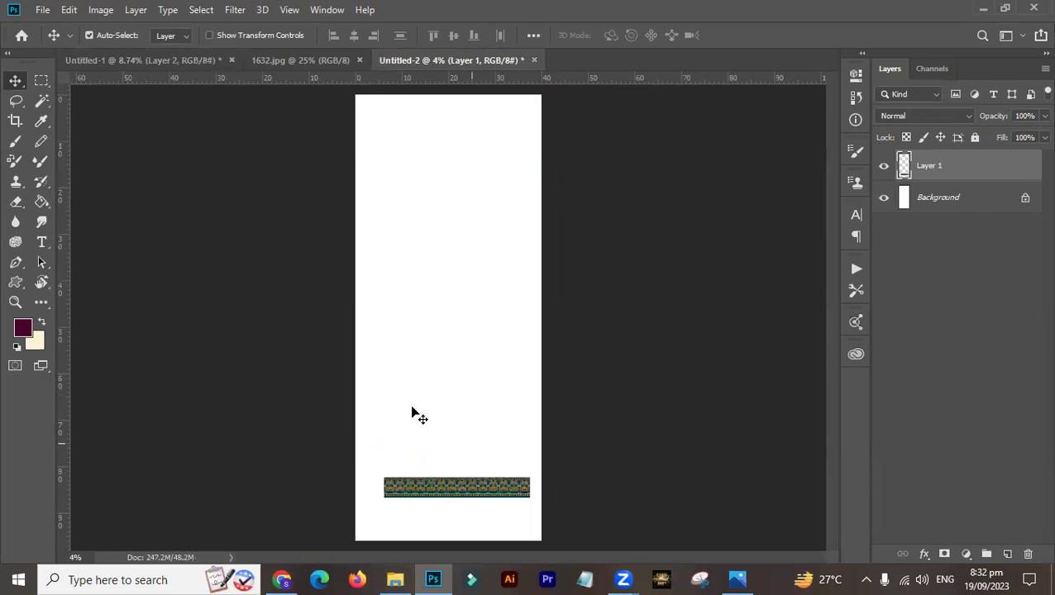
- Add a vertical and a horizontal guide through the centre of the canvas, using the transform bounds of the whole canvas
{"action": "key", "text": "ctrl+a"}
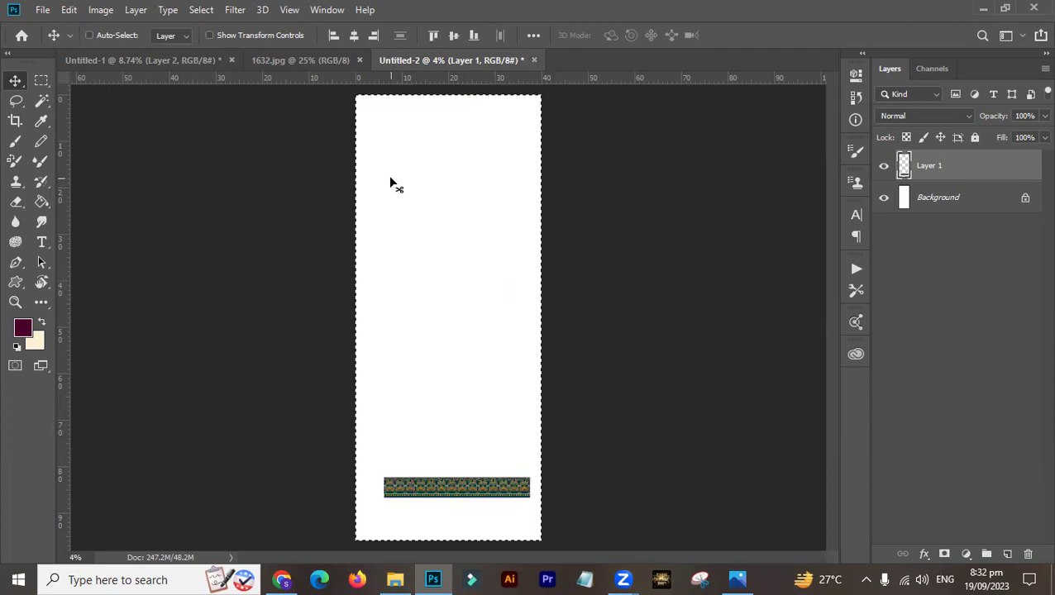
{"action": "key", "text": "ctrl+r"}
{"action": "key", "text": "ctrl+r"}
{"action": "key", "text": "ctrl+t"}
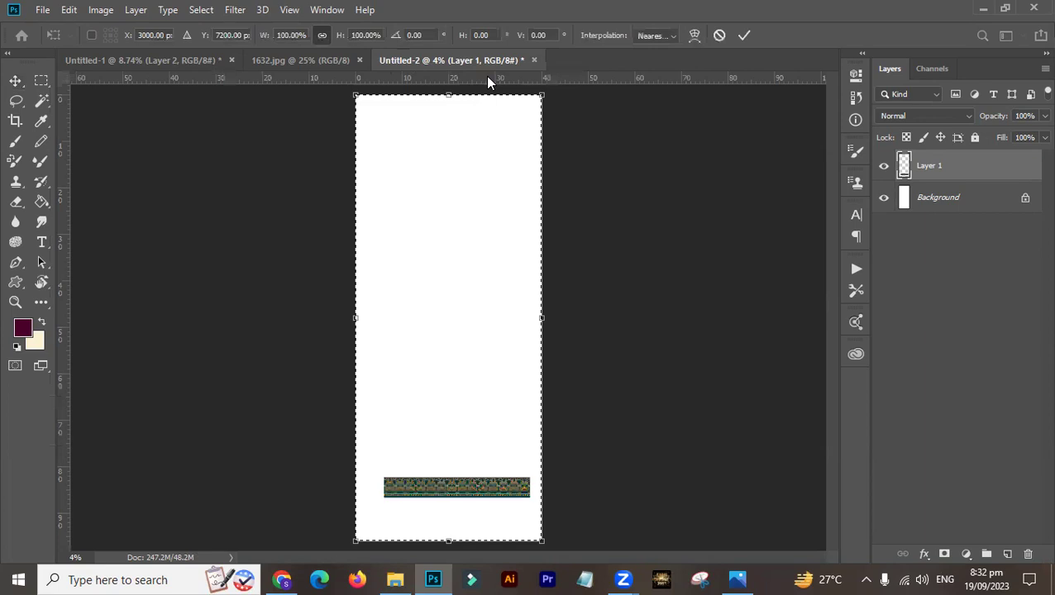
{"action": "left_click_drag", "start_coordinate": [494, 77], "coordinate": [448, 122]}
{"action": "left_click_drag", "start_coordinate": [478, 83], "coordinate": [471, 318]}
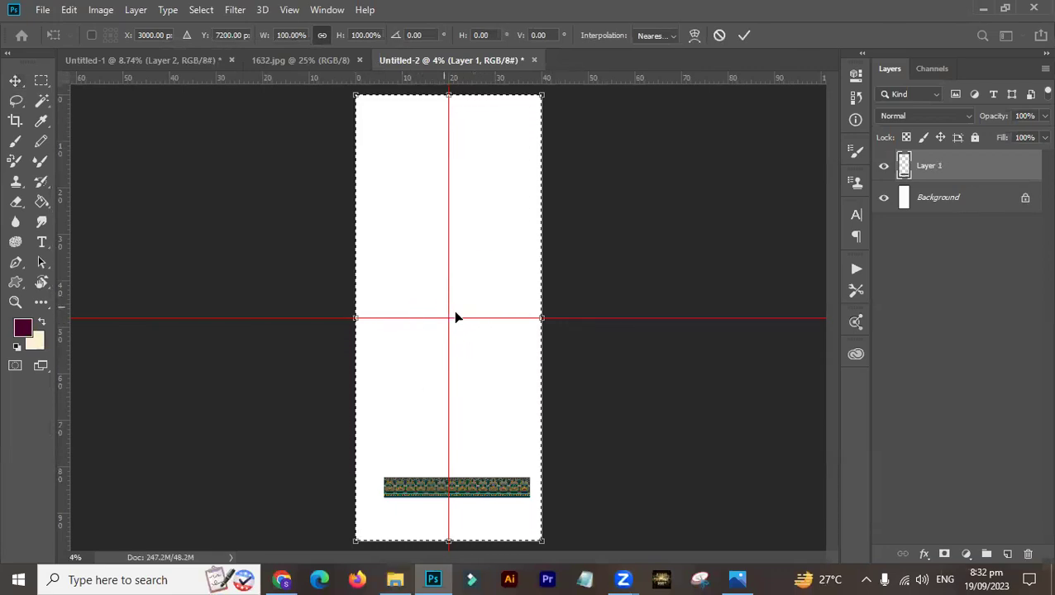
{"action": "key", "text": "Return"}
{"action": "key", "text": "ctrl+d"}
- Align the border strip to the canvas's lower-left corner, extend it with a duplicate across the full width, and merge the two layers
{"action": "left_click_drag", "start_coordinate": [467, 487], "coordinate": [430, 533]}
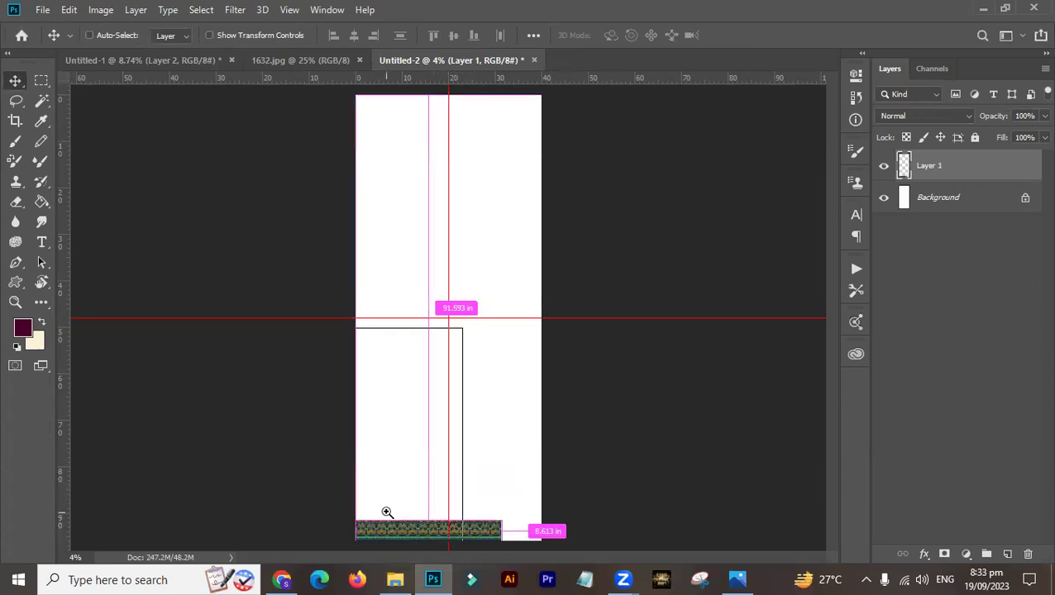
{"action": "left_click", "coordinate": [391, 509], "text": "ctrl"}
{"action": "left_click", "coordinate": [392, 509], "text": "ctrl"}
{"action": "left_click", "coordinate": [389, 493], "text": "ctrl"}
{"action": "left_click_drag", "start_coordinate": [389, 407], "coordinate": [381, 430]}
{"action": "left_click_drag", "start_coordinate": [313, 426], "coordinate": [614, 427]}
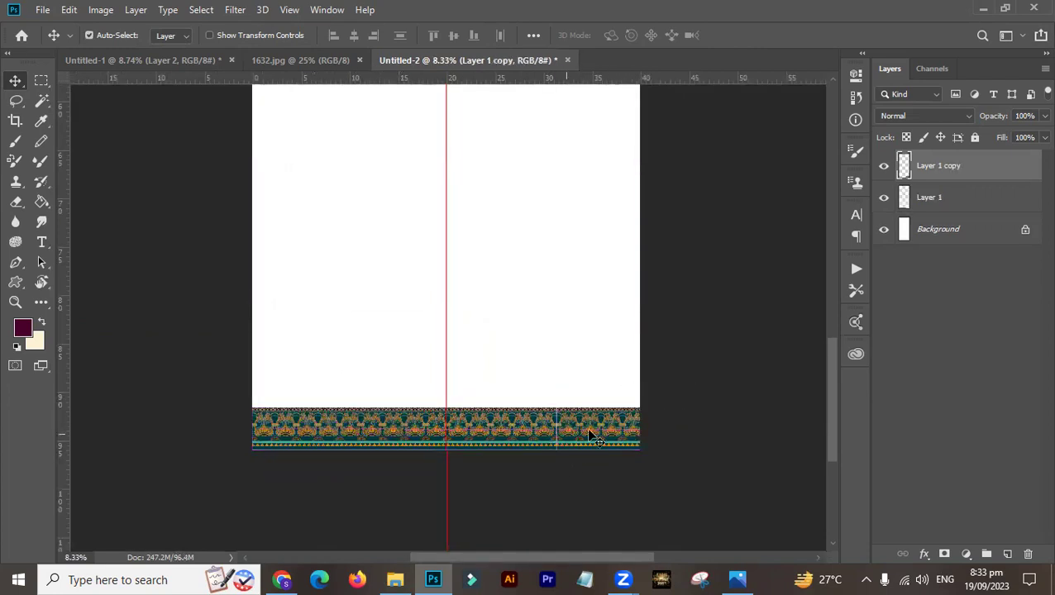
{"action": "key", "text": "ctrl+e"}
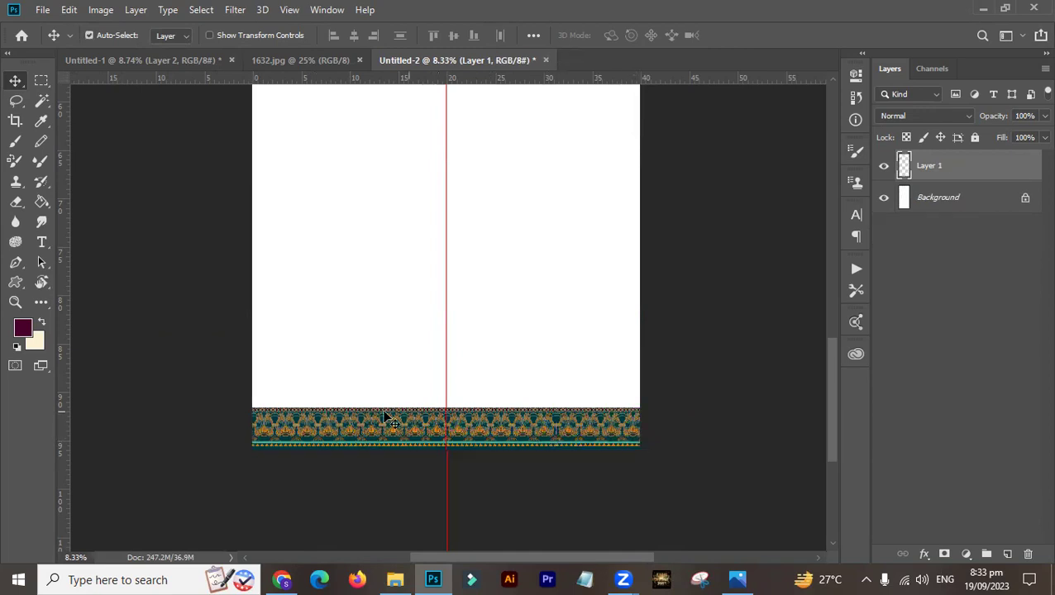
- Try shifting the merged border strip sideways and above the canvas's bottom edge, then restore it flush across the full width
{"action": "left_click_drag", "start_coordinate": [506, 435], "coordinate": [569, 430]}
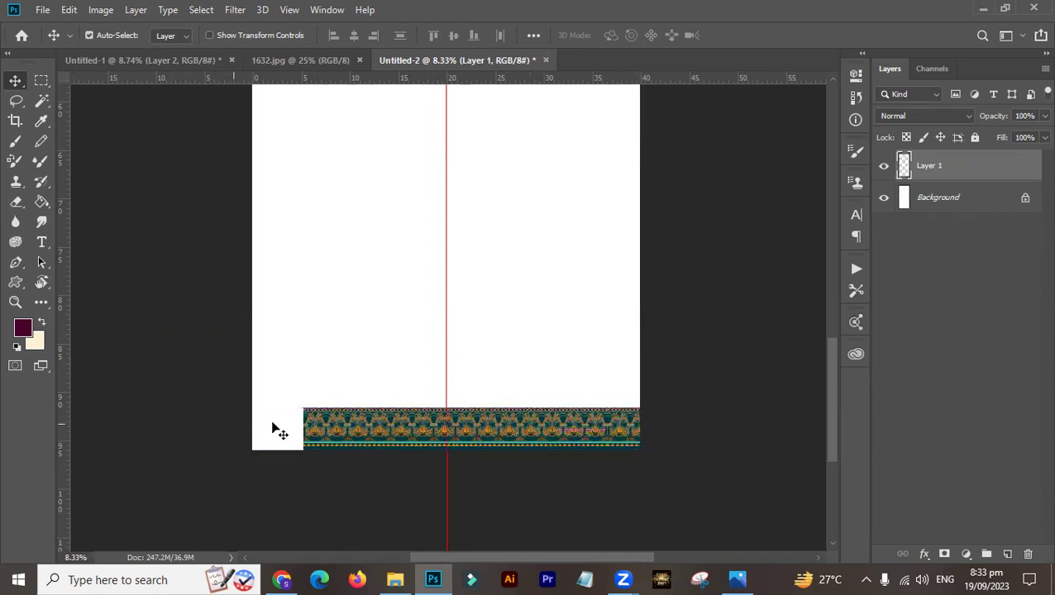
{"action": "key", "text": "ctrl+minus"}
{"action": "key", "text": "ctrl+minus"}
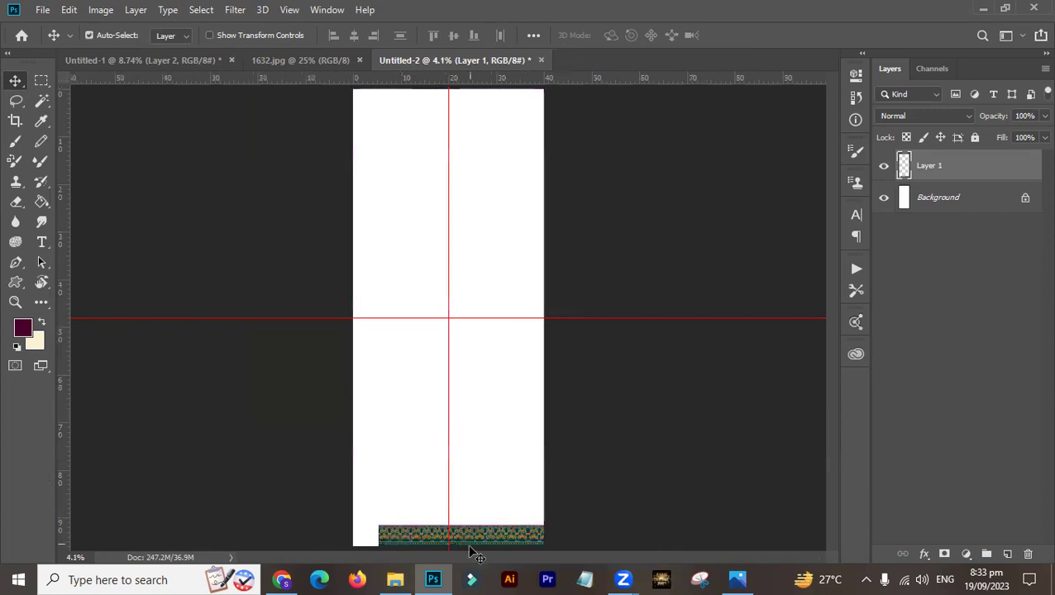
{"action": "left_click", "coordinate": [439, 524], "text": "ctrl"}
{"action": "left_click_drag", "start_coordinate": [439, 524], "coordinate": [504, 411]}
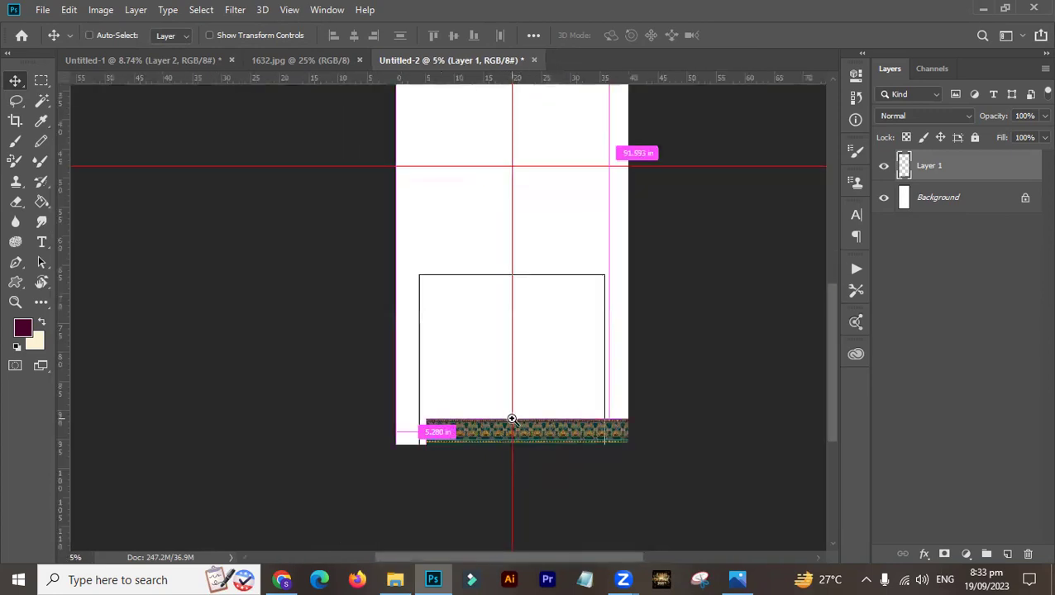
{"action": "left_click", "coordinate": [511, 421], "text": "ctrl"}
{"action": "left_click_drag", "start_coordinate": [565, 455], "coordinate": [531, 432]}
{"action": "left_click", "coordinate": [532, 432], "text": "ctrl"}
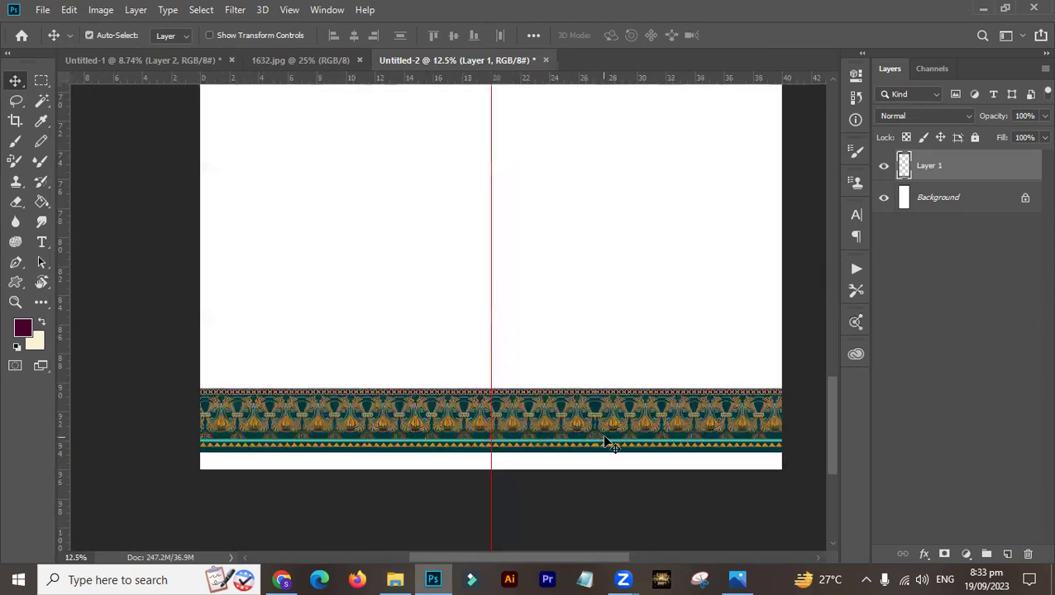
{"action": "left_click_drag", "start_coordinate": [606, 420], "coordinate": [659, 441]}
{"action": "key", "text": "ctrl+j"}
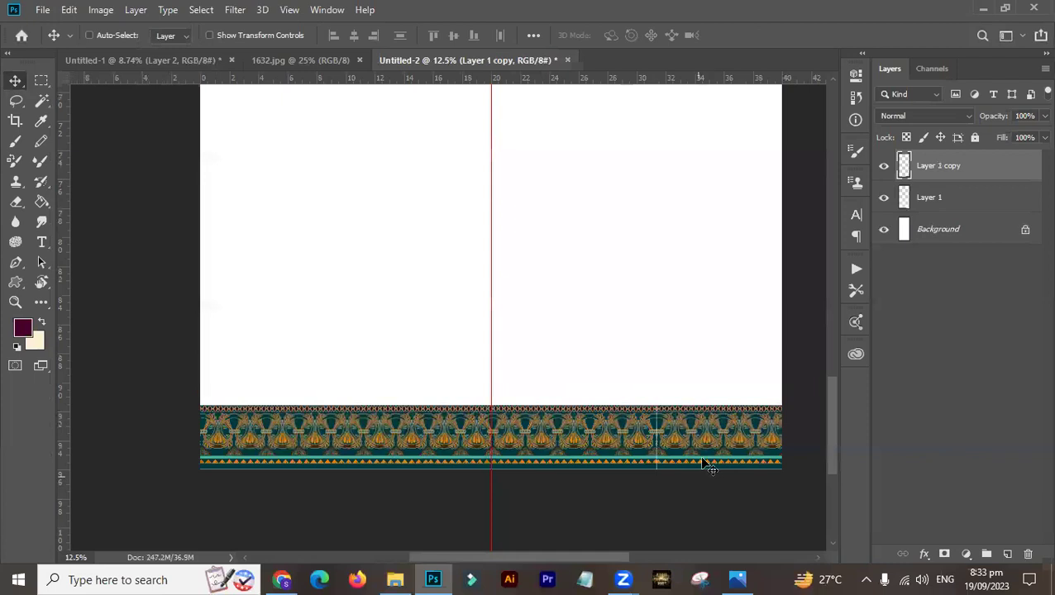
{"action": "key", "text": "ctrl+z"}
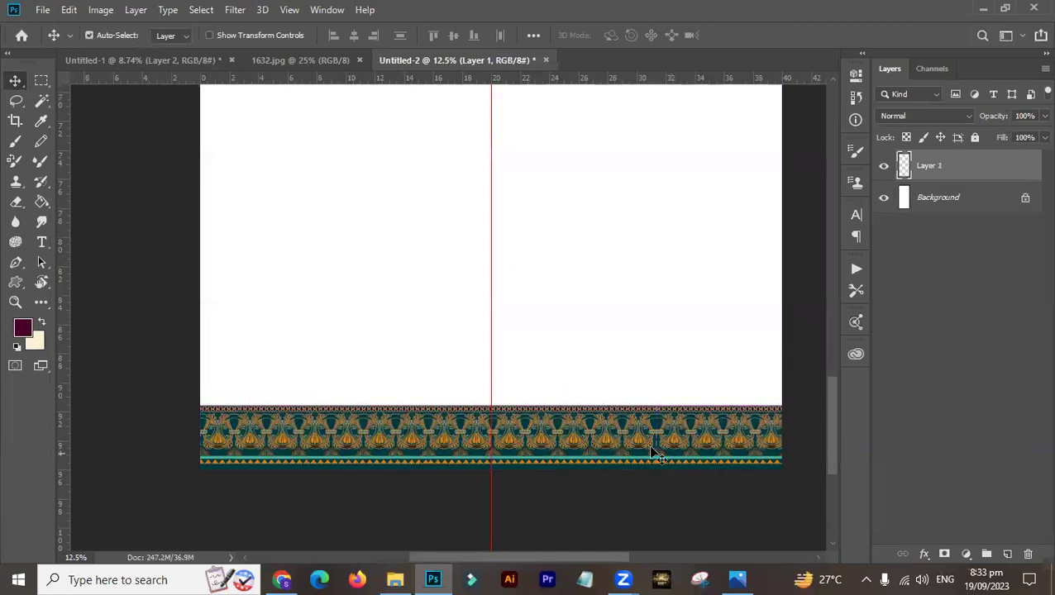
{"action": "scroll", "coordinate": [537, 456], "scroll_direction": "down", "scroll_amount": 3}
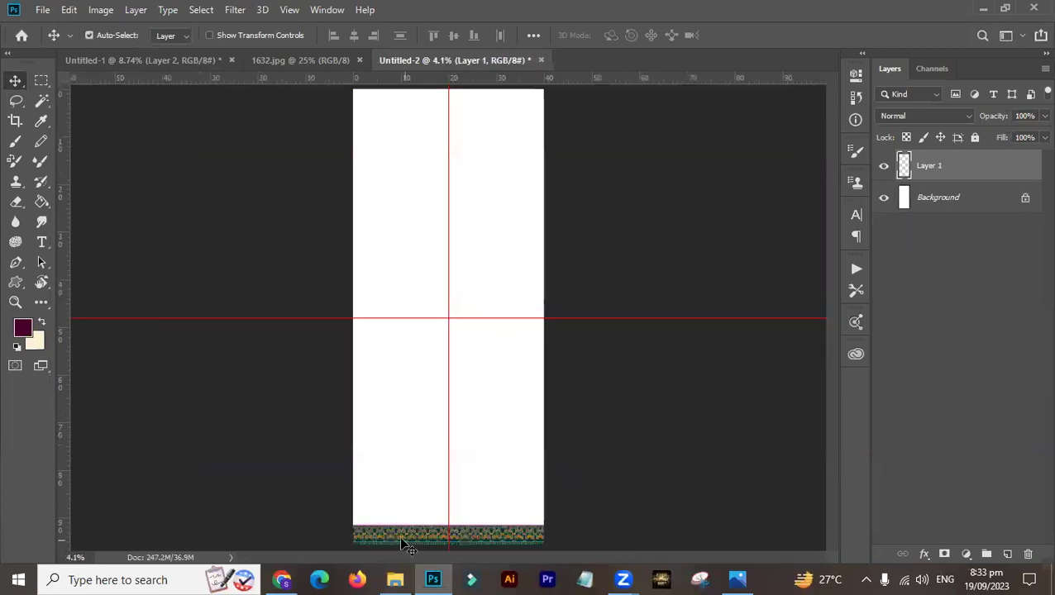
{"action": "scroll", "coordinate": [357, 529], "scroll_direction": "up", "scroll_amount": 2}
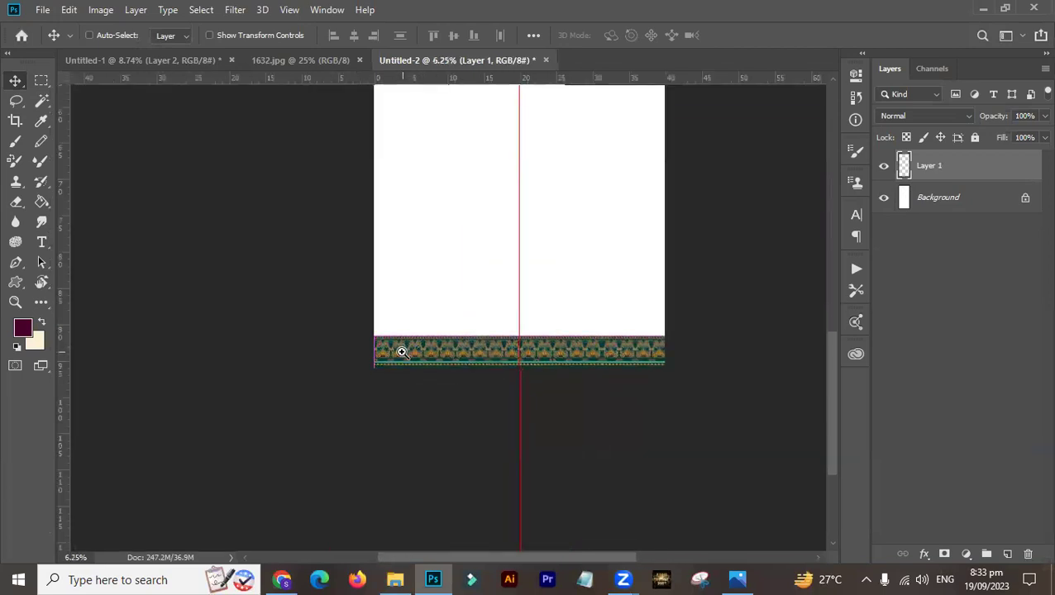
- Cut the strip's lower-left end to a 45-degree mitre by outlining the corner with the Pen tool, loading it as a selection and deleting it
{"action": "scroll", "coordinate": [403, 355], "scroll_direction": "up", "scroll_amount": 1}
{"action": "mouse_move", "coordinate": [413, 364]}
{"action": "left_mouse_down"}
{"action": "mouse_move", "coordinate": [459, 340]}
{"action": "mouse_move", "coordinate": [420, 356]}
{"action": "left_mouse_up"}
{"action": "left_click_drag", "start_coordinate": [482, 266], "coordinate": [350, 369]}
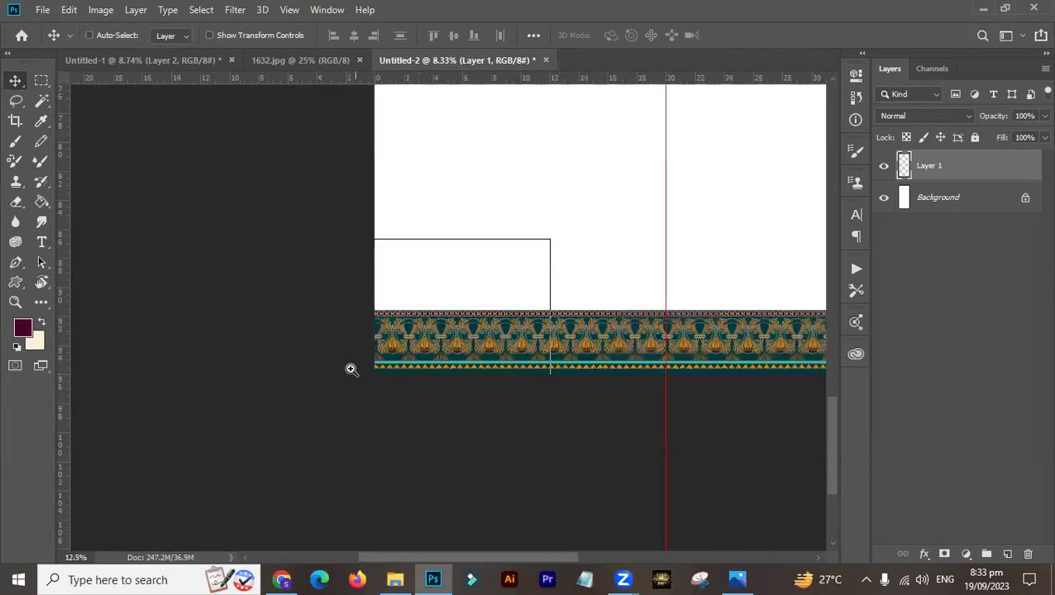
{"action": "left_click", "coordinate": [564, 380]}
{"action": "key", "text": "p"}
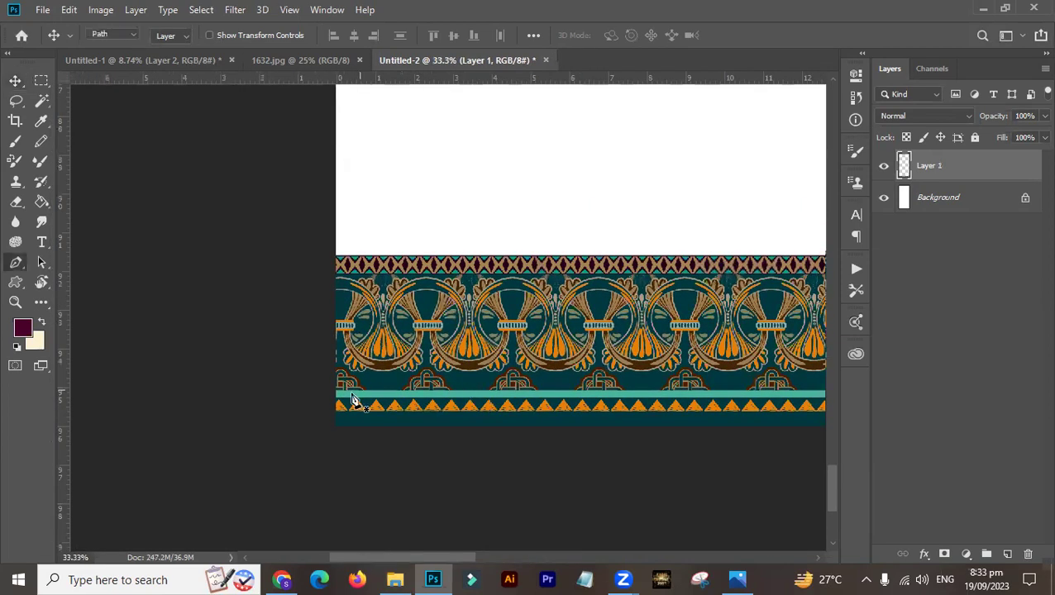
{"action": "left_click", "coordinate": [336, 430]}
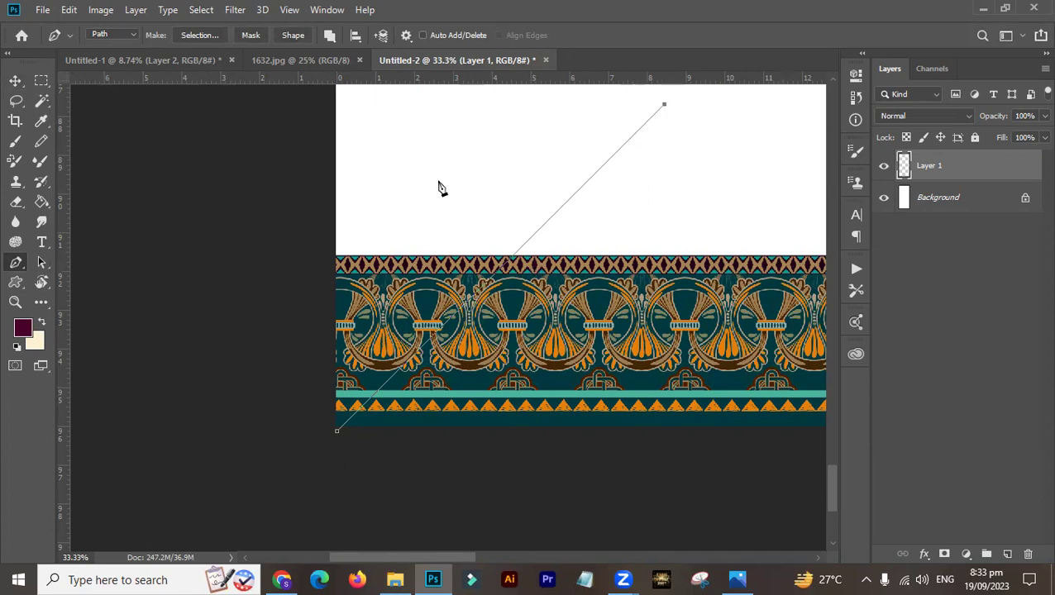
{"action": "left_click", "coordinate": [251, 109]}
{"action": "left_click", "coordinate": [241, 496]}
{"action": "key", "text": "ctrl+Return"}
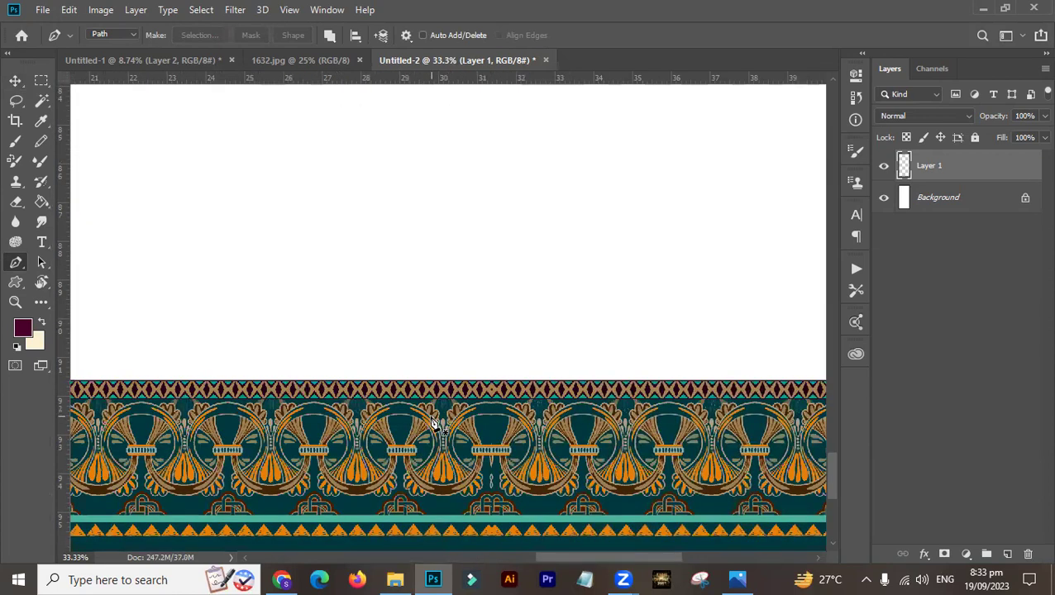
{"action": "key", "text": "ctrl+0"}
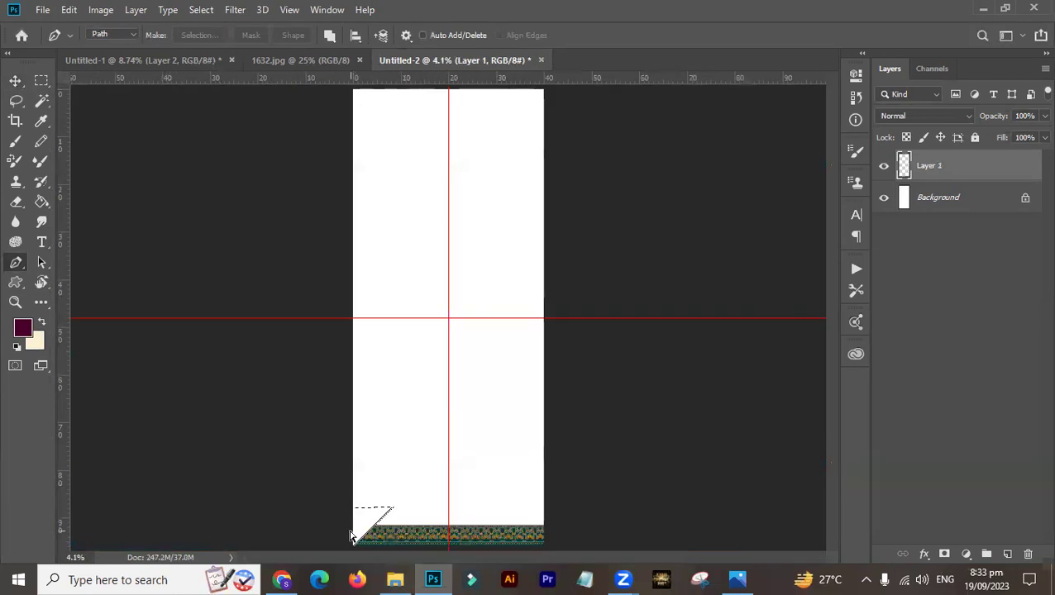
{"action": "left_click_drag", "start_coordinate": [350, 498], "coordinate": [451, 529]}
{"action": "left_click_drag", "start_coordinate": [327, 472], "coordinate": [483, 381]}
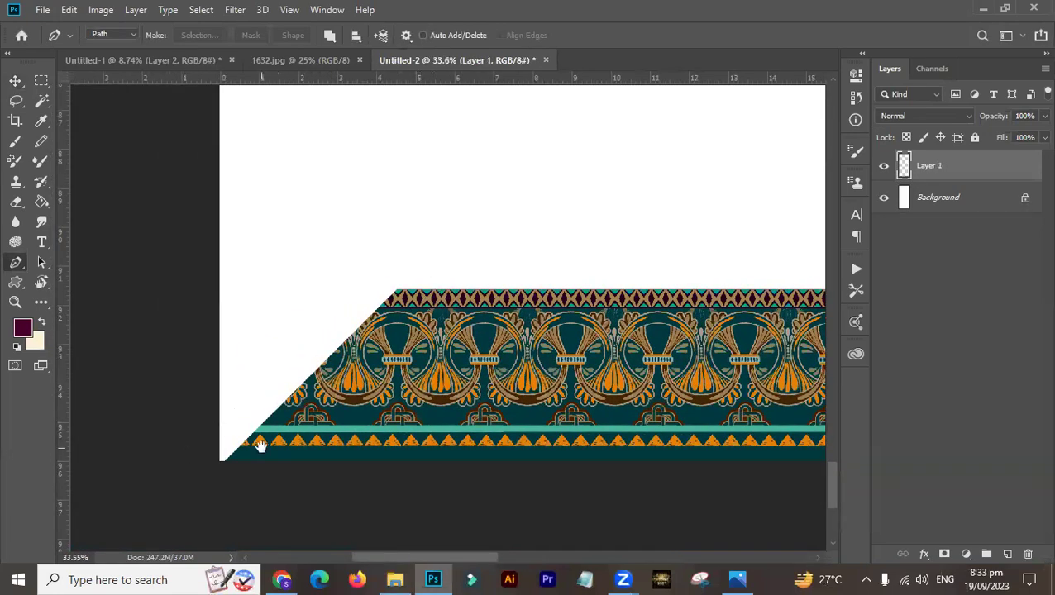
{"action": "left_click_drag", "start_coordinate": [194, 432], "coordinate": [280, 479]}
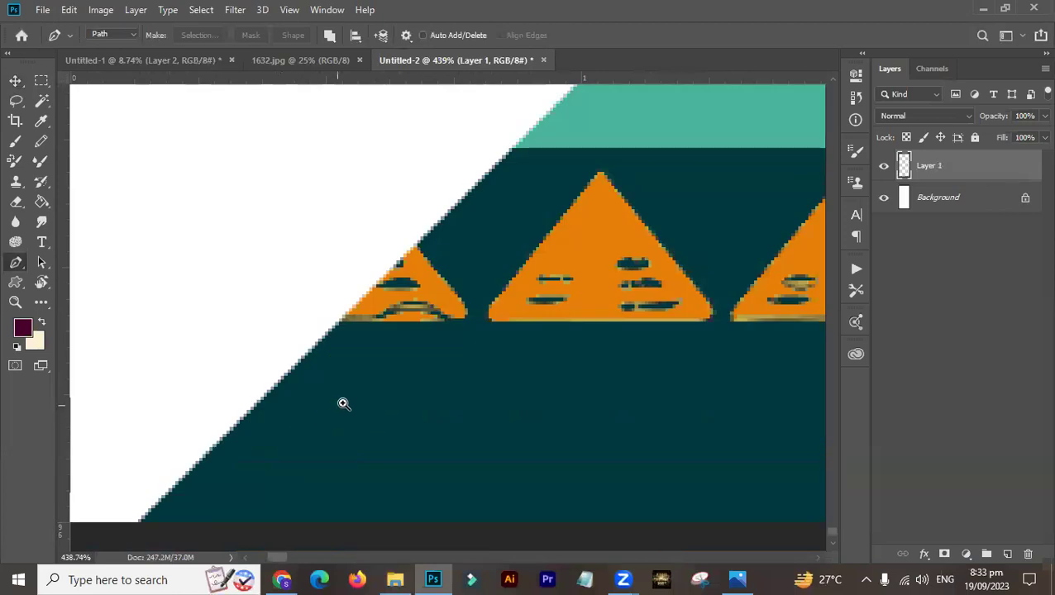
{"action": "key", "text": "ctrl+0"}
- Pull the mitred strip into the canvas and align it flush to the canvas's left and bottom edges
{"action": "key", "text": "v"}
{"action": "left_click_drag", "start_coordinate": [400, 529], "coordinate": [458, 468]}
{"action": "left_click", "coordinate": [404, 510], "text": "ctrl"}
{"action": "left_click", "coordinate": [403, 510], "text": "ctrl"}
{"action": "left_click", "coordinate": [404, 509], "text": "ctrl"}
{"action": "left_click_drag", "start_coordinate": [395, 427], "coordinate": [407, 328]}
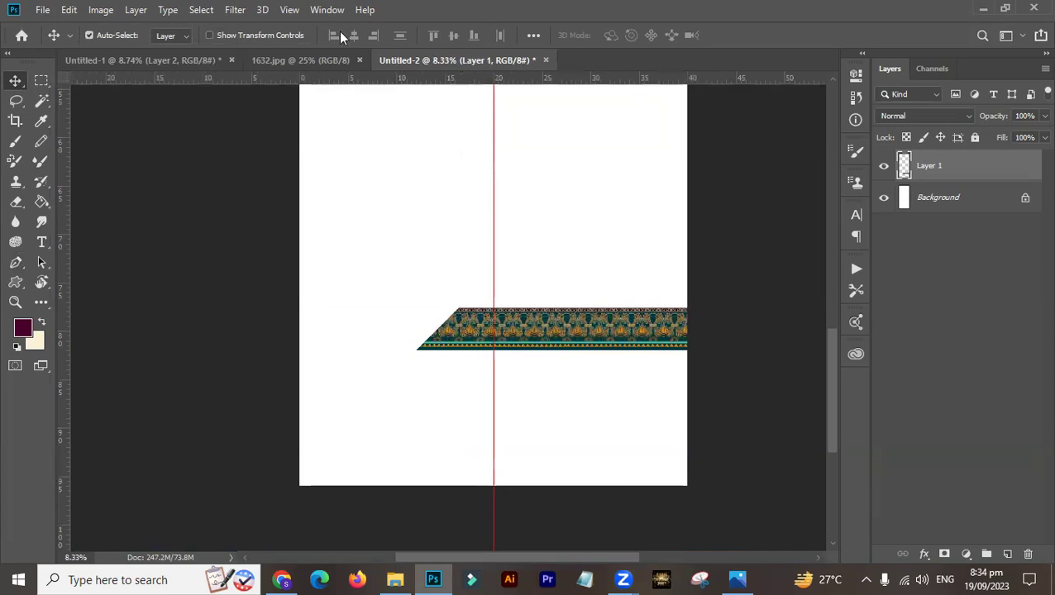
{"action": "key", "text": "ctrl+a"}
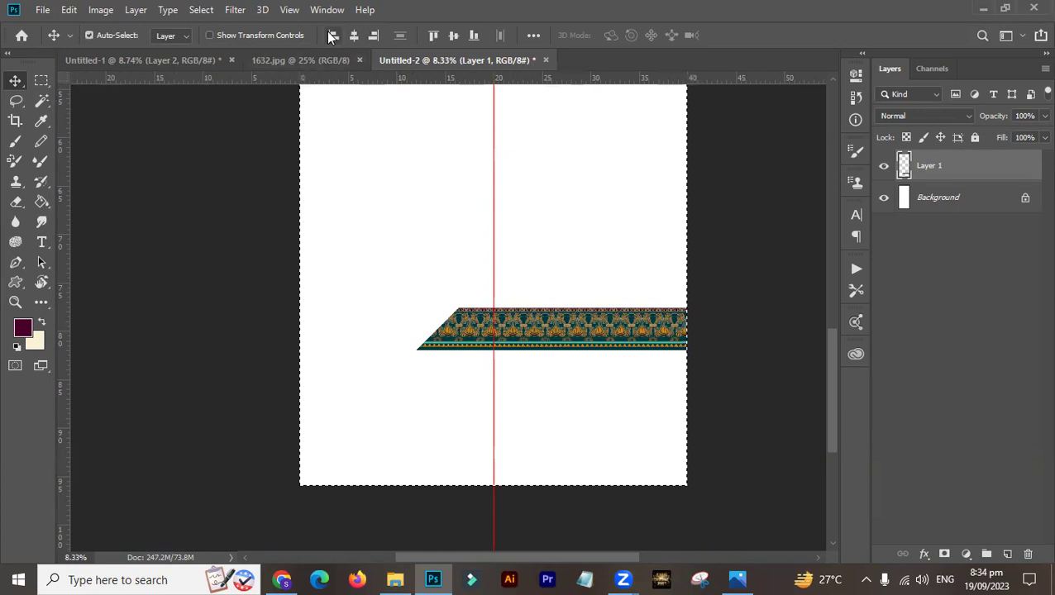
{"action": "left_click", "coordinate": [333, 36]}
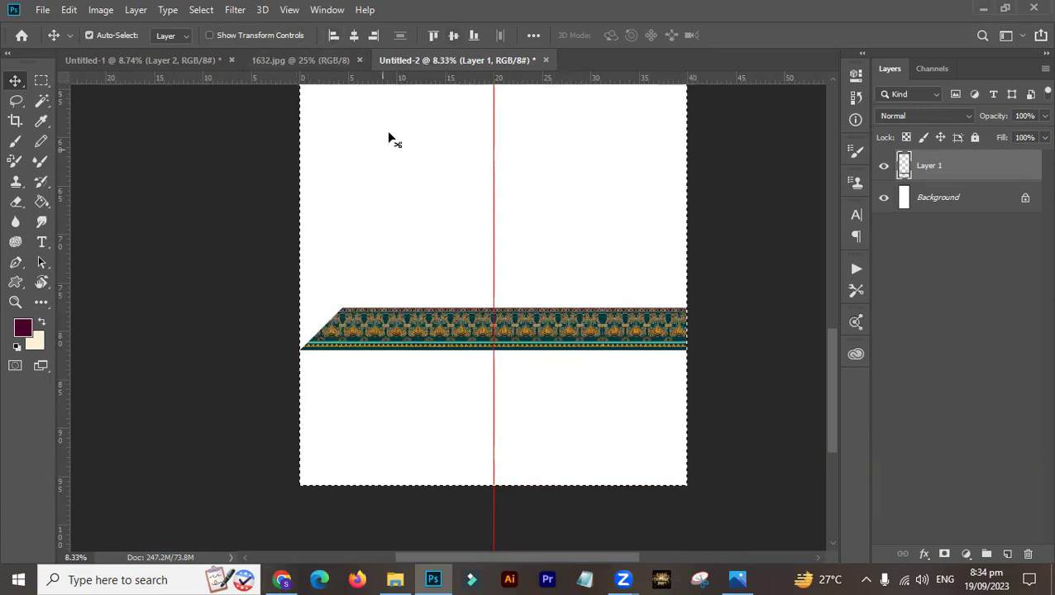
{"action": "left_click", "coordinate": [474, 34]}
{"action": "key", "text": "ctrl+d"}
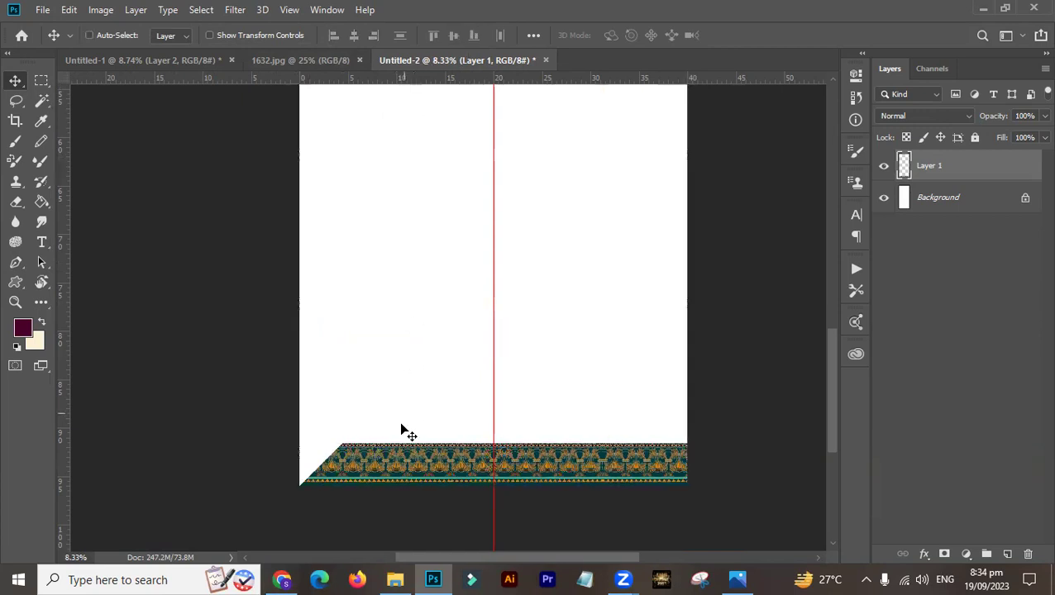
- Duplicate the mitred strip and rotate the copy 90° clockwise to make a vertical side border
{"action": "left_click_drag", "start_coordinate": [386, 472], "coordinate": [425, 418]}
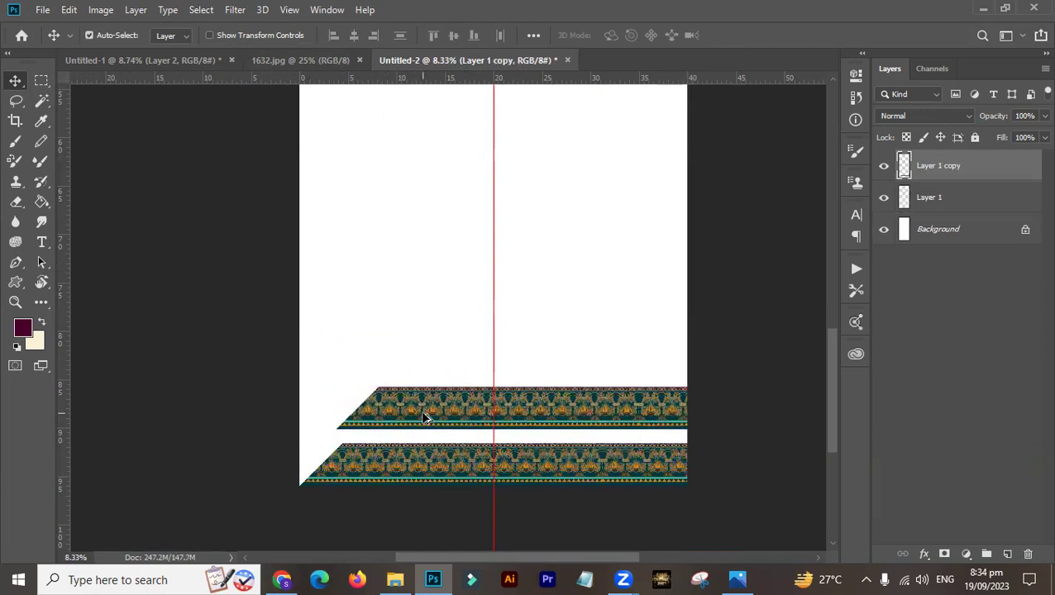
{"action": "key", "text": "ctrl+t"}
{"action": "right_click", "coordinate": [419, 406]}
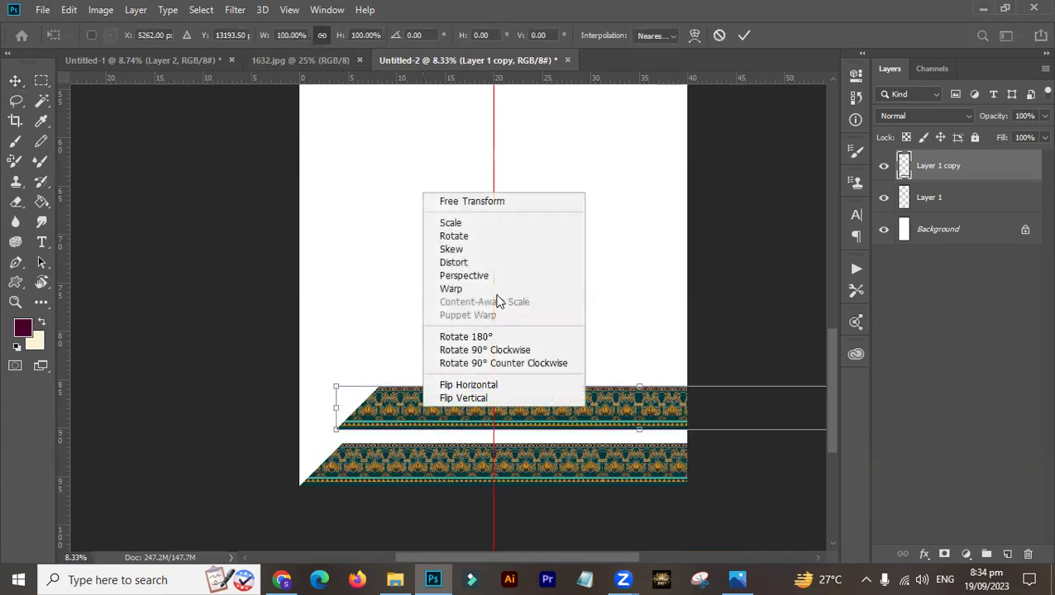
{"action": "left_click", "coordinate": [487, 350]}
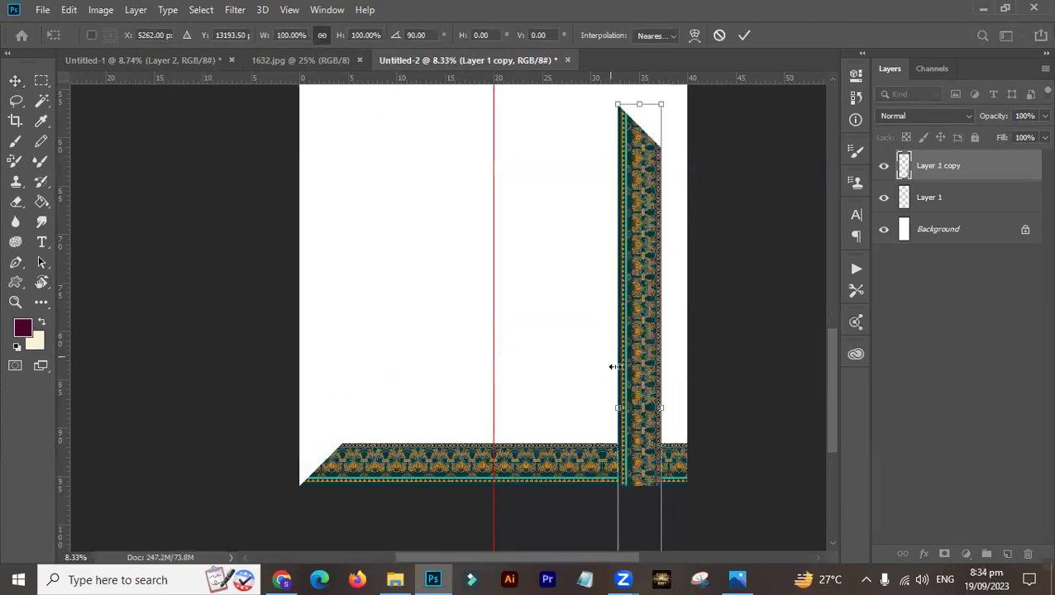
{"action": "left_click_drag", "start_coordinate": [641, 390], "coordinate": [625, 281]}
{"action": "key", "text": "Return"}
{"action": "left_click_drag", "start_coordinate": [620, 230], "coordinate": [606, 374]}
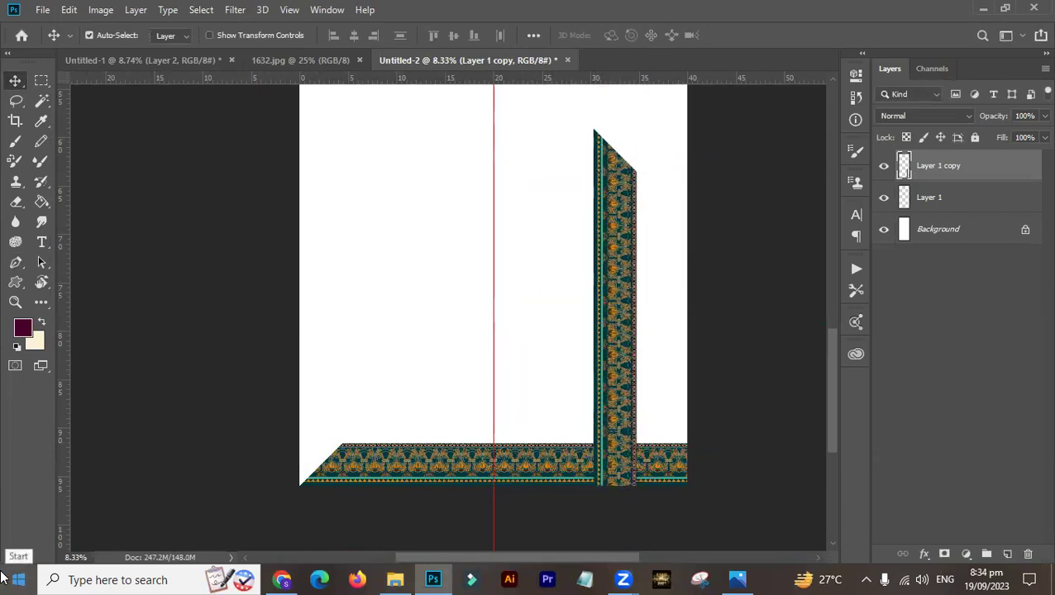
- Flip the upright copy vertically and align it to the canvas's left and bottom edges to meet the bottom strip at the mitre
{"action": "key", "text": "alt+e"}
{"action": "key", "text": "a"}
{"action": "key", "text": "v"}
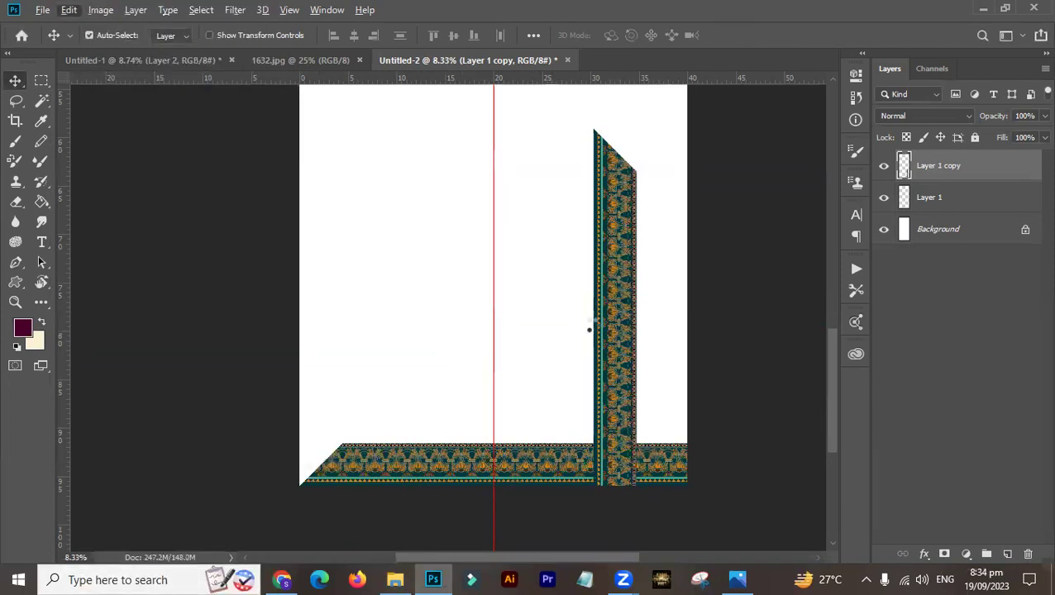
{"action": "left_click_drag", "start_coordinate": [628, 339], "coordinate": [431, 269]}
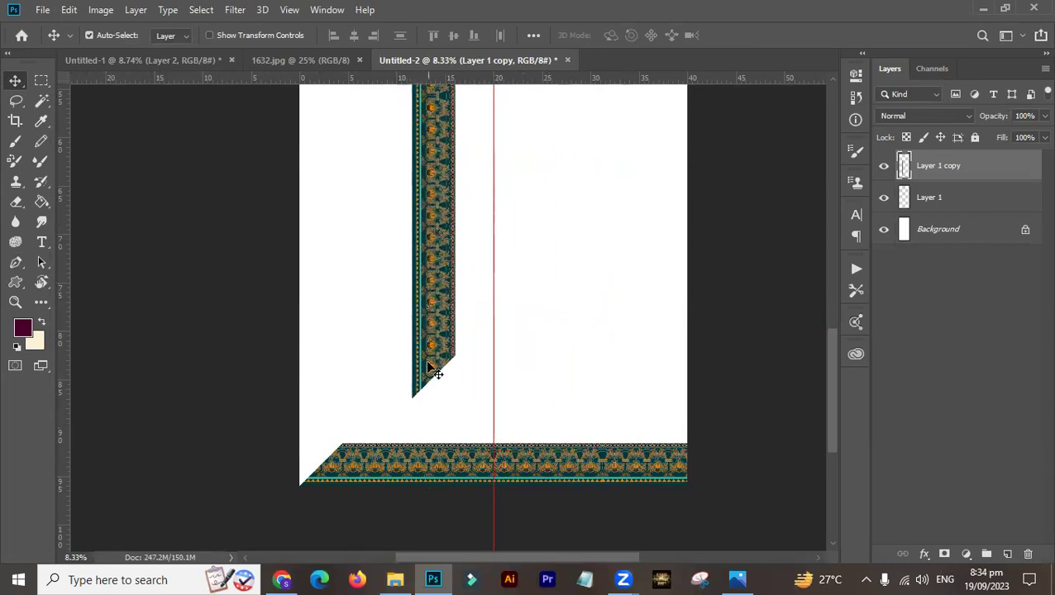
{"action": "left_click_drag", "start_coordinate": [436, 332], "coordinate": [458, 343]}
{"action": "key", "text": "ctrl+a"}
{"action": "left_click", "coordinate": [334, 34]}
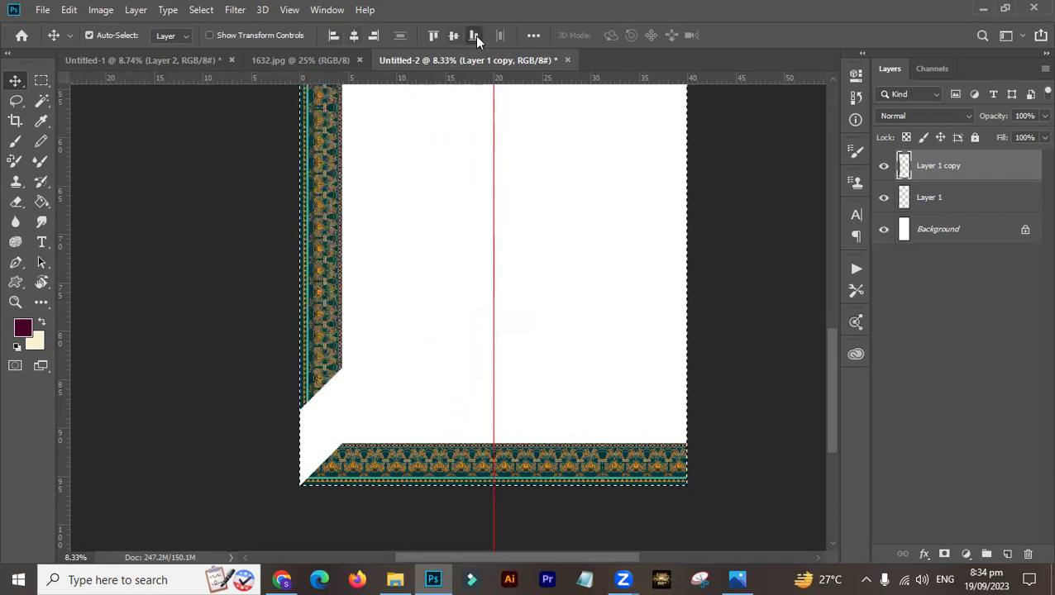
{"action": "left_click", "coordinate": [474, 35]}
{"action": "key", "text": "ctrl+d"}
- Examine how the border pattern joins along the diagonal in the lower-left corner
{"action": "left_click_drag", "start_coordinate": [258, 410], "coordinate": [378, 487]}
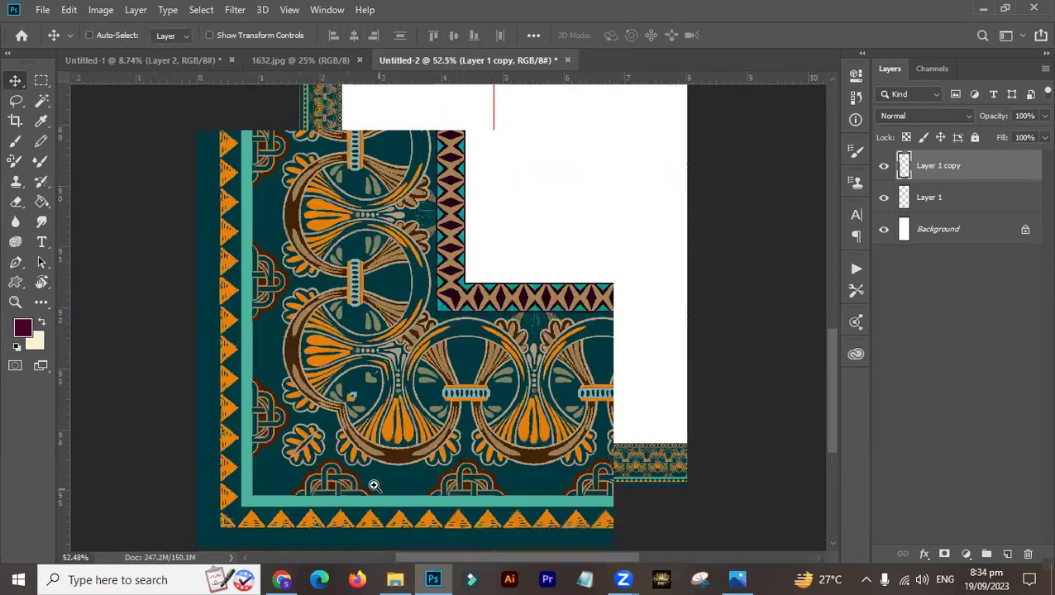
{"action": "left_click_drag", "start_coordinate": [447, 409], "coordinate": [459, 344]}
{"action": "left_click", "coordinate": [341, 324], "text": "ctrl"}
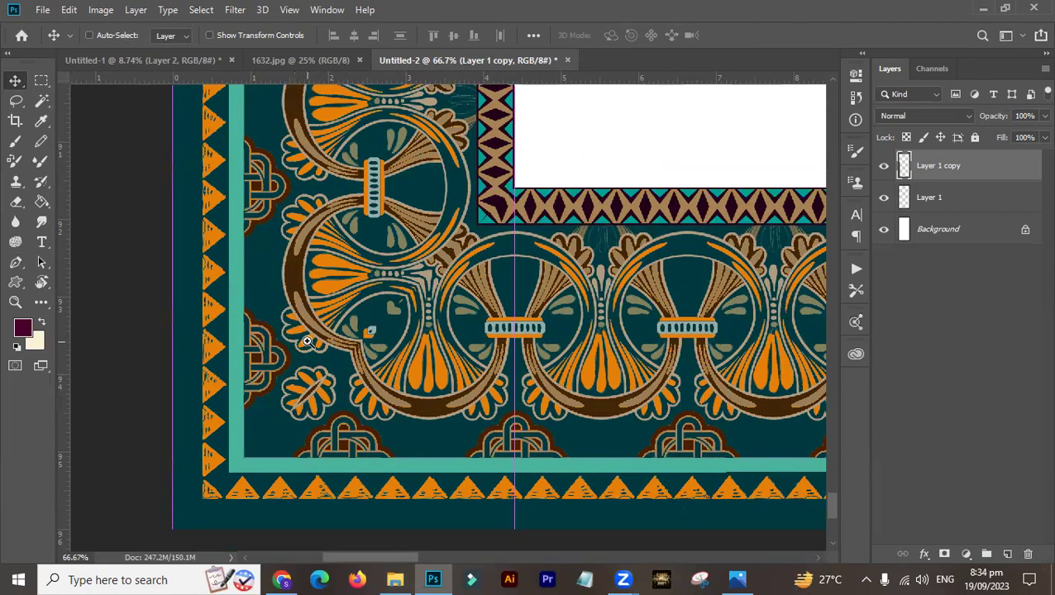
{"action": "left_click", "coordinate": [306, 342], "text": "ctrl"}
{"action": "left_click", "coordinate": [307, 343], "text": "ctrl"}
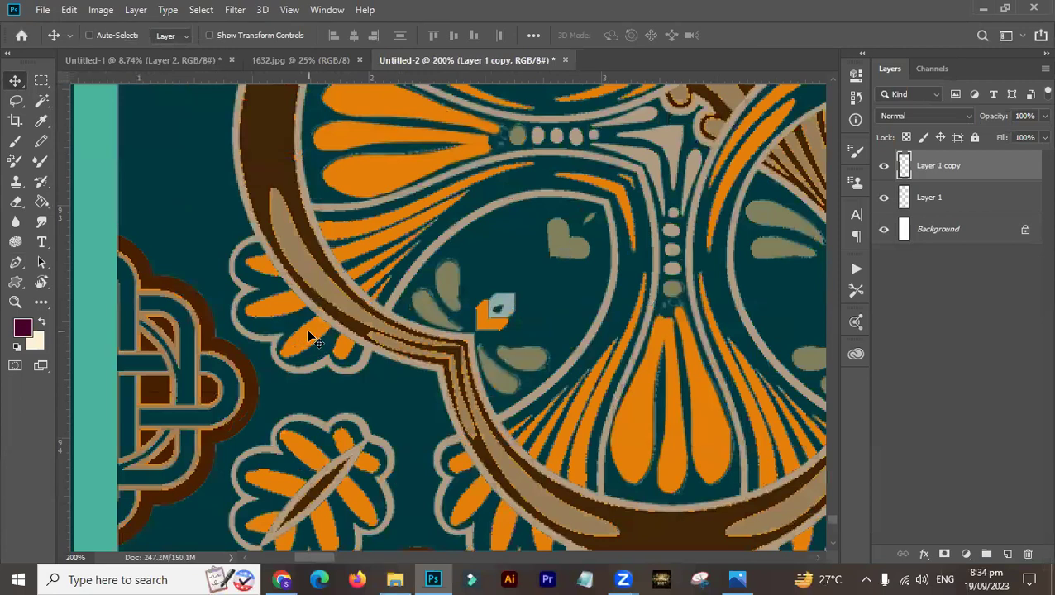
{"action": "key", "text": "ctrl+0"}
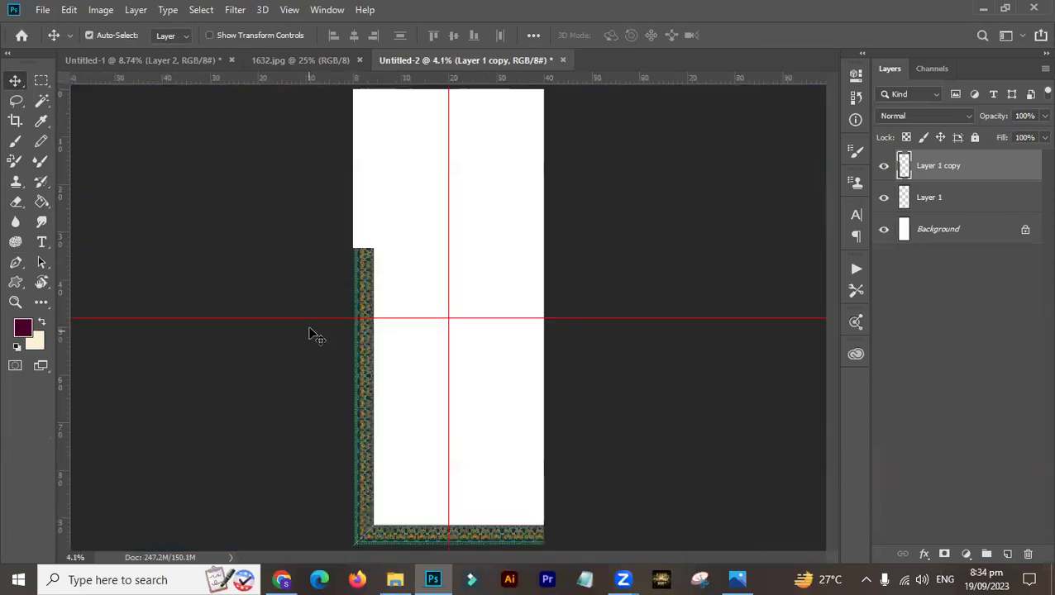
{"action": "left_click", "coordinate": [378, 416], "text": "ctrl"}
{"action": "left_click_drag", "start_coordinate": [383, 401], "coordinate": [381, 292]}
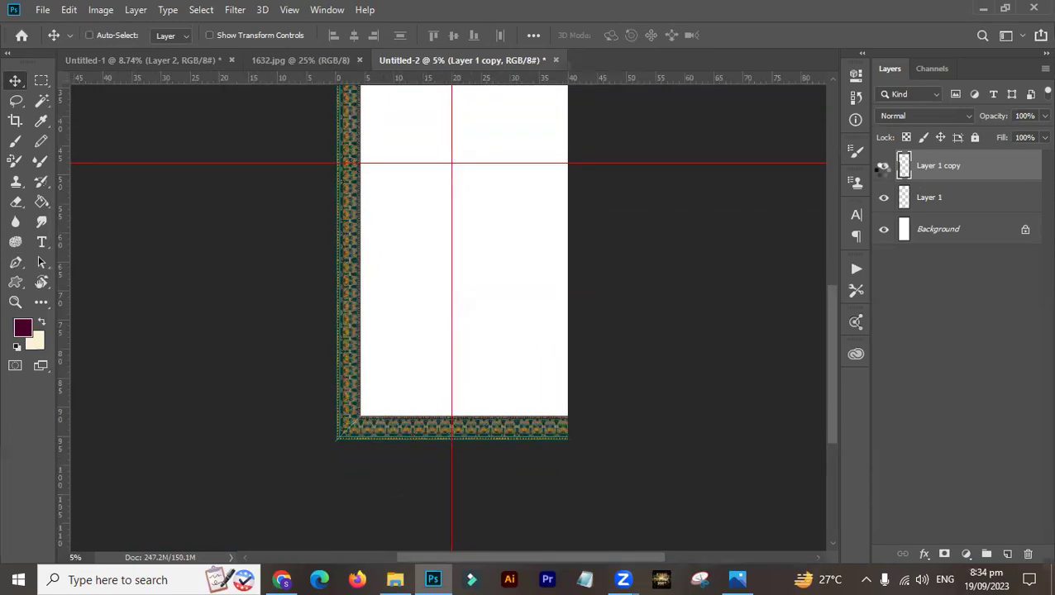
- Merge the vertical and horizontal border strips into one layer and toggle its visibility to check the merge
{"action": "key", "text": "ctrl+e"}
{"action": "left_click", "coordinate": [885, 168]}
{"action": "left_click", "coordinate": [885, 167]}
{"action": "left_click", "coordinate": [885, 167]}
{"action": "left_click", "coordinate": [884, 168]}
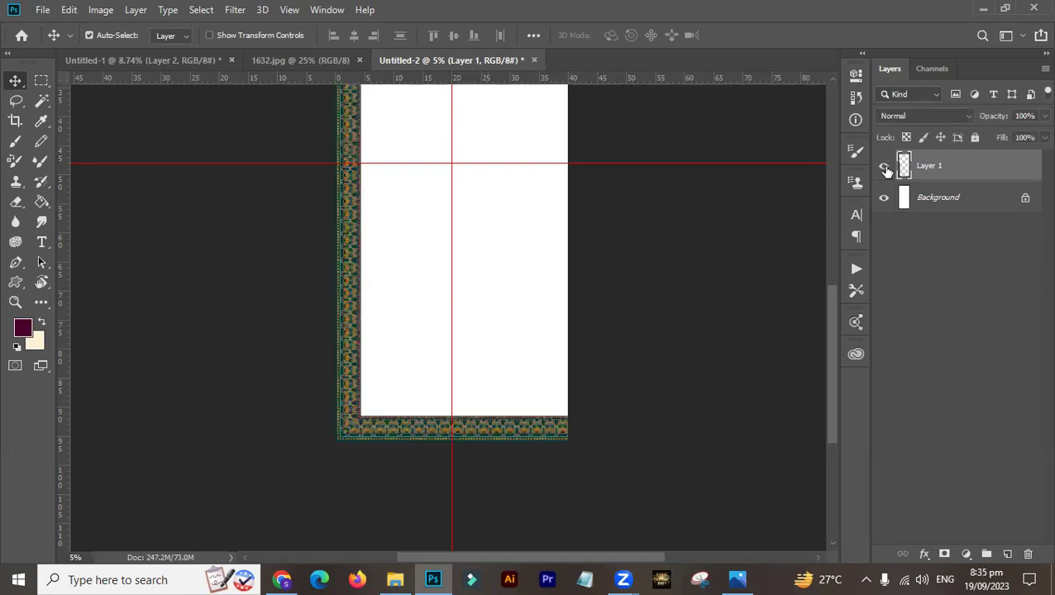
- Select the canvas's lower-left quarter up to the centre guides, copy its border to a new layer, and hide Layer 1
{"action": "key", "text": "m"}
{"action": "left_click_drag", "start_coordinate": [457, 156], "coordinate": [275, 457]}
{"action": "key", "text": "space"}
{"action": "left_click_drag", "start_coordinate": [407, 295], "coordinate": [384, 407]}
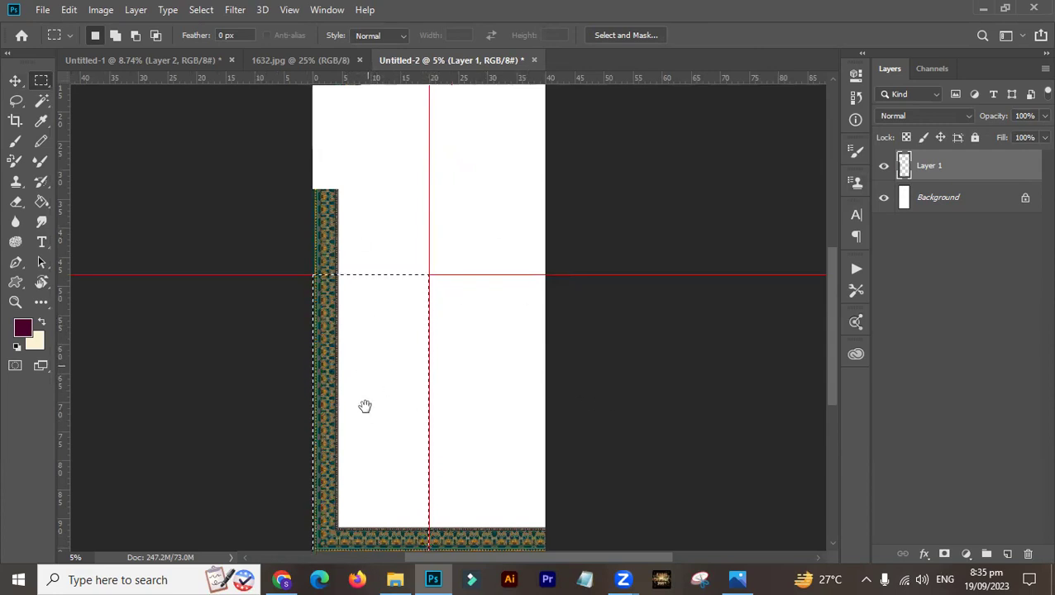
{"action": "left_click_drag", "start_coordinate": [374, 414], "coordinate": [444, 298]}
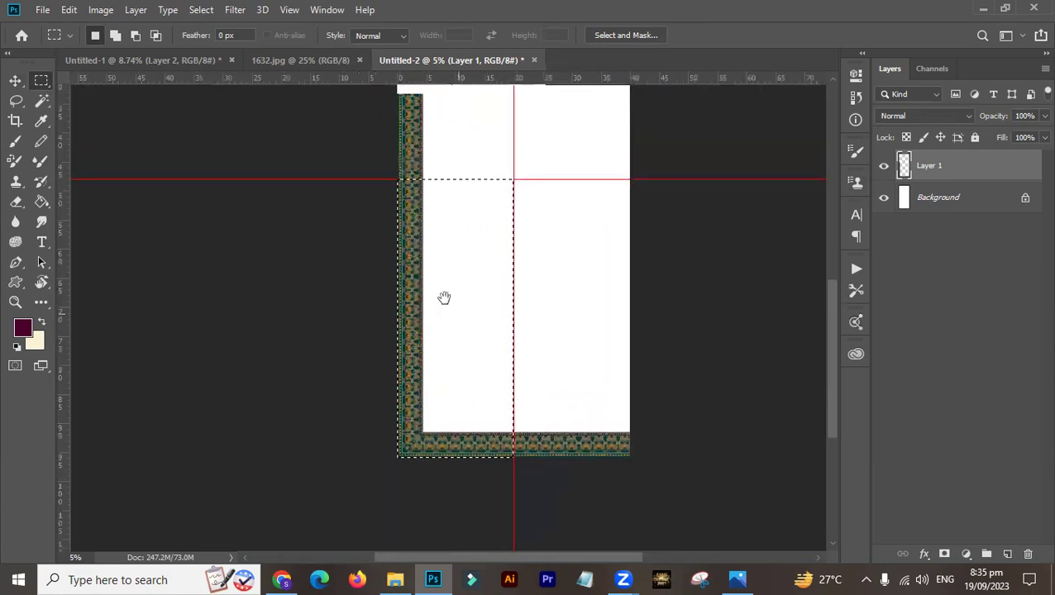
{"action": "key", "text": "ctrl+j"}
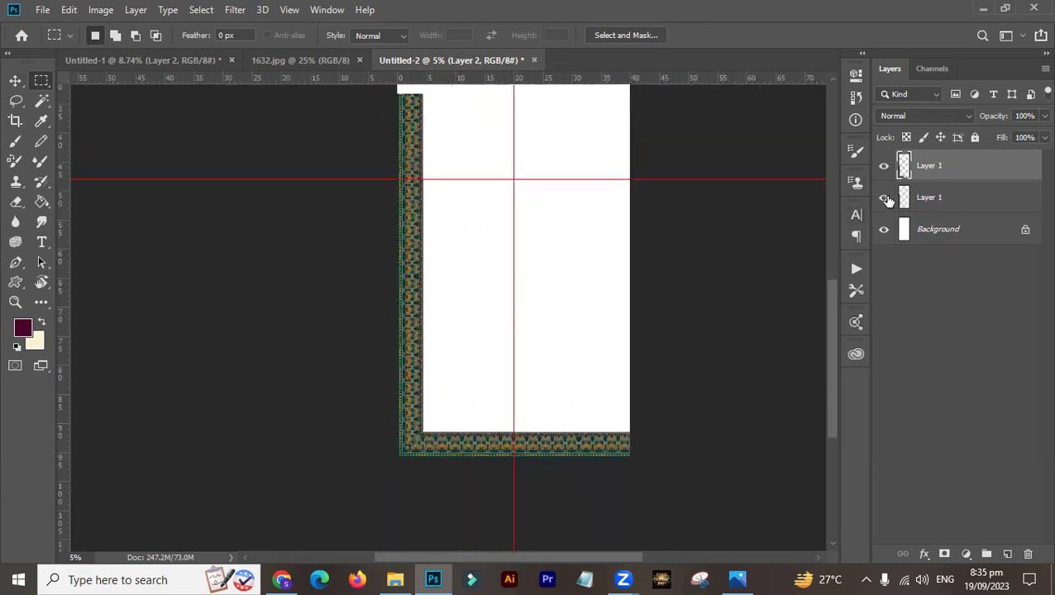
{"action": "left_click", "coordinate": [883, 200]}
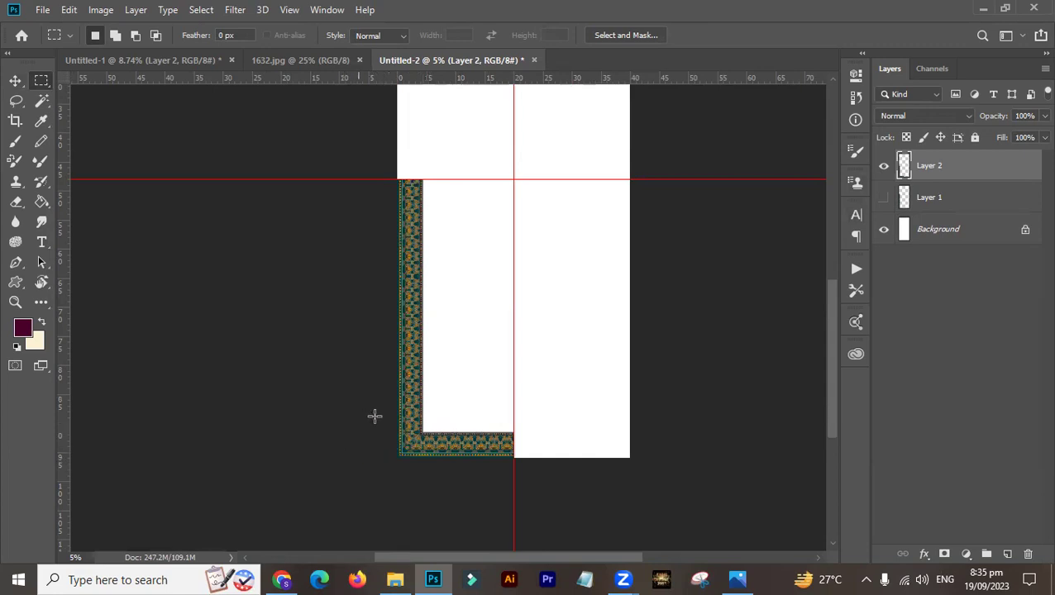
- Try shifting the quarter border piece up and to the right, and undo the move
{"action": "key", "text": "v"}
{"action": "left_click_drag", "start_coordinate": [416, 446], "coordinate": [489, 410]}
{"action": "key", "text": "ctrl+z"}
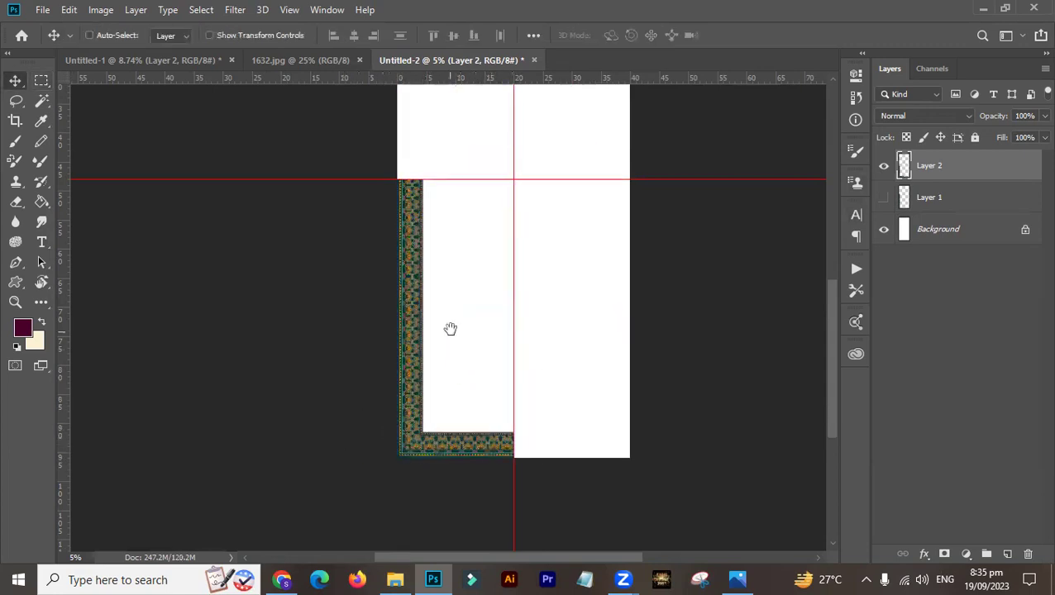
- Mirror copies of the quarter border horizontally and vertically within a whole-canvas selection to complete the frame, and clear the selection
{"action": "scroll", "coordinate": [449, 329], "scroll_direction": "up", "scroll_amount": 3}
{"action": "scroll", "coordinate": [369, 379], "scroll_direction": "right", "scroll_amount": 4}
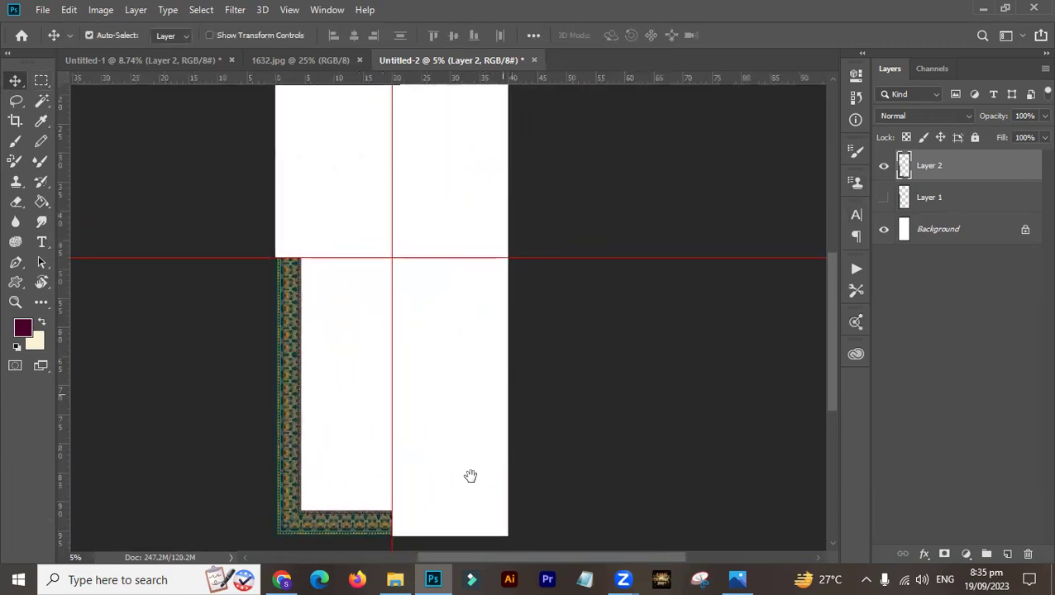
{"action": "key", "text": "ctrl+minus"}
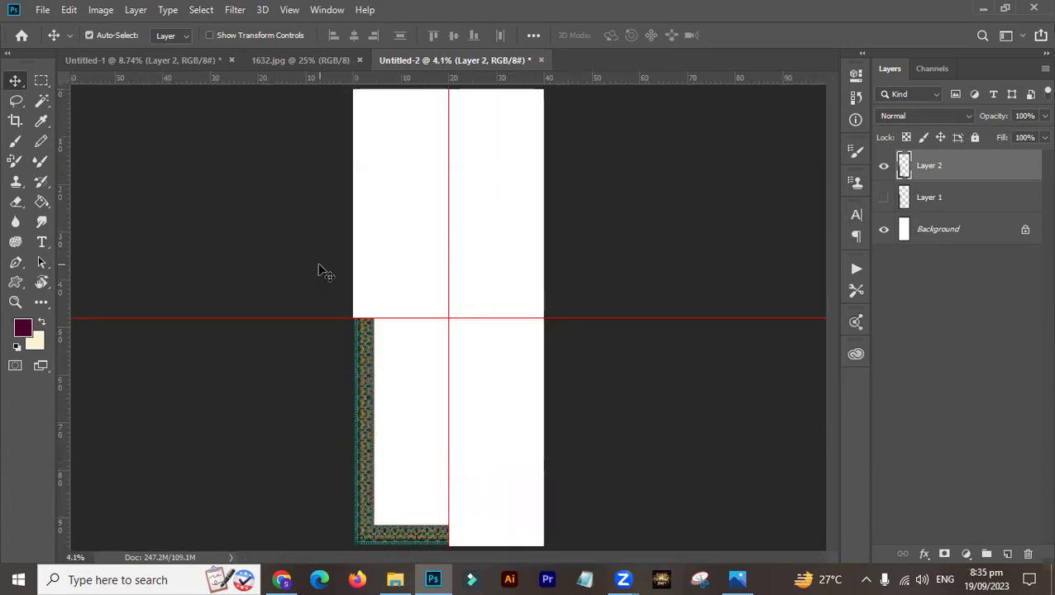
{"action": "key", "text": "ctrl+a"}
{"action": "key", "text": "alt+e"}
{"action": "key", "text": "alt+a"}
{"action": "key", "text": "alt+h"}
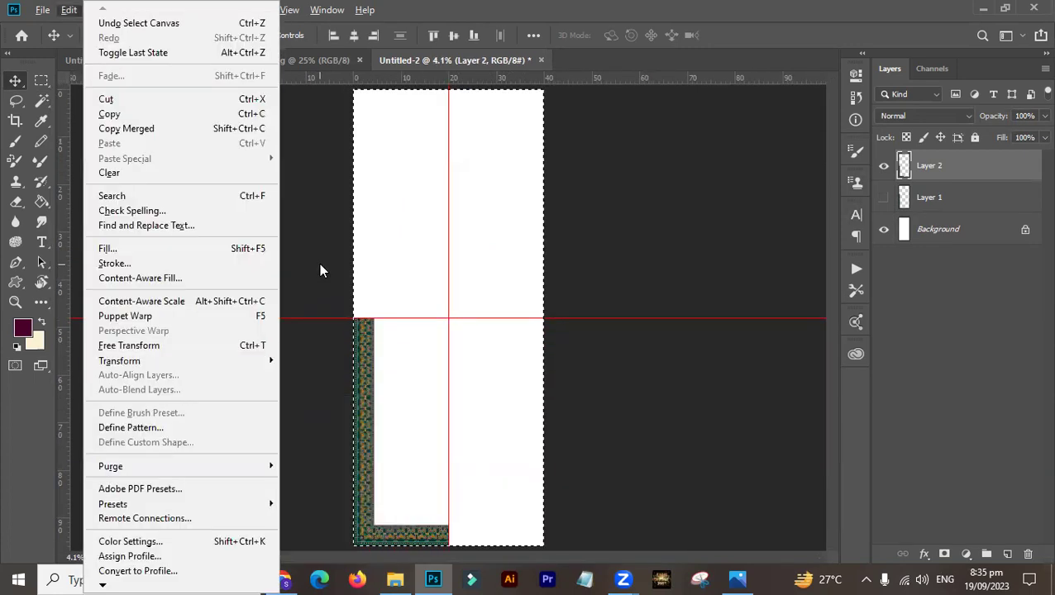
{"action": "key", "text": "ctrl+a"}
{"action": "key", "text": "alt+e"}
{"action": "key", "text": "a"}
{"action": "key", "text": "Up"}
{"action": "key", "text": "Return"}
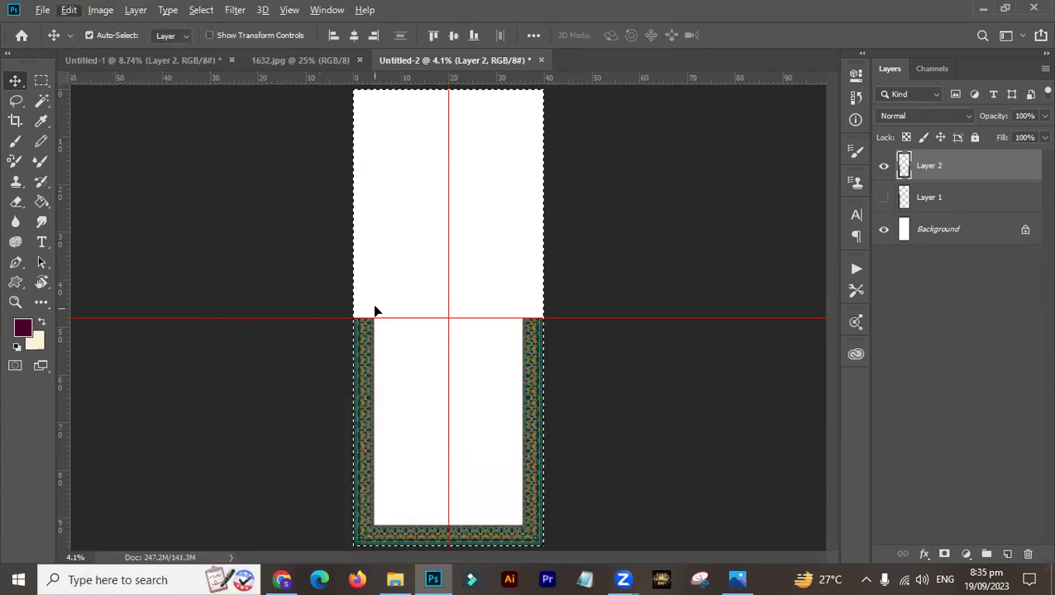
{"action": "key", "text": "ctrl+d"}
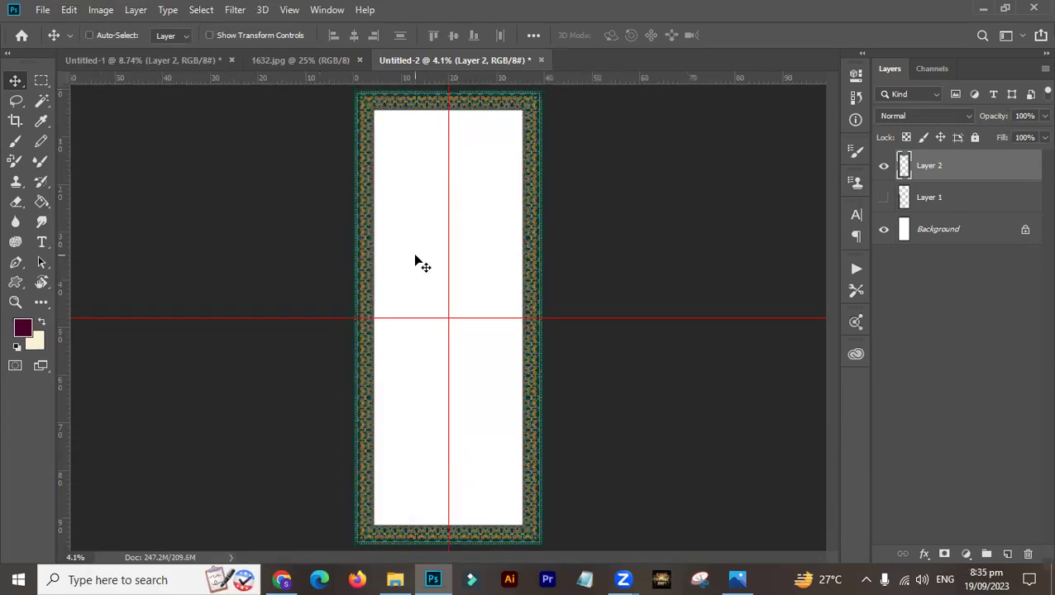
- Switch to the image viewer showing the border cutting point slide 19.jpg
{"action": "left_click", "coordinate": [738, 579]}
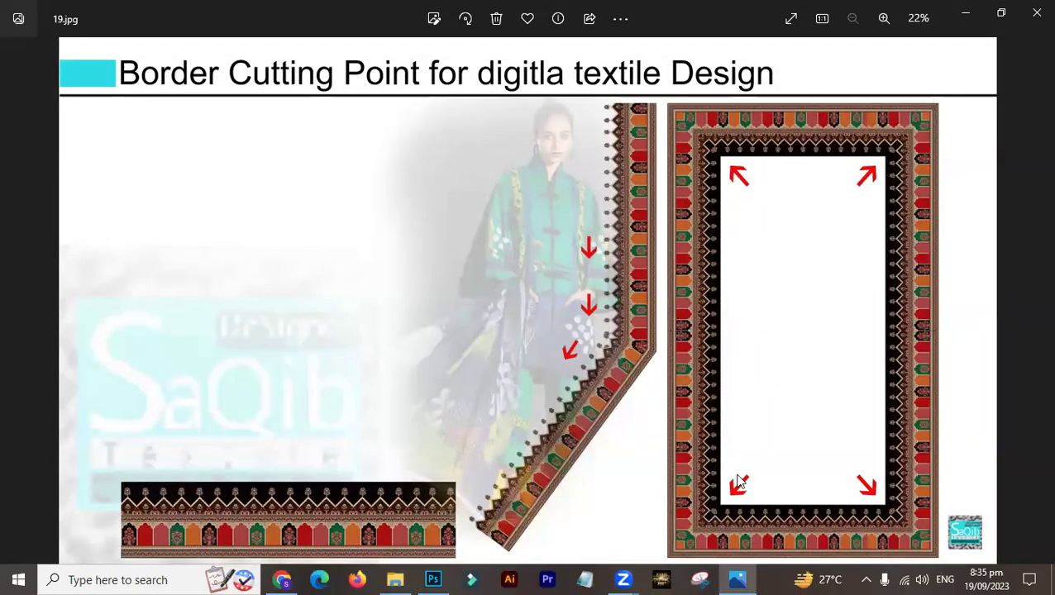
- Switch back to Photoshop and examine the border frame's lower and upper edges in Untitled-2
{"action": "left_click", "coordinate": [727, 578]}
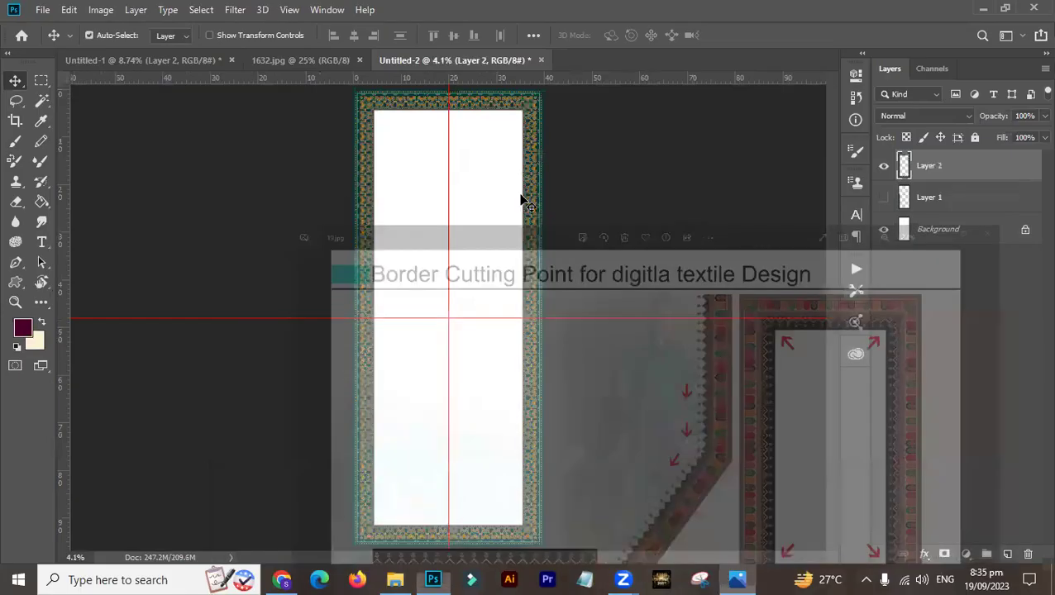
{"action": "scroll", "coordinate": [400, 507], "scroll_direction": "down", "scroll_amount": 2}
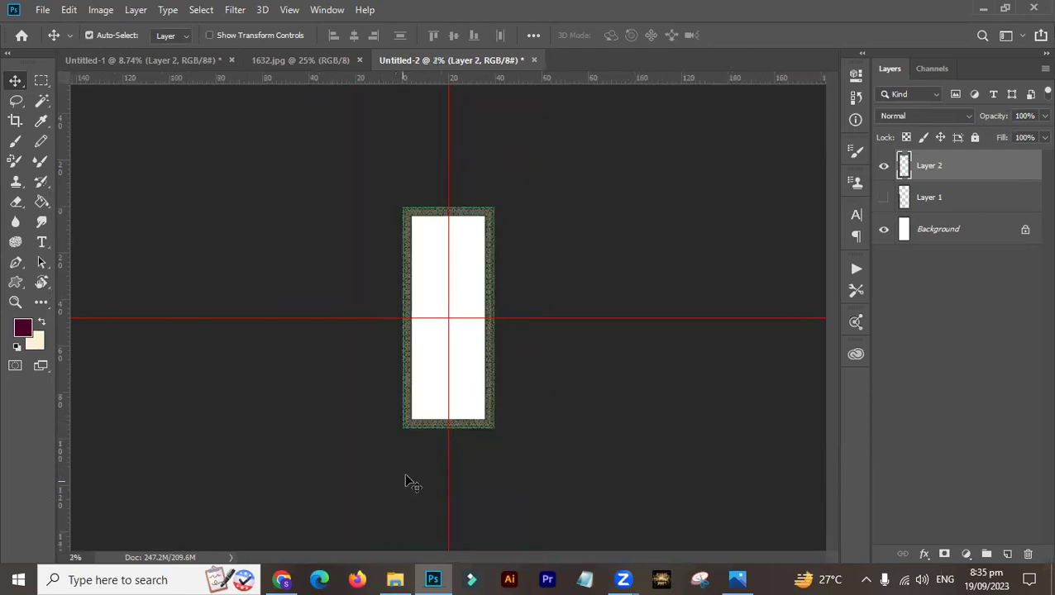
{"action": "left_click", "coordinate": [427, 424], "text": "ctrl"}
{"action": "left_click", "coordinate": [427, 425], "text": "ctrl"}
{"action": "left_click", "coordinate": [427, 425], "text": "ctrl"}
{"action": "left_click_drag", "start_coordinate": [427, 420], "coordinate": [433, 251]}
{"action": "left_click_drag", "start_coordinate": [477, 383], "coordinate": [457, 485]}
{"action": "left_click_drag", "start_coordinate": [436, 239], "coordinate": [441, 397]}
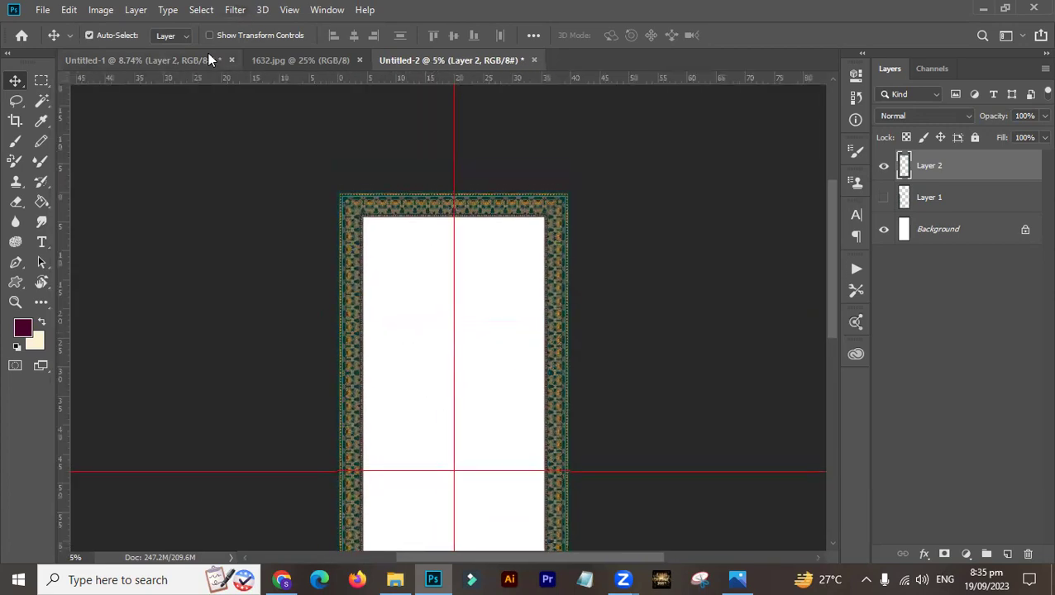
- Move the border strip in Untitled-1 fully inside the canvas, and view the whole 1632.jpg design
{"action": "left_click", "coordinate": [207, 60]}
{"action": "key", "text": "ctrl+minus"}
{"action": "key", "text": "ctrl+minus"}
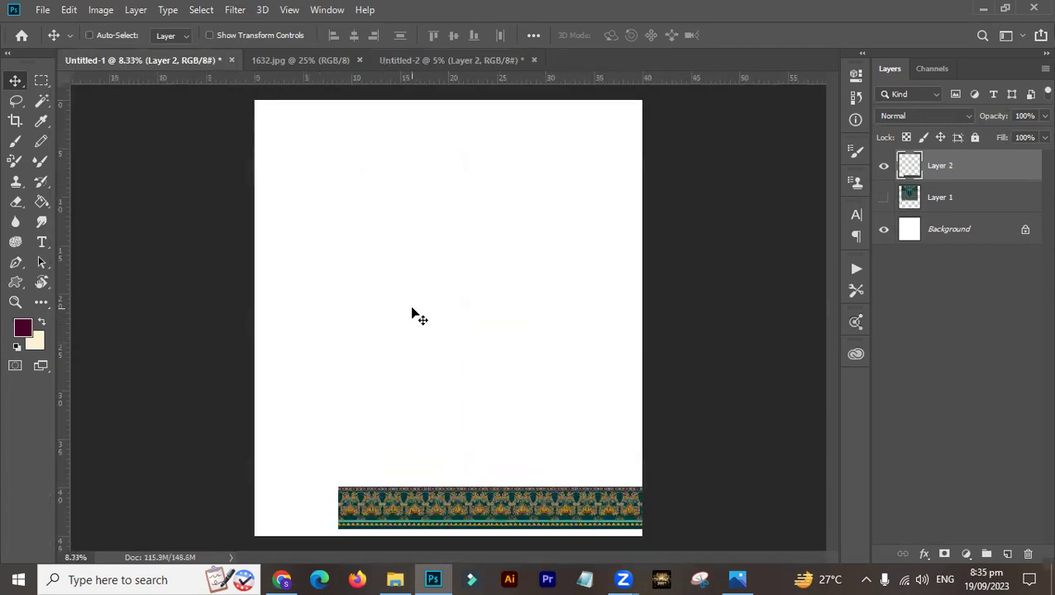
{"action": "mouse_move", "coordinate": [422, 453]}
{"action": "left_mouse_down"}
{"action": "mouse_move", "coordinate": [428, 431]}
{"action": "mouse_move", "coordinate": [413, 437]}
{"action": "left_mouse_up"}
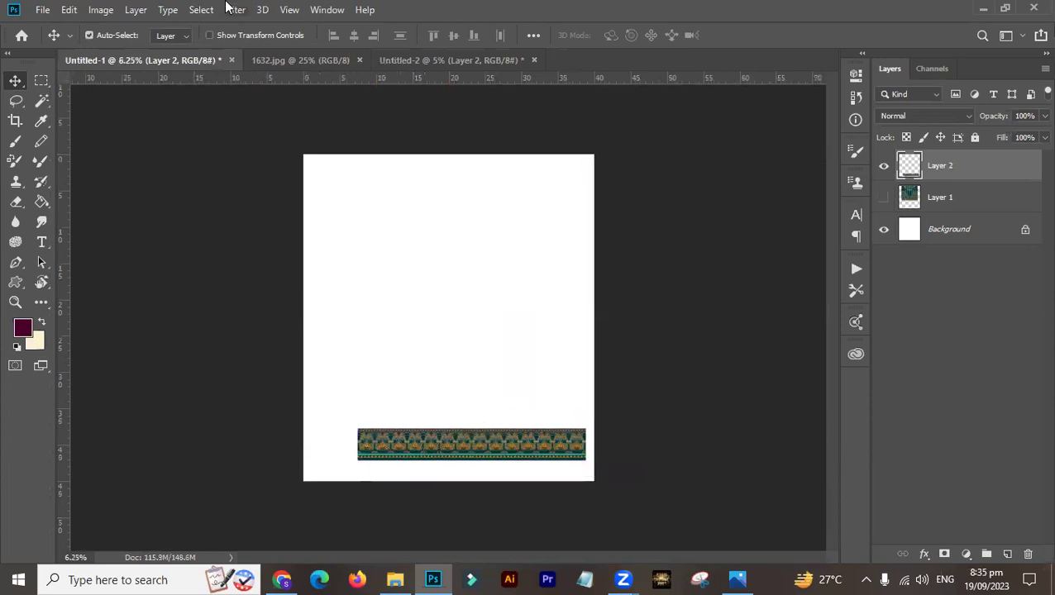
{"action": "left_click", "coordinate": [285, 62]}
{"action": "key", "text": "ctrl+0"}
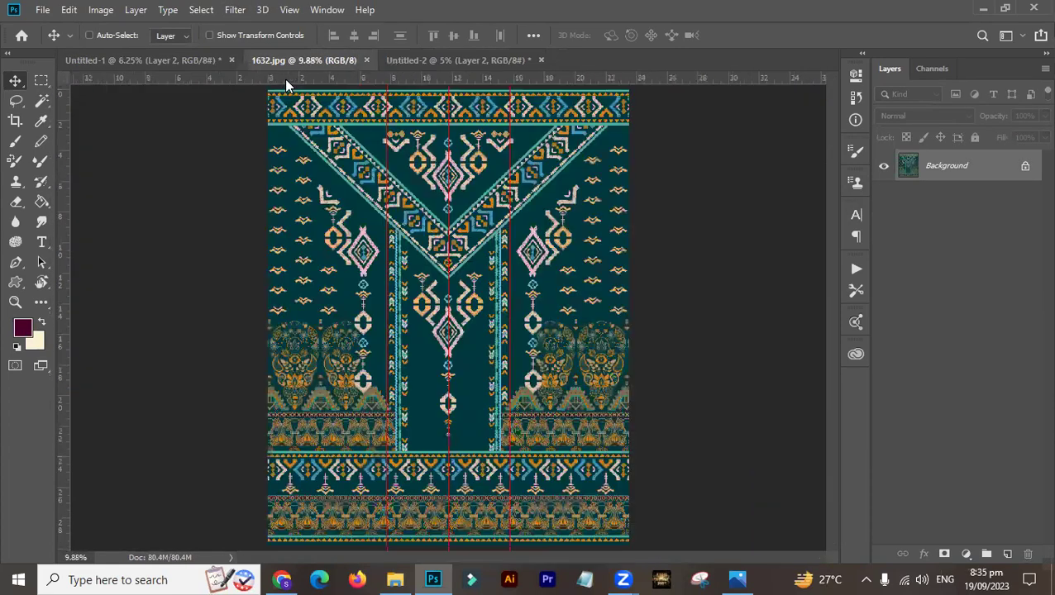
- Duplicate the border strip in Untitled-1 to the middle of the canvas and select the whole canvas
{"action": "left_click", "coordinate": [161, 65]}
{"action": "left_click_drag", "start_coordinate": [452, 447], "coordinate": [381, 315]}
{"action": "key", "text": "ctrl+a"}
{"action": "key", "text": "ctrl+t"}
{"action": "key", "text": "Return"}
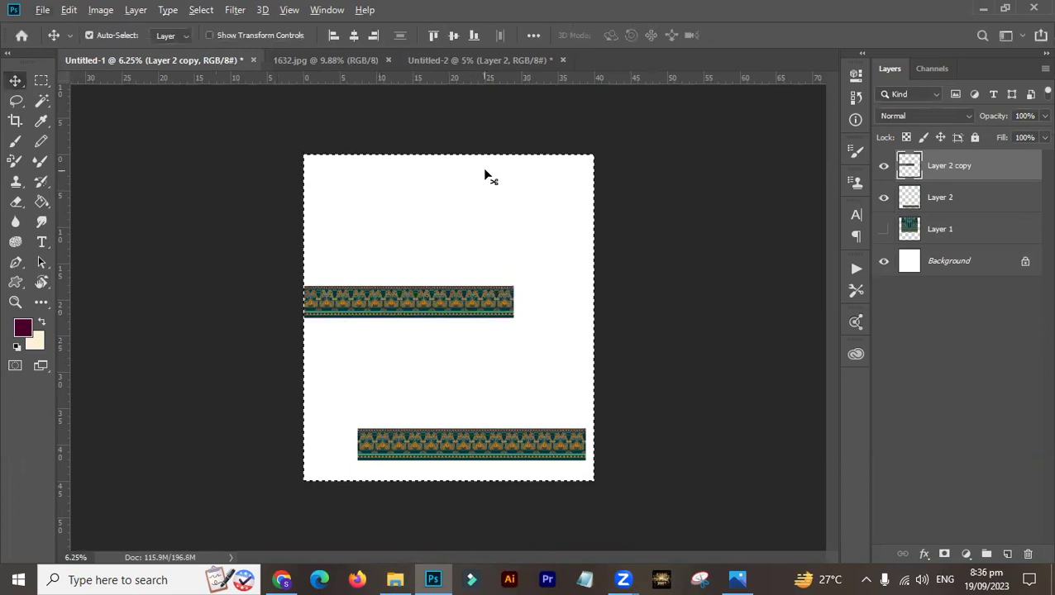
{"action": "left_click", "coordinate": [955, 195]}
{"action": "left_click", "coordinate": [949, 176]}
{"action": "key", "text": "ctrl+t"}
{"action": "key", "text": "Return"}
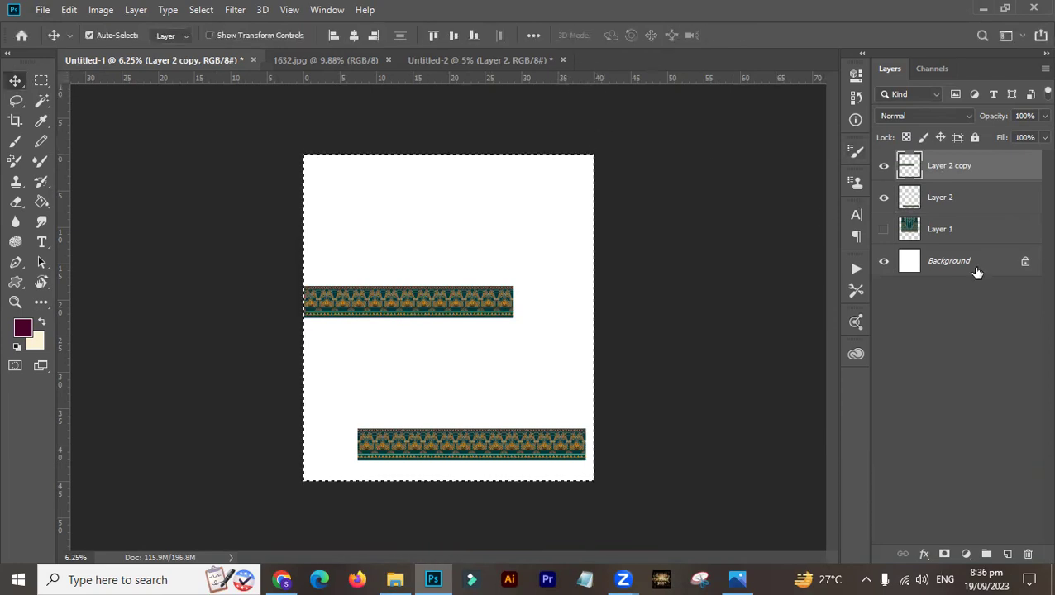
{"action": "left_click", "coordinate": [882, 229]}
{"action": "left_click", "coordinate": [980, 236]}
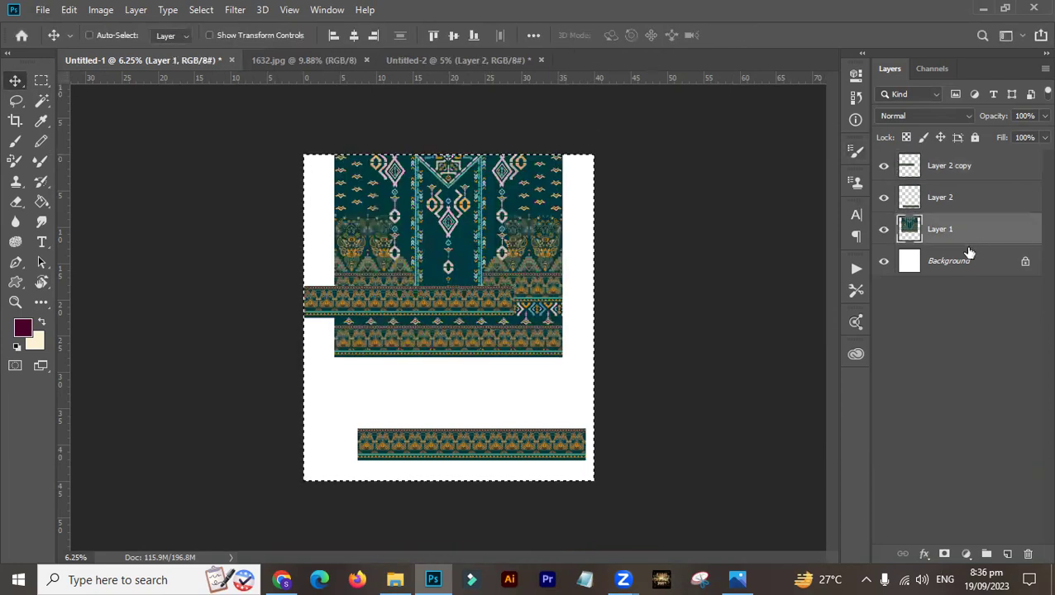
{"action": "key", "text": "ctrl+t"}
{"action": "key", "text": "Return"}
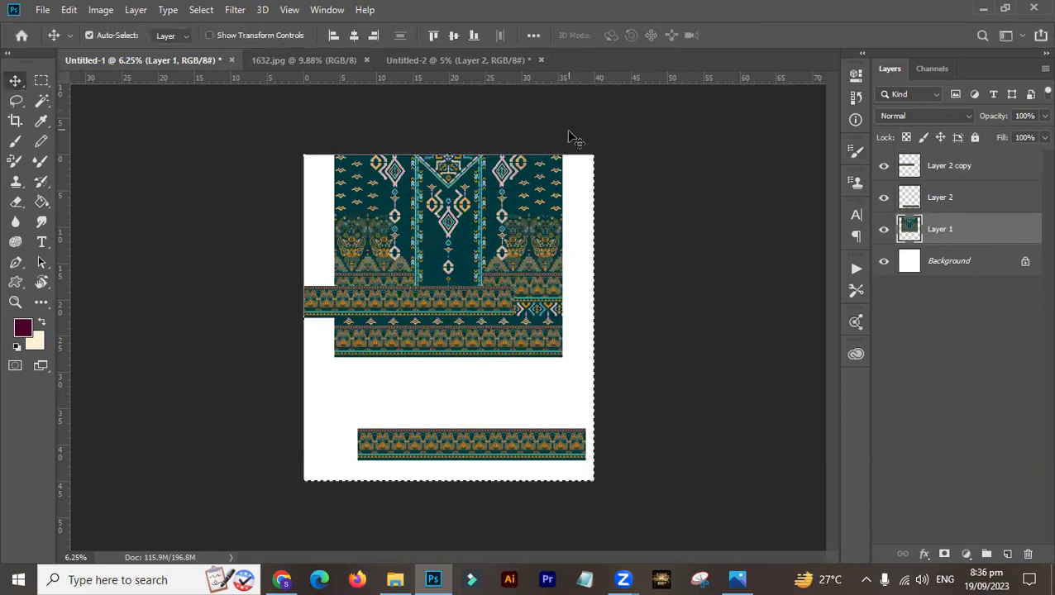
- Place a vertical guide at the canvas centre using the Background layer's transform bounds, and clear the selection
{"action": "left_click", "coordinate": [943, 266]}
{"action": "key", "text": "ctrl+t"}
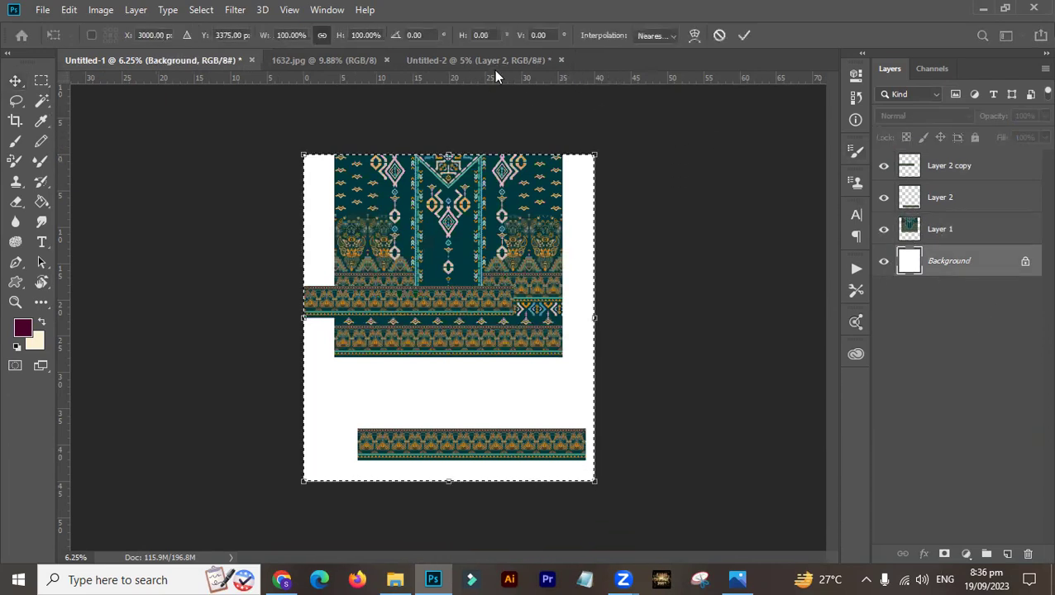
{"action": "key", "text": "Return"}
{"action": "left_click_drag", "start_coordinate": [656, 79], "coordinate": [449, 302]}
{"action": "key", "text": "alt"}
{"action": "key", "text": "ctrl+d"}
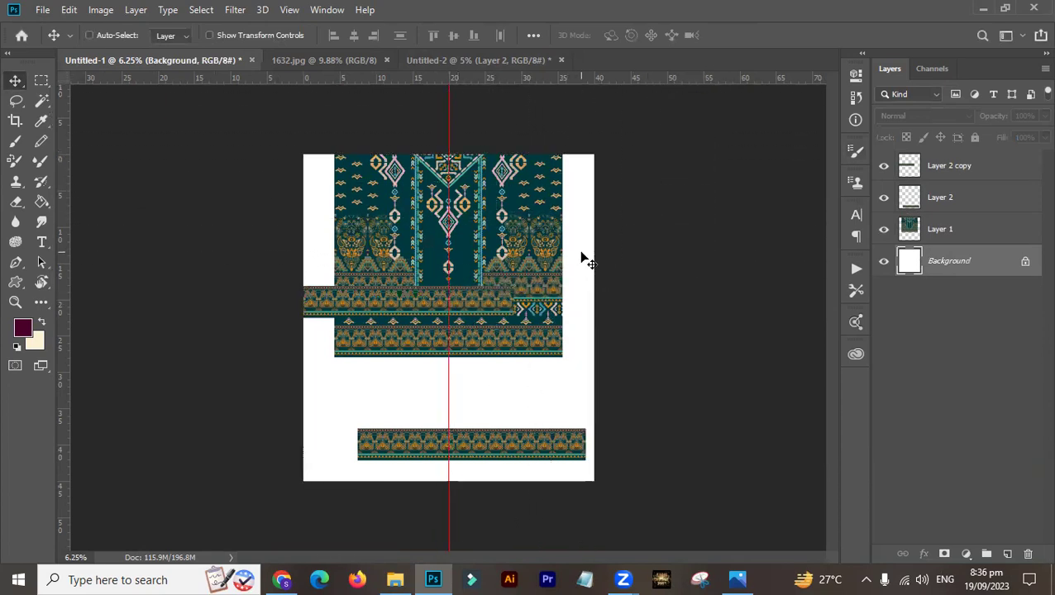
- Hide Layer 1, shift the strip copy down and to the right, and try rotating it clockwise by about 16°
{"action": "left_click_drag", "start_coordinate": [482, 302], "coordinate": [518, 346]}
{"action": "key", "text": "ctrl+t"}
{"action": "left_click_drag", "start_coordinate": [526, 251], "coordinate": [544, 279]}
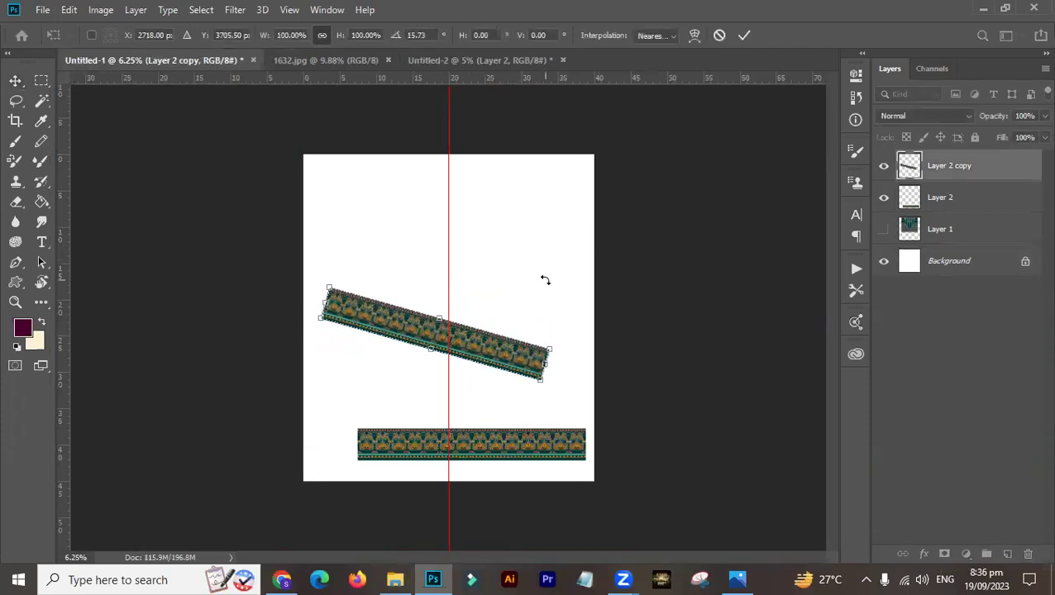
{"action": "key", "text": "Escape"}
- Lengthen the strip copy with a merged duplicate and rotate it steeply so it crosses the vertical centre guide
{"action": "left_click_drag", "start_coordinate": [388, 341], "coordinate": [389, 280]}
{"action": "key", "text": "ctrl+e"}
{"action": "key", "text": "ctrl+r"}
{"action": "key", "text": "ctrl+t"}
{"action": "left_click_drag", "start_coordinate": [471, 205], "coordinate": [522, 352]}
{"action": "left_click_drag", "start_coordinate": [448, 387], "coordinate": [439, 333]}
{"action": "key", "text": "Return"}
- Remove the part of the slanted strip beyond the centre guide and mirror the remaining half horizontally to form a V neckline
{"action": "key", "text": "m"}
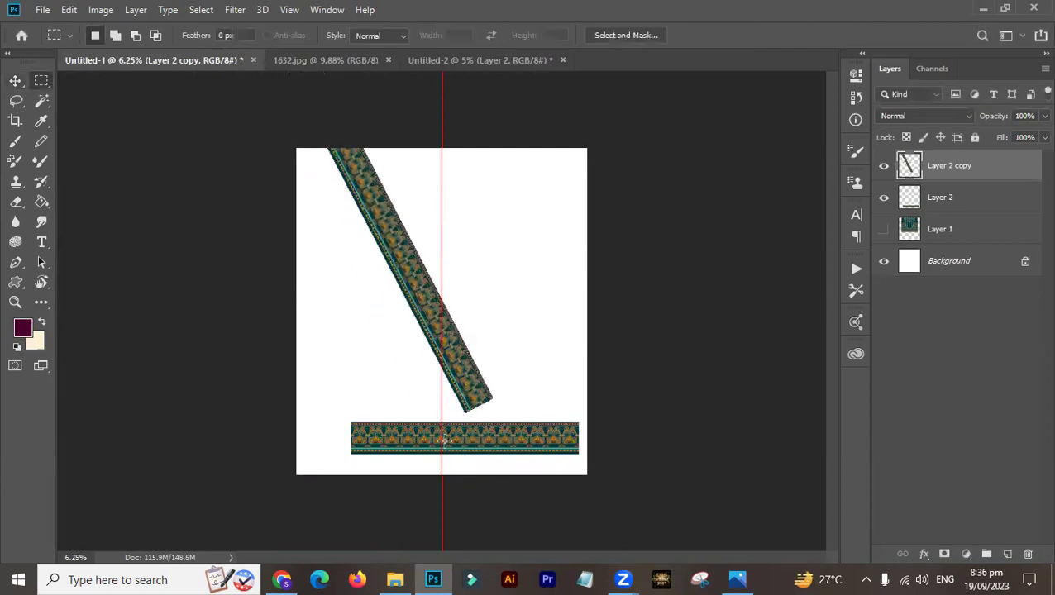
{"action": "left_click_drag", "start_coordinate": [444, 441], "coordinate": [537, 213]}
{"action": "key", "text": "ctrl+x"}
{"action": "key", "text": "ctrl+a"}
{"action": "key", "text": "alt+e"}
{"action": "key", "text": "alt+a"}
{"action": "key", "text": "alt+h"}
{"action": "key", "text": "ctrl+d"}
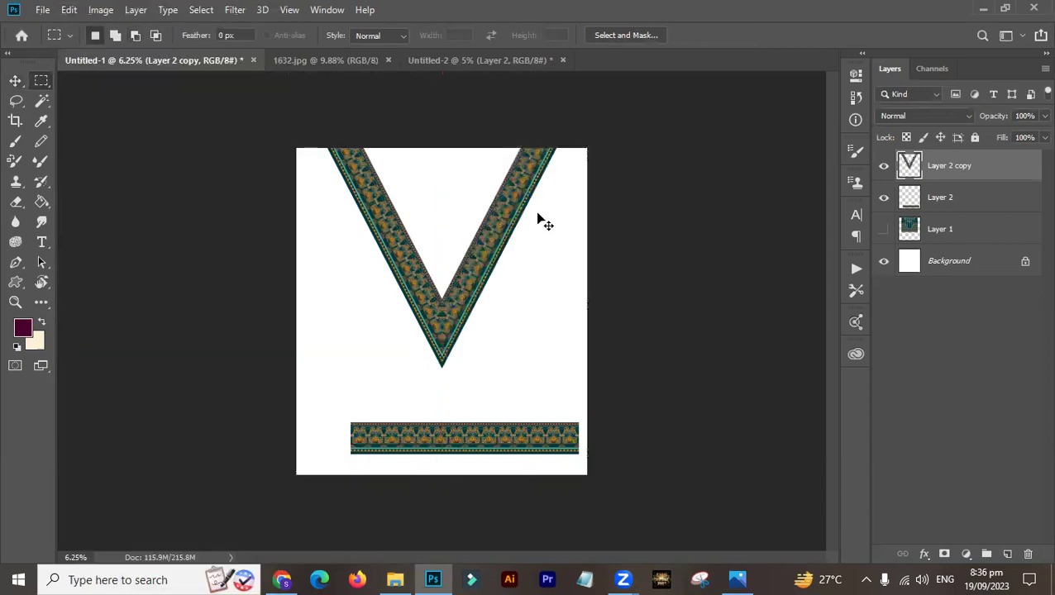
- View the V neckline in 1632.jpg for comparison, return to Untitled-1, and delete the V-shaped border
{"action": "left_click", "coordinate": [312, 59]}
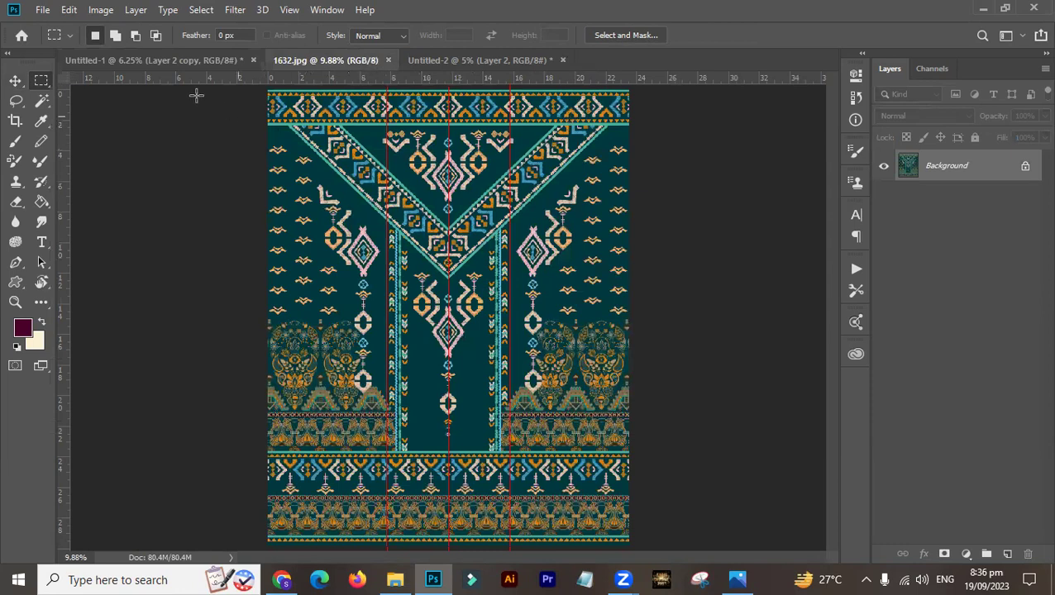
{"action": "left_click", "coordinate": [186, 60]}
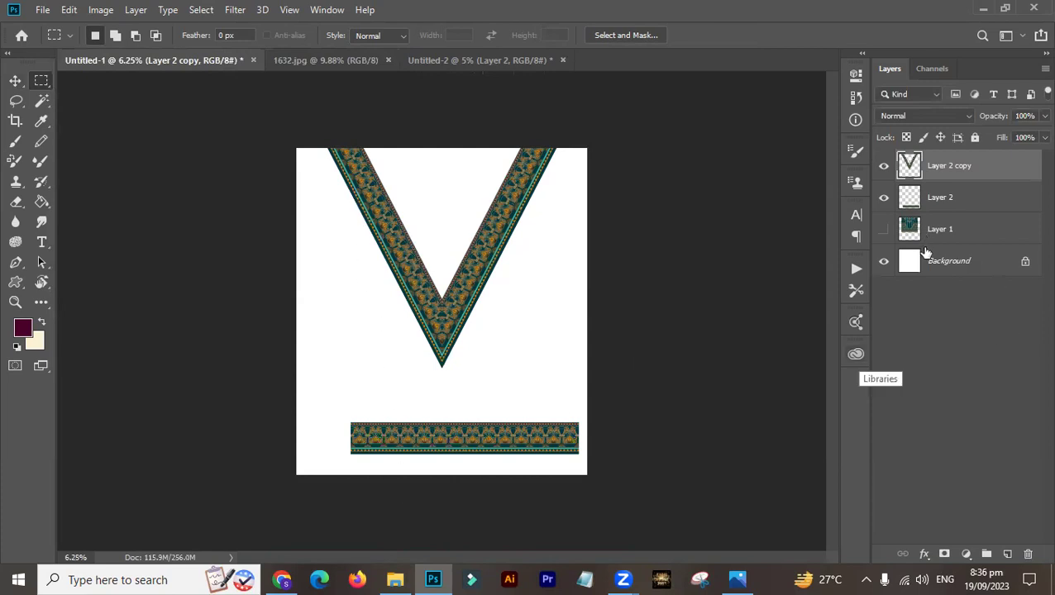
{"action": "key", "text": "Delete"}
- Extend the remaining border strip to the canvas's right edge with a merged duplicate and move it down to the bottom edge
{"action": "key", "text": "v"}
{"action": "left_click_drag", "start_coordinate": [506, 450], "coordinate": [661, 449]}
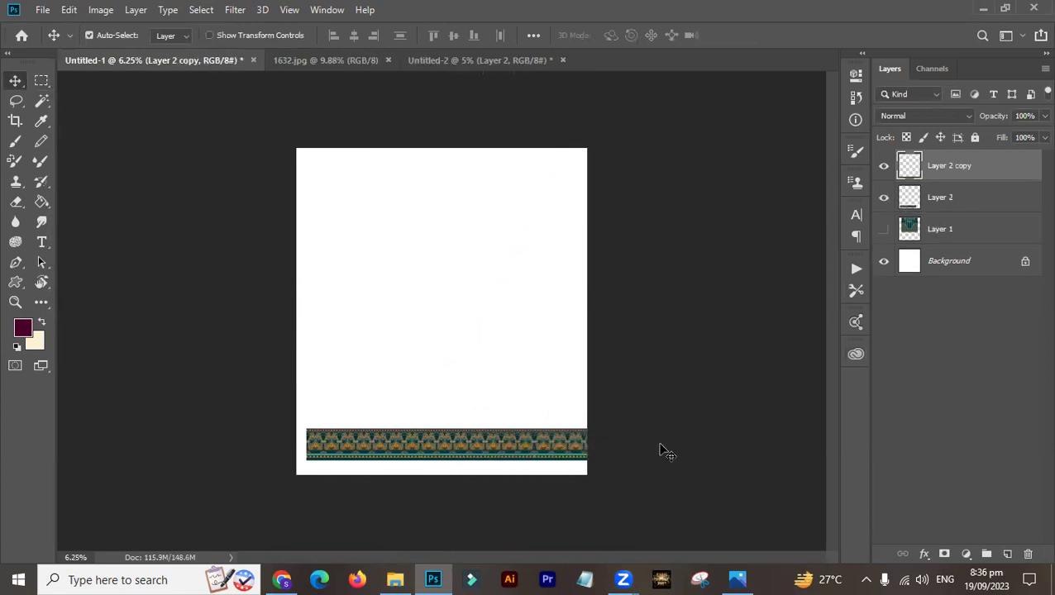
{"action": "key", "text": "Delete"}
{"action": "left_click_drag", "start_coordinate": [527, 458], "coordinate": [537, 503]}
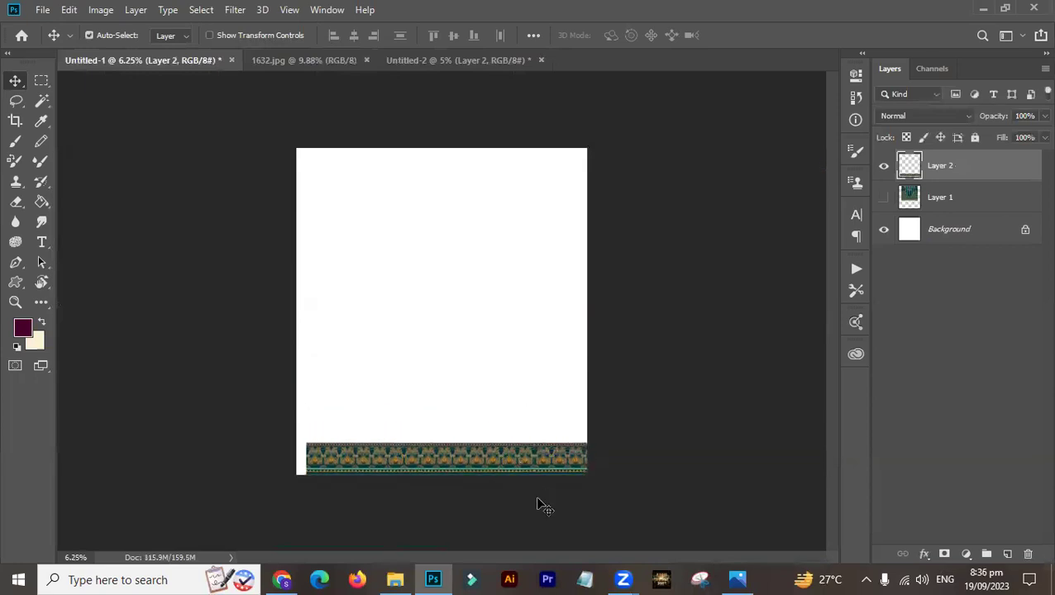
- Switch to File Explorer, look through the class folder's sample border designs, and preview 1511.jpg
{"action": "left_click", "coordinate": [405, 578]}
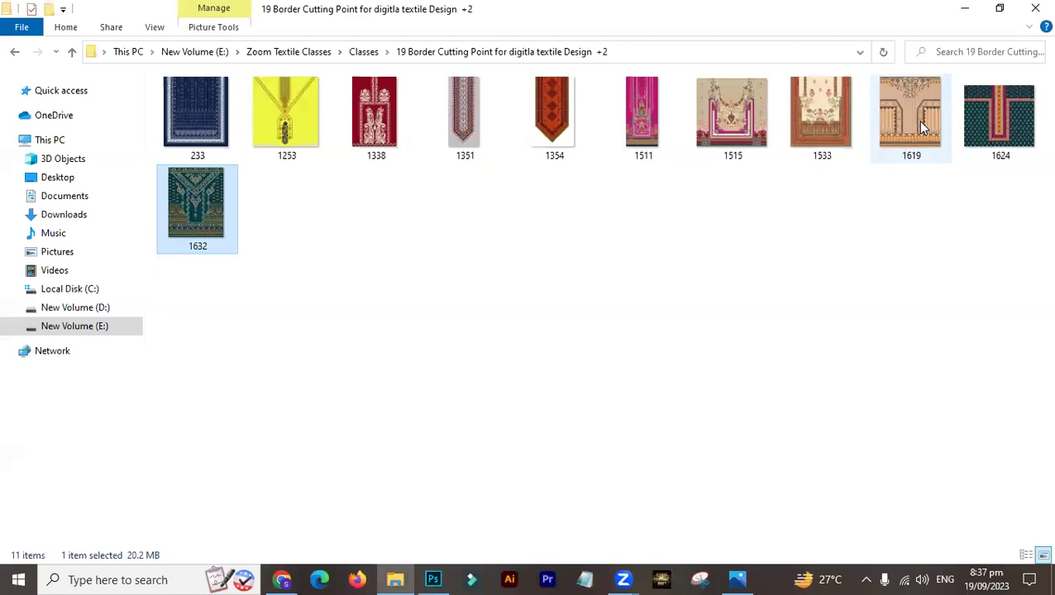
{"action": "left_click_drag", "start_coordinate": [913, 114], "coordinate": [908, 206]}
{"action": "left_click", "coordinate": [196, 116]}
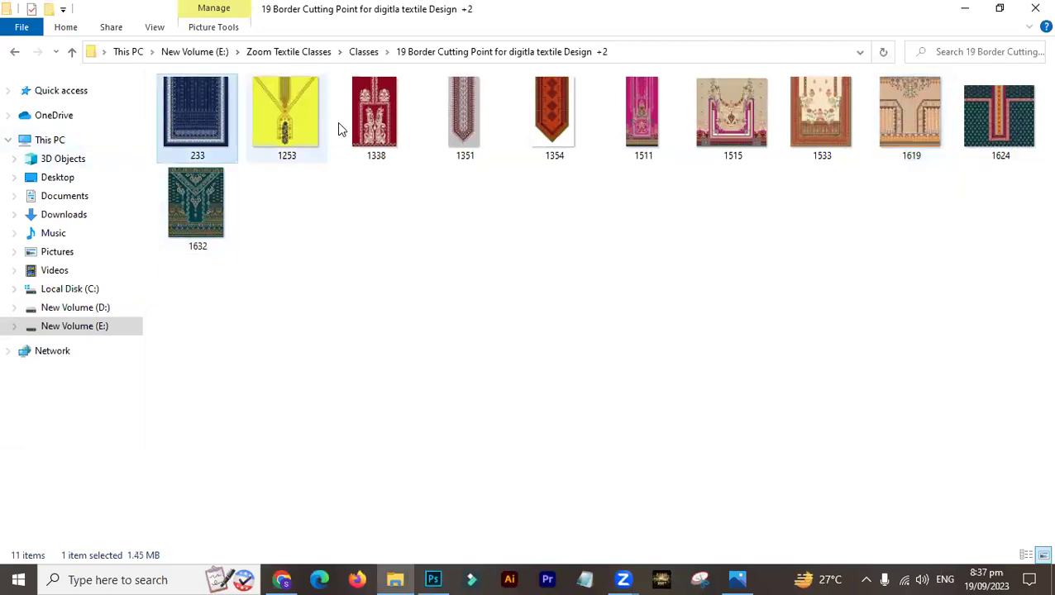
{"action": "left_click", "coordinate": [377, 143]}
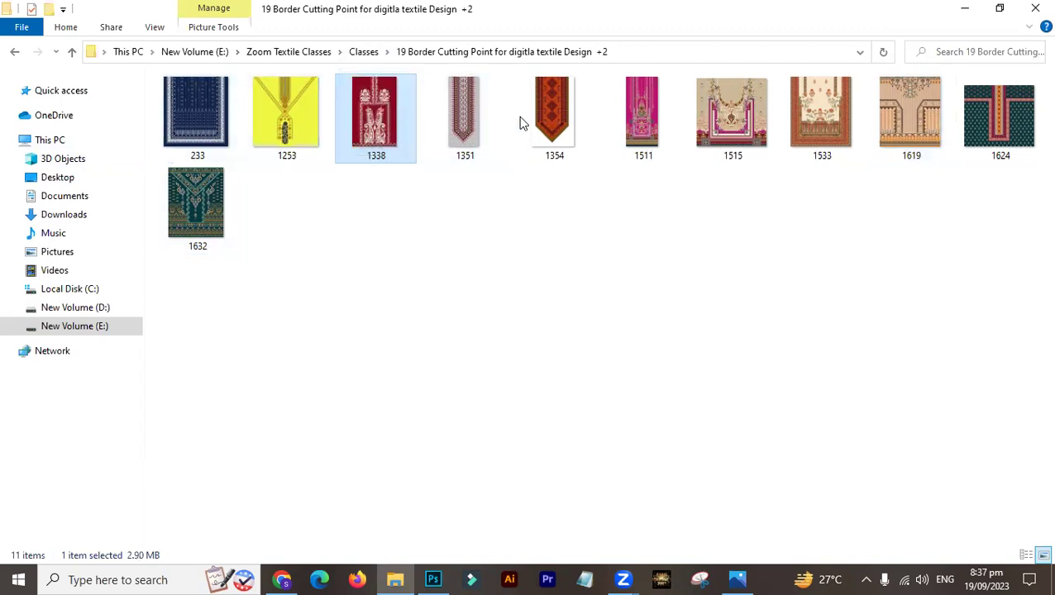
{"action": "left_click", "coordinate": [583, 124]}
{"action": "left_click", "coordinate": [463, 156]}
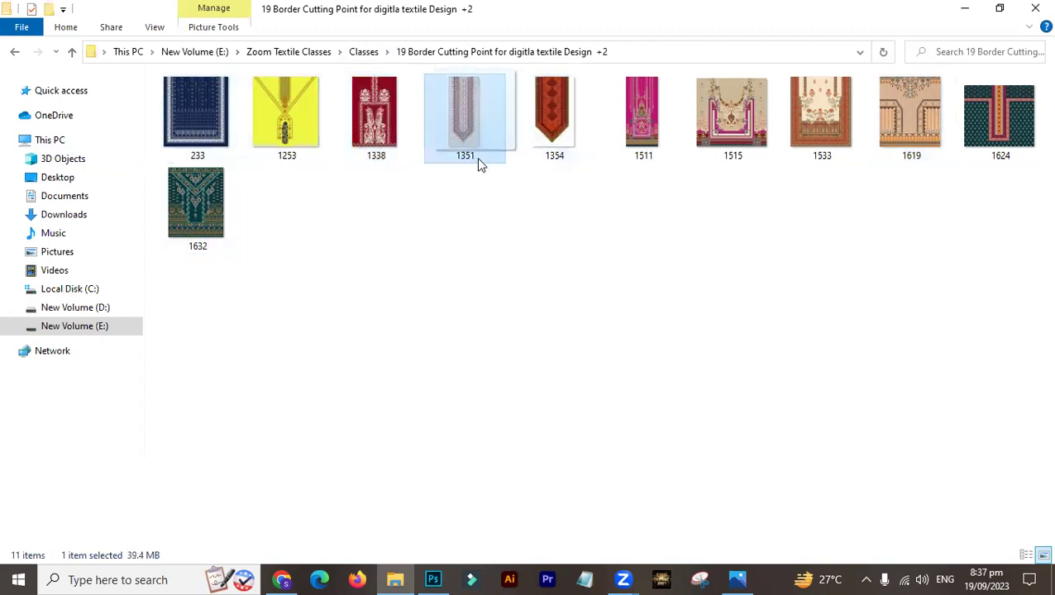
{"action": "double_click", "coordinate": [638, 128]}
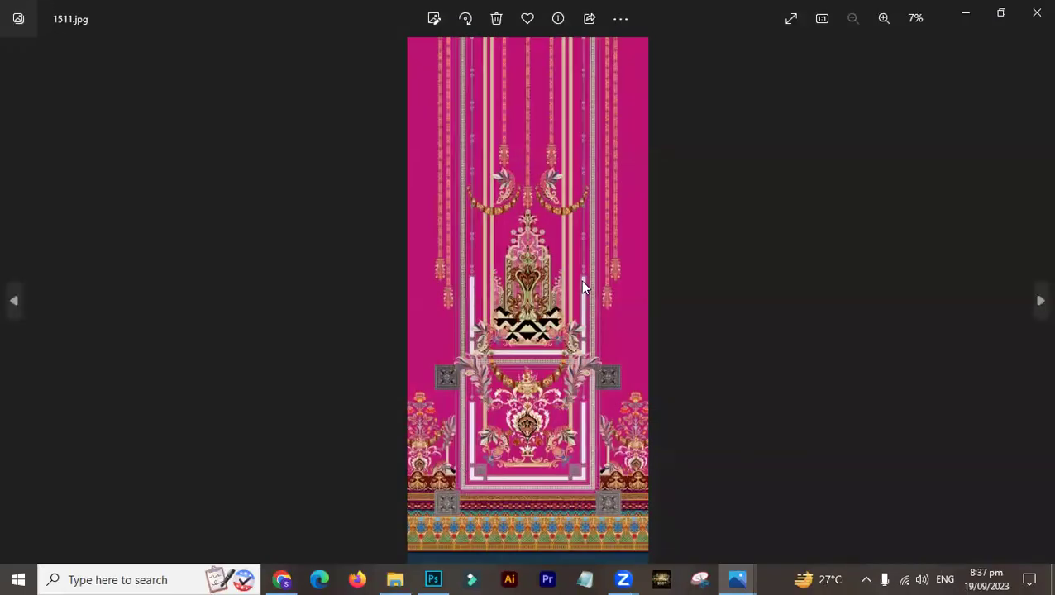
{"action": "left_click", "coordinate": [1036, 12]}
- Open the sample design 1619.jpg from the class folder in Photoshop
{"action": "left_click_drag", "start_coordinate": [907, 116], "coordinate": [991, 278]}
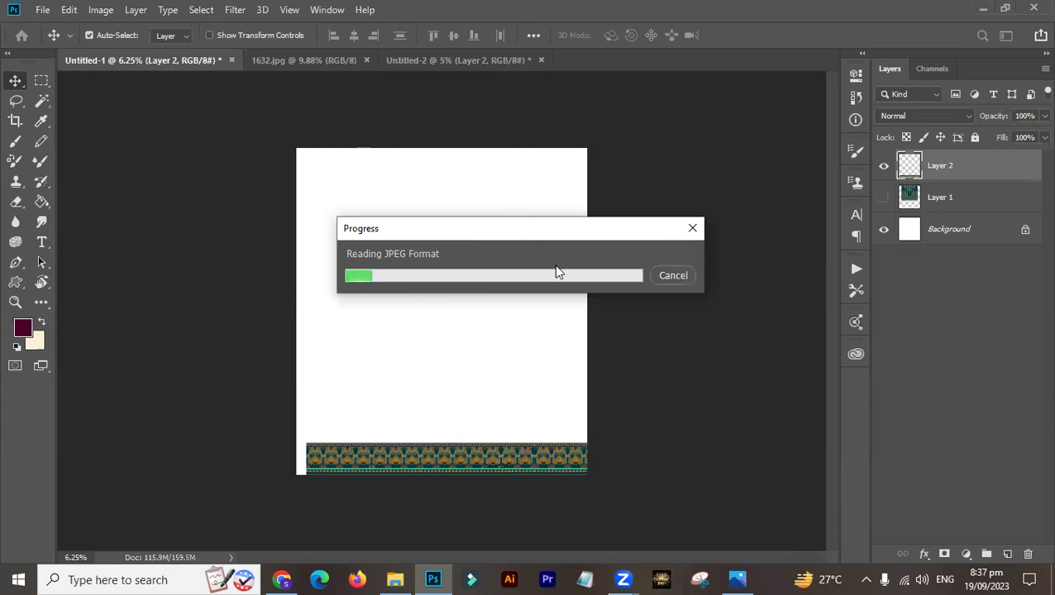
{"action": "key", "text": "alt+Tab"}
{"action": "left_click_drag", "start_coordinate": [910, 116], "coordinate": [988, 264]}
{"action": "key", "text": "alt+Tab"}
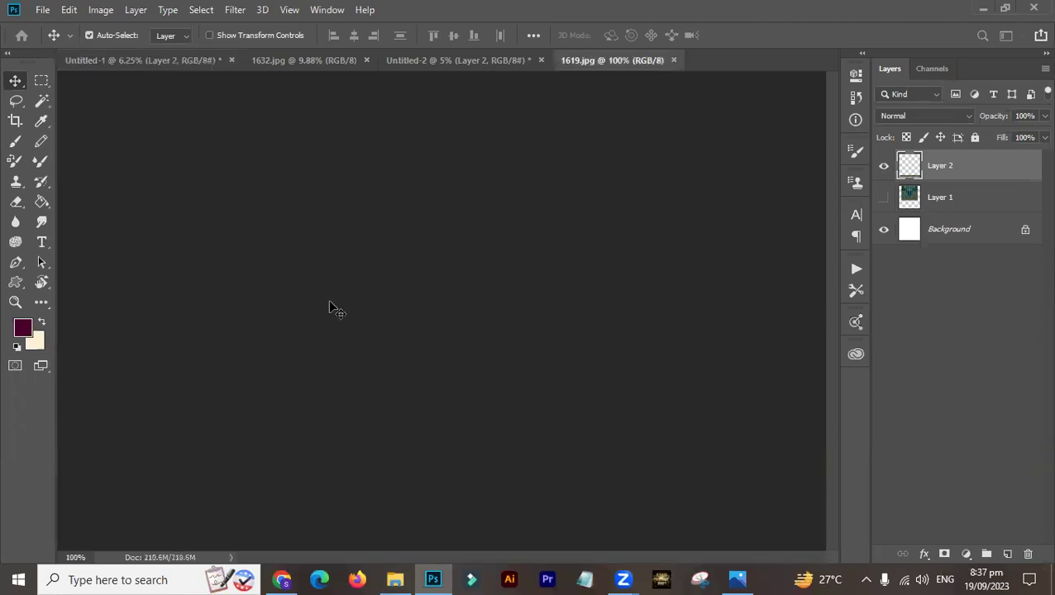
- In Untitled-1, duplicate the border strip above the original, scale the copy to about 65.5%, and move it down and left
{"action": "left_click", "coordinate": [146, 65]}
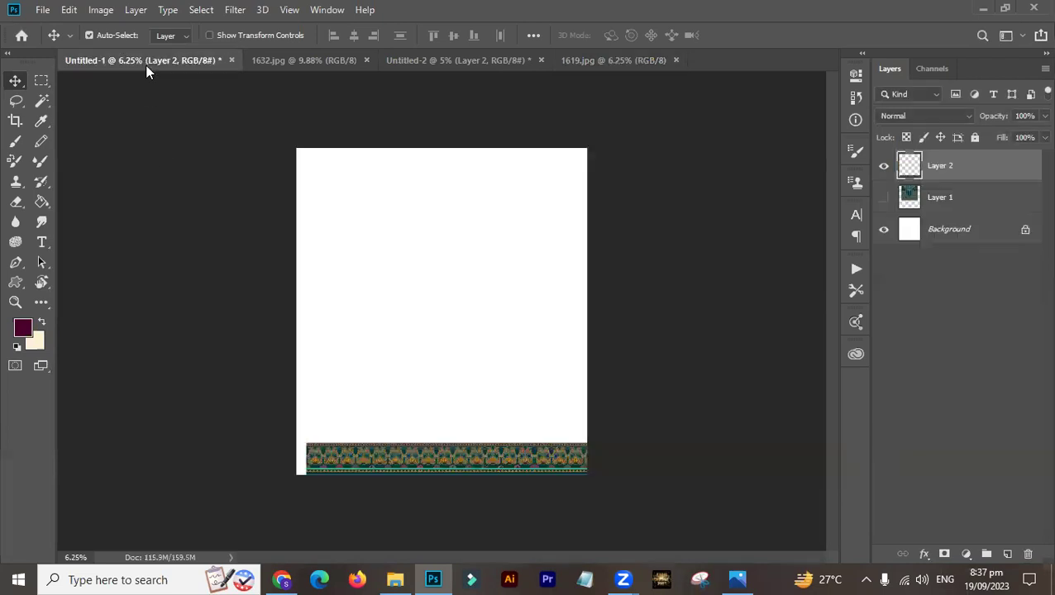
{"action": "left_click_drag", "start_coordinate": [487, 454], "coordinate": [462, 321]}
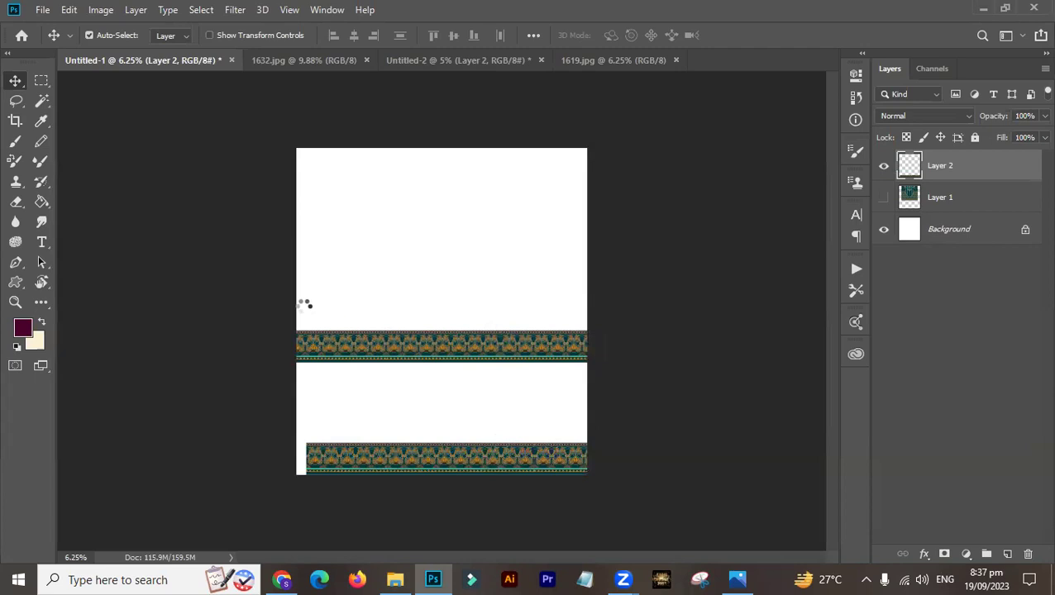
{"action": "key", "text": "ctrl+alt+t"}
{"action": "left_click_drag", "start_coordinate": [269, 330], "coordinate": [348, 352]}
{"action": "key", "text": "Return"}
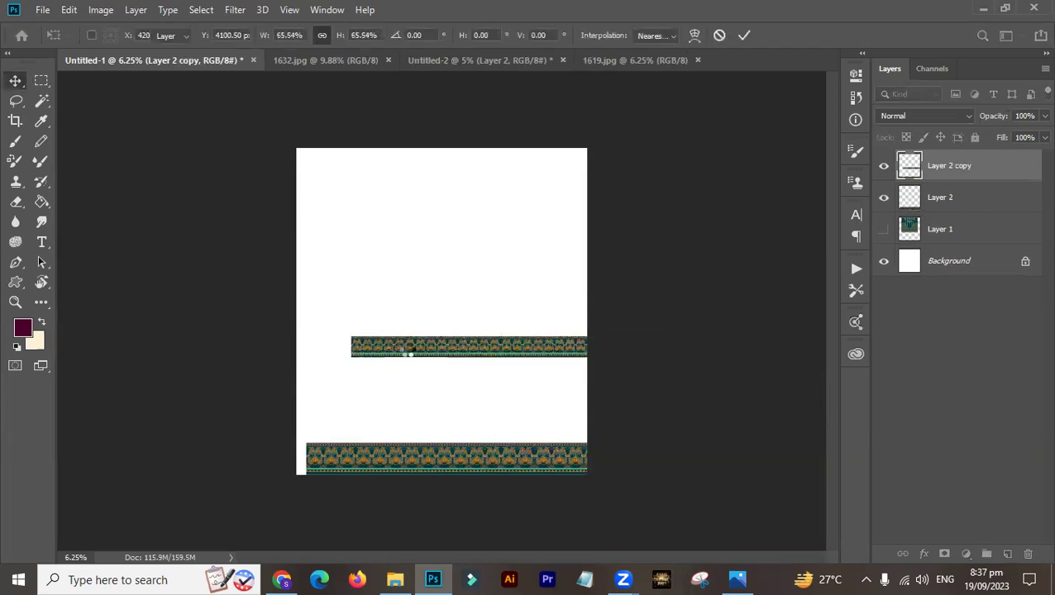
{"action": "left_click_drag", "start_coordinate": [403, 347], "coordinate": [376, 377]}
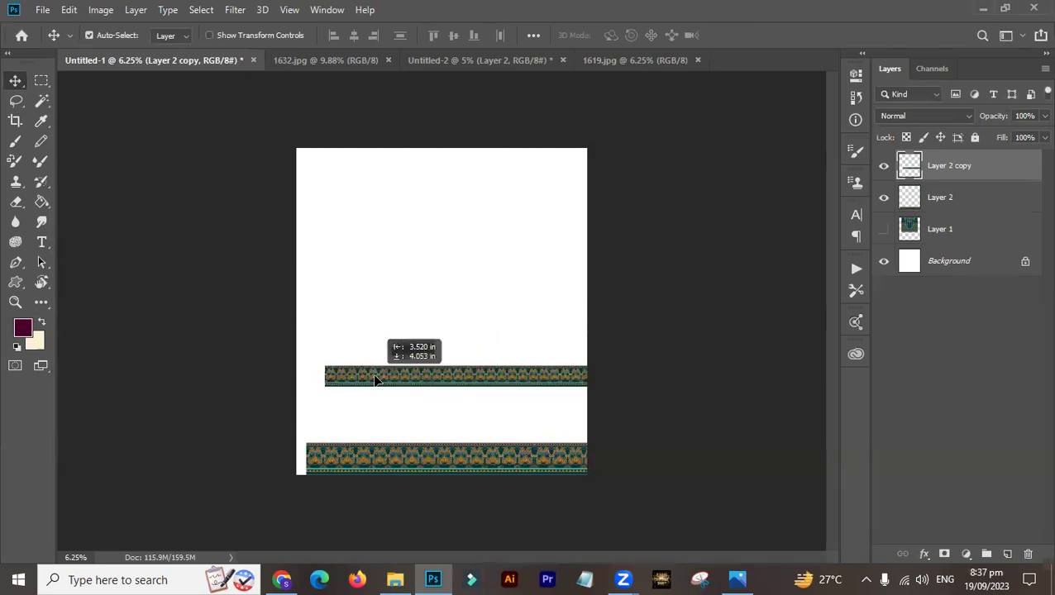
{"action": "key", "text": "ctrl+t"}
{"action": "left_click_drag", "start_coordinate": [643, 397], "coordinate": [647, 366]}
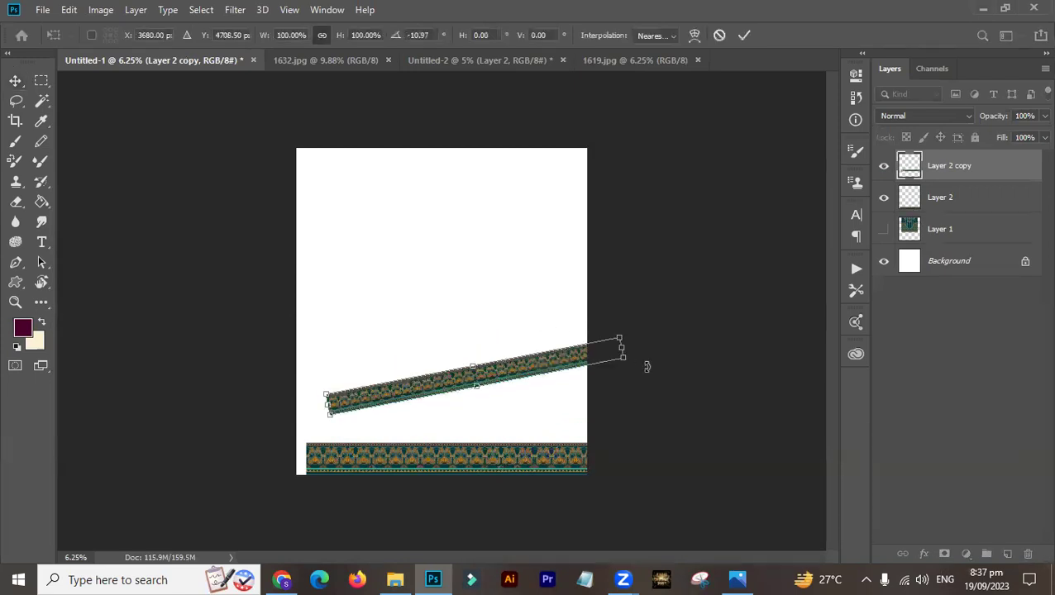
{"action": "left_click_drag", "start_coordinate": [541, 311], "coordinate": [463, 289]}
{"action": "key", "text": "Escape"}
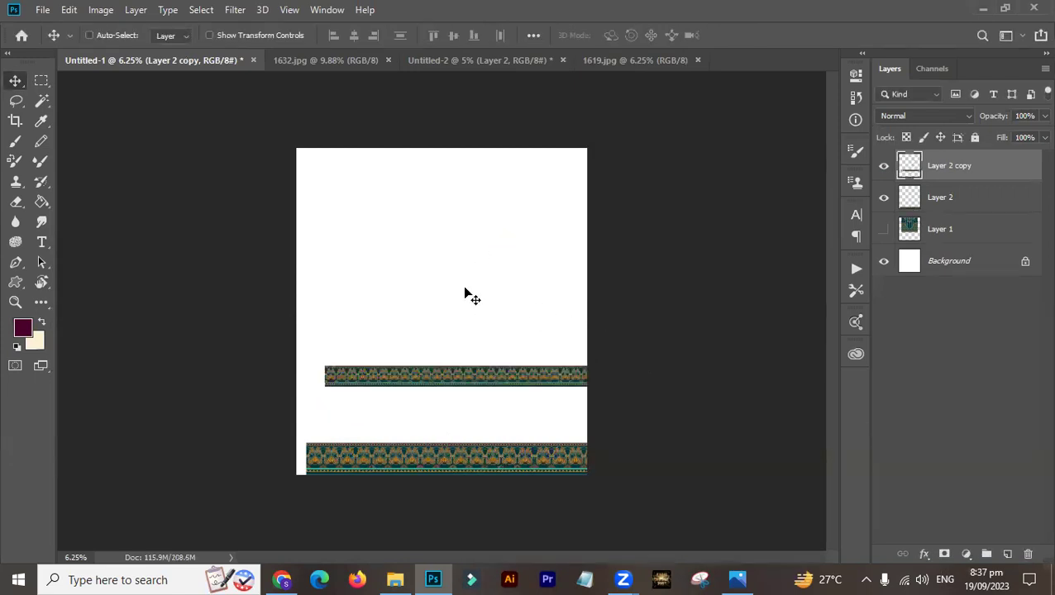
- Rotate the narrow border strip by -90° and move it to the upper canvas, left of the centre guide
{"action": "key", "text": "ctrl+t"}
{"action": "left_click_drag", "start_coordinate": [594, 333], "coordinate": [419, 266]}
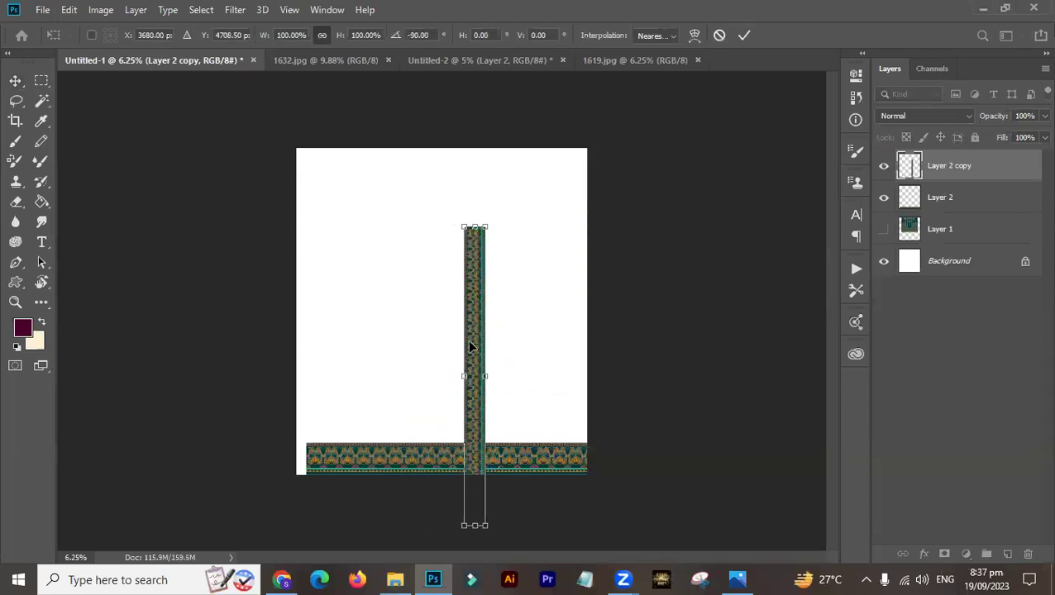
{"action": "key", "text": "Return"}
{"action": "left_click_drag", "start_coordinate": [471, 393], "coordinate": [408, 178]}
- Scale down the vertical border strip proportionally and position it at the top of the canvas, left of the centre guide
{"action": "key", "text": "ctrl+plus"}
{"action": "key", "text": "ctrl+plus"}
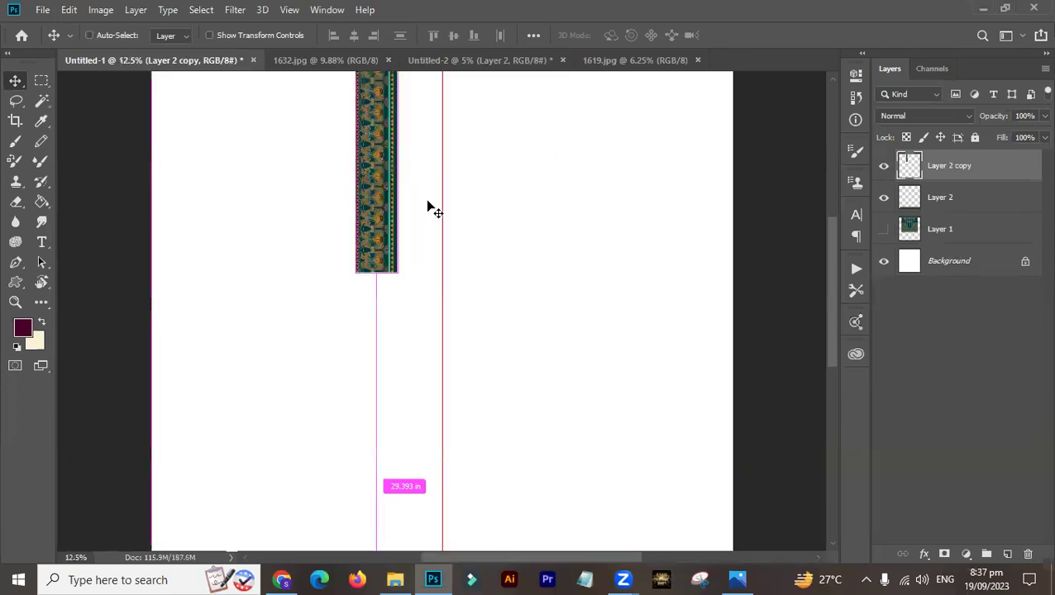
{"action": "left_click_drag", "start_coordinate": [395, 235], "coordinate": [398, 272]}
{"action": "key", "text": "ctrl+t"}
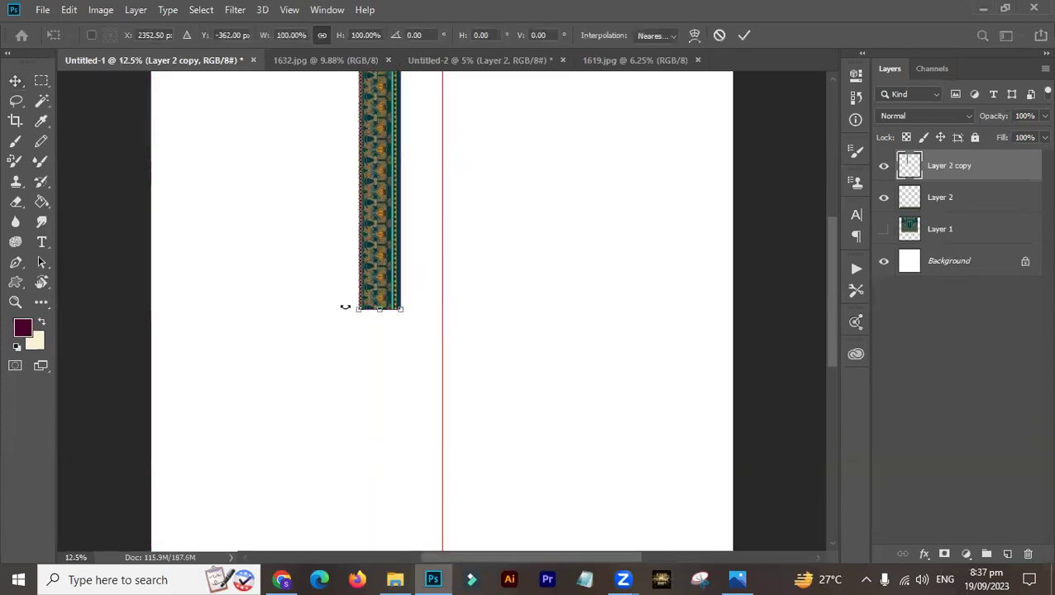
{"action": "left_click_drag", "start_coordinate": [354, 313], "coordinate": [395, 236]}
{"action": "key", "text": "Return"}
{"action": "left_click_drag", "start_coordinate": [384, 195], "coordinate": [367, 223]}
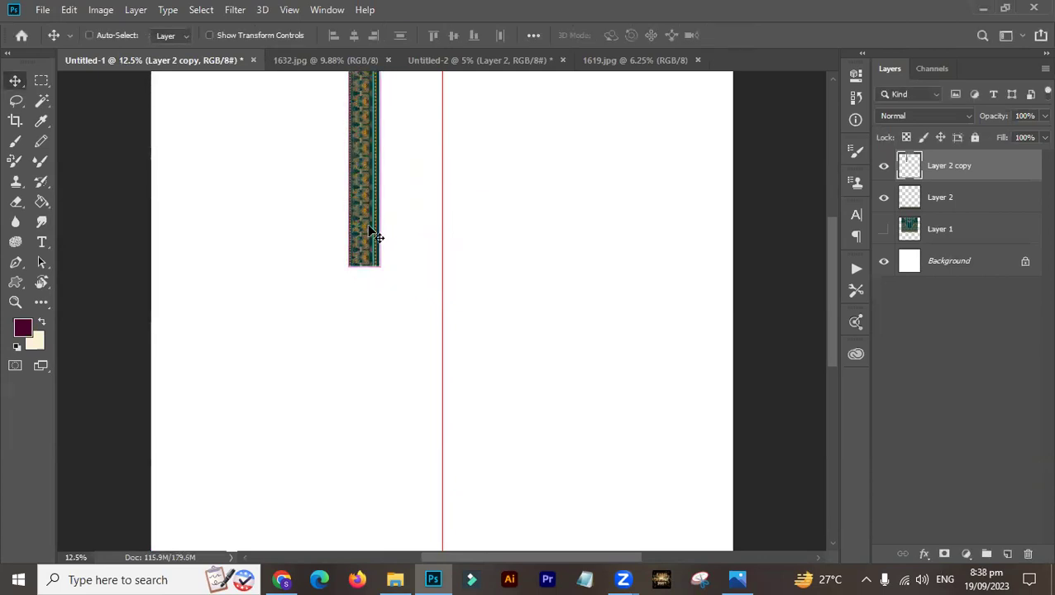
- Duplicate the vertical strip below the original and rotate the copy by 36.46° so it slants down to the left canvas edge
{"action": "key", "text": "ctrl+minus"}
{"action": "scroll", "coordinate": [406, 182], "scroll_direction": "up", "scroll_amount": 2}
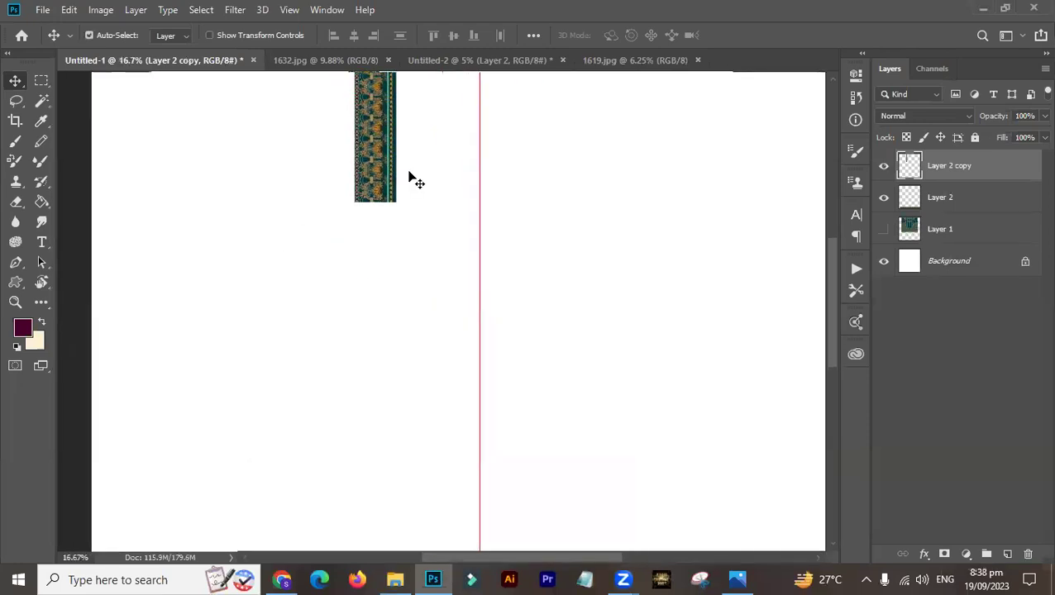
{"action": "scroll", "coordinate": [410, 176], "scroll_direction": "down", "scroll_amount": 2}
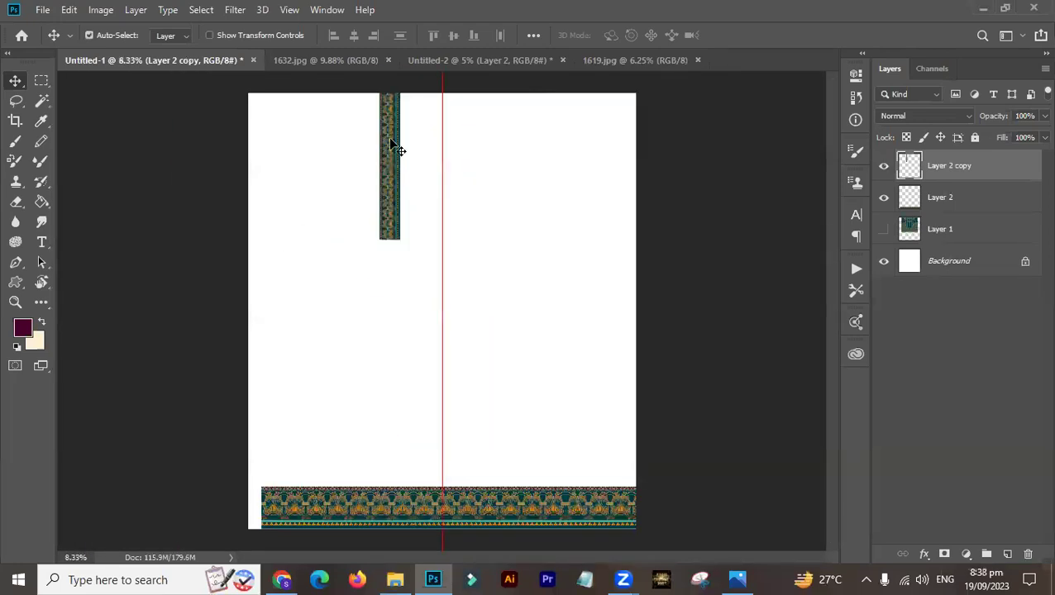
{"action": "left_click_drag", "start_coordinate": [386, 126], "coordinate": [366, 377]}
{"action": "key", "text": "ctrl+t"}
{"action": "left_click_drag", "start_coordinate": [424, 242], "coordinate": [366, 256]}
{"action": "key", "text": "Return"}
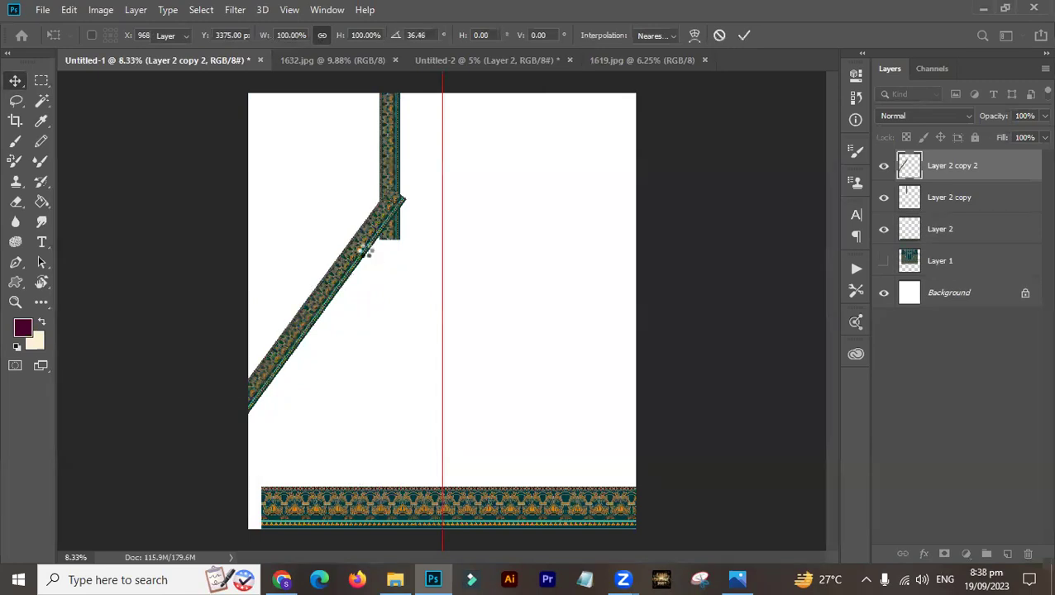
- Shift the slanted strip slightly so its upper end overlaps the vertical strip and their outlines meet at the bend
{"action": "left_click_drag", "start_coordinate": [355, 180], "coordinate": [411, 244]}
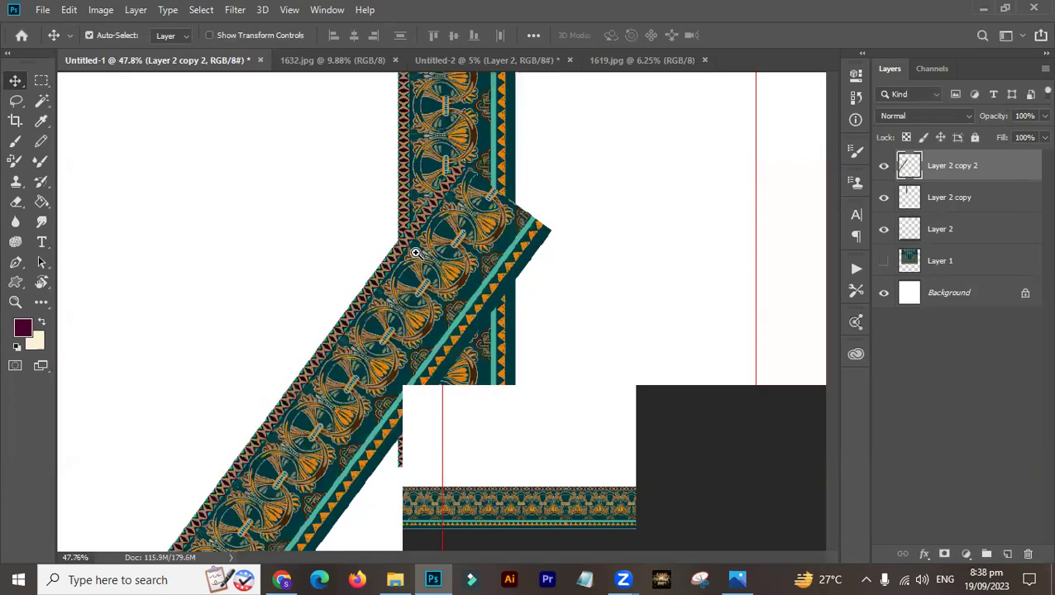
{"action": "mouse_move", "coordinate": [453, 309]}
{"action": "left_mouse_down"}
{"action": "mouse_move", "coordinate": [467, 330]}
{"action": "mouse_move", "coordinate": [468, 294]}
{"action": "mouse_move", "coordinate": [467, 309]}
{"action": "left_mouse_up"}
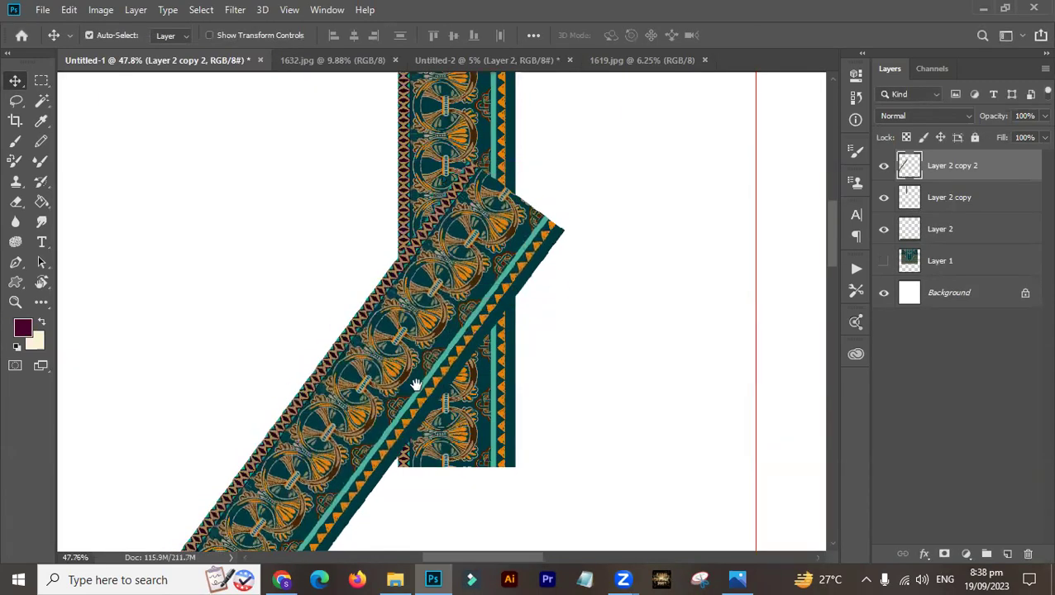
{"action": "left_click_drag", "start_coordinate": [414, 381], "coordinate": [415, 299]}
{"action": "left_click_drag", "start_coordinate": [416, 256], "coordinate": [421, 319]}
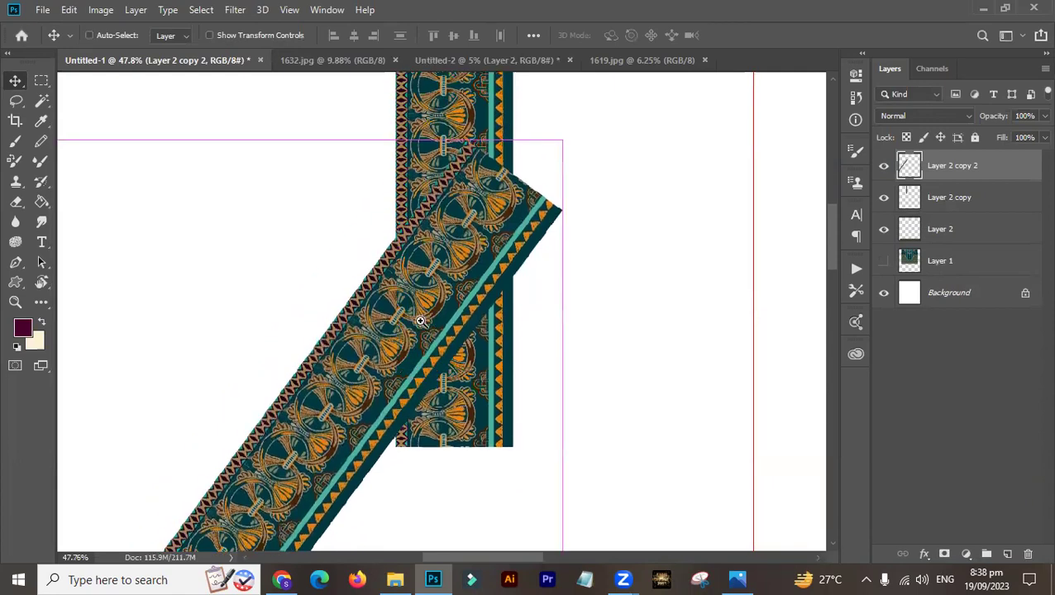
{"action": "key", "text": "ctrl+plus"}
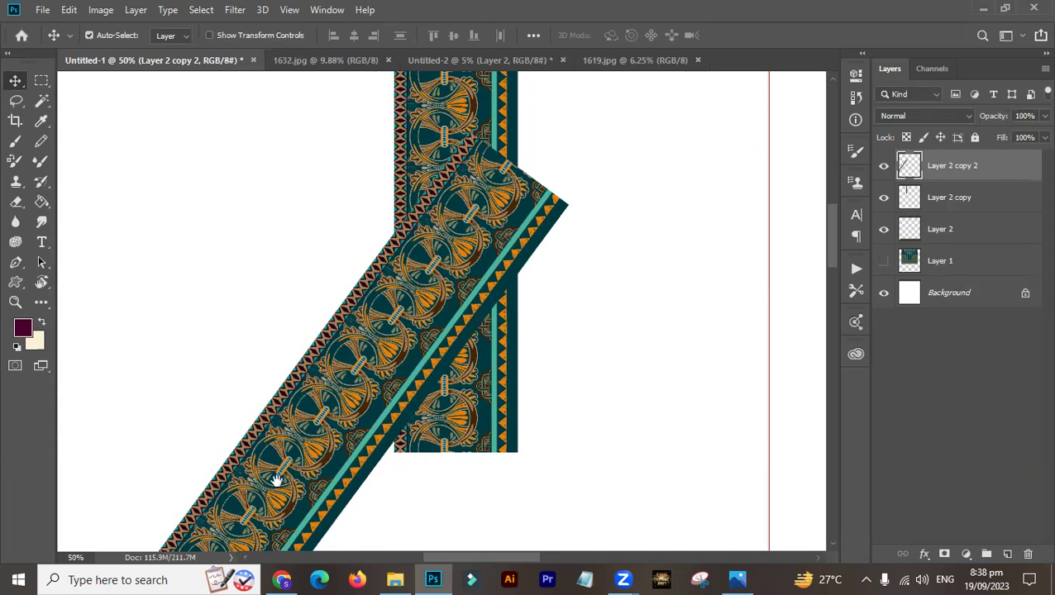
{"action": "left_click_drag", "start_coordinate": [397, 319], "coordinate": [420, 271]}
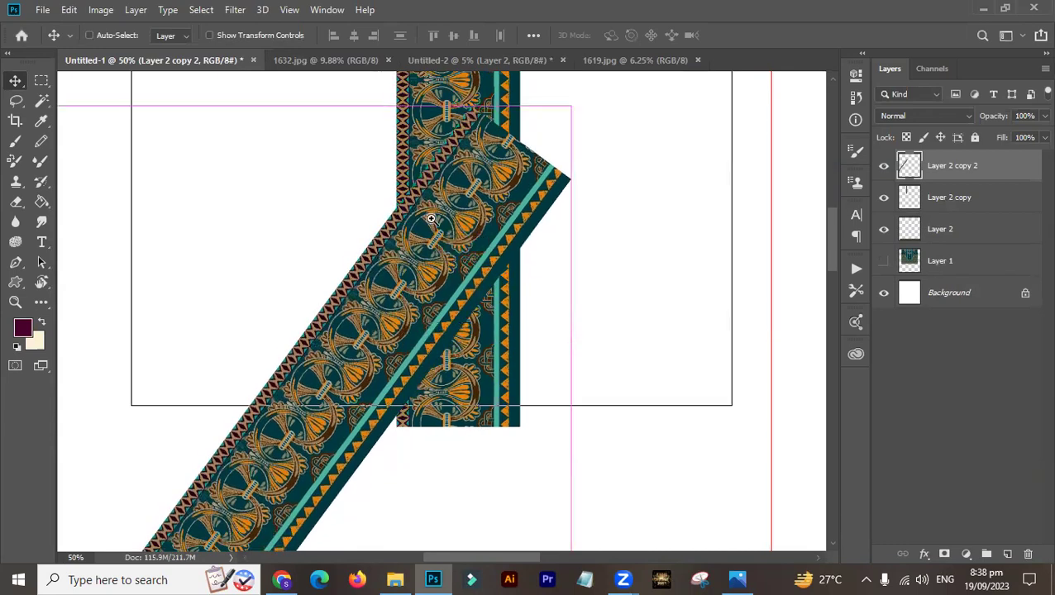
{"action": "key", "text": "ctrl+plus"}
{"action": "scroll", "coordinate": [417, 273], "scroll_direction": "down", "scroll_amount": 2}
{"action": "left_click_drag", "start_coordinate": [426, 217], "coordinate": [452, 318]}
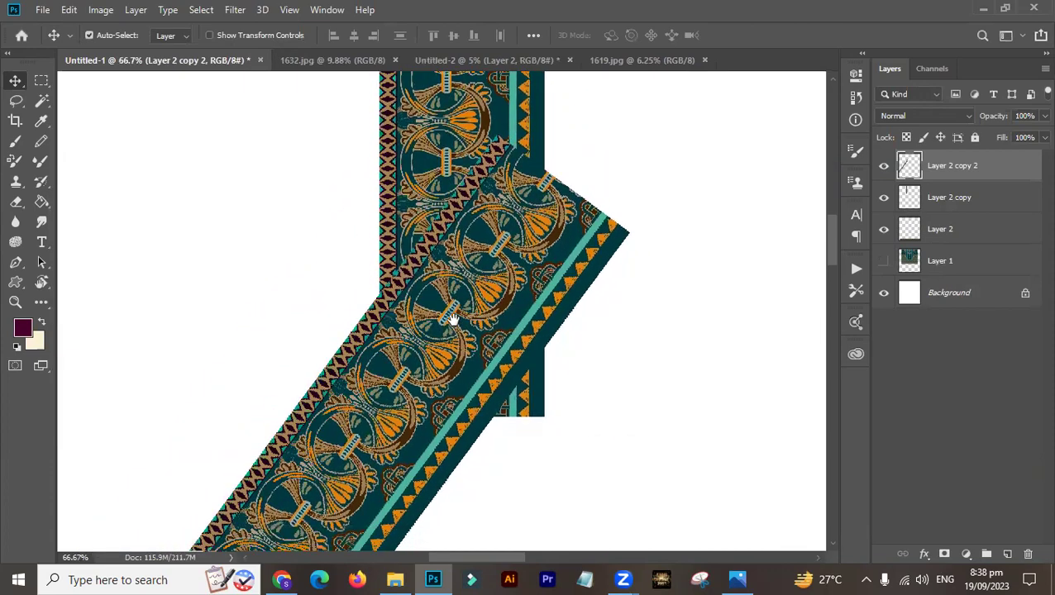
{"action": "key", "text": "ctrl+0"}
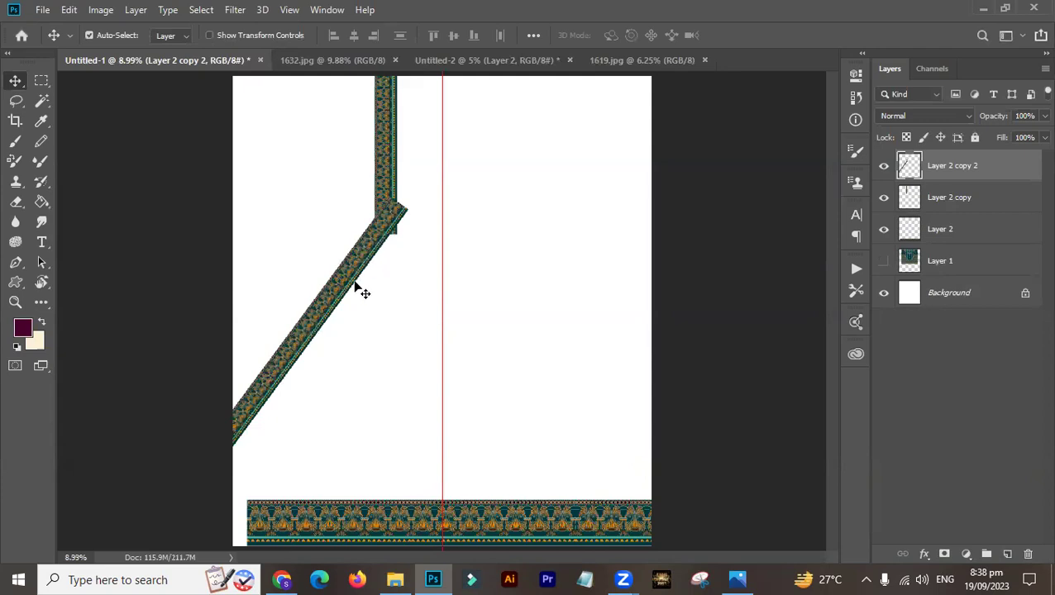
- Try a cutting path across the overlap with the Pen tool, running from the right-hand crossing point to the left-hand one
{"action": "mouse_move", "coordinate": [356, 192]}
{"action": "left_mouse_down"}
{"action": "mouse_move", "coordinate": [426, 238]}
{"action": "mouse_move", "coordinate": [400, 235]}
{"action": "mouse_move", "coordinate": [433, 247]}
{"action": "mouse_move", "coordinate": [434, 257]}
{"action": "left_mouse_up"}
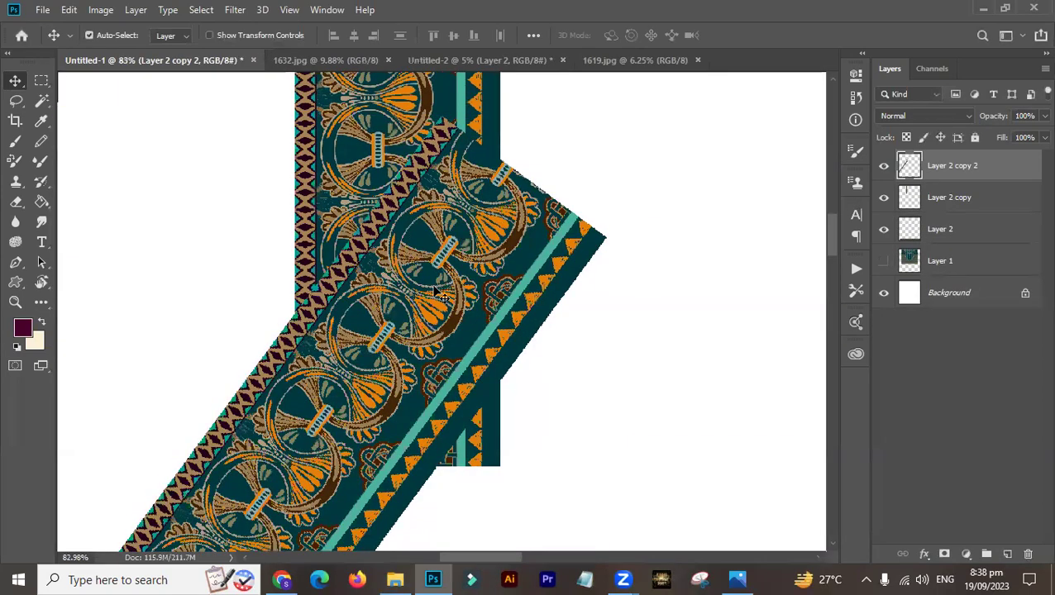
{"action": "key", "text": "p"}
{"action": "left_click", "coordinate": [474, 375], "text": "ctrl"}
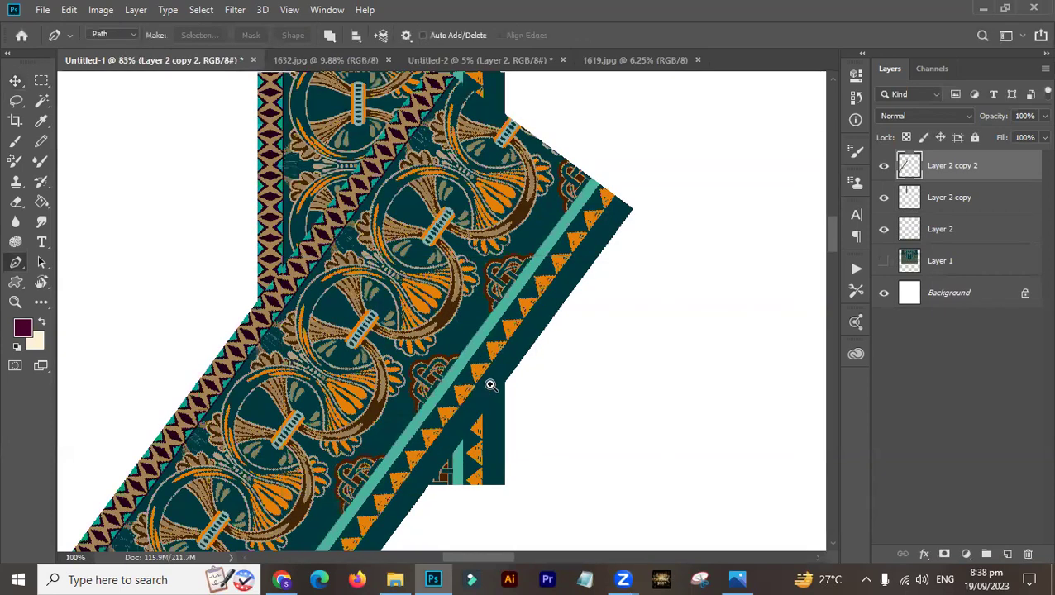
{"action": "left_click", "coordinate": [475, 376], "text": "ctrl"}
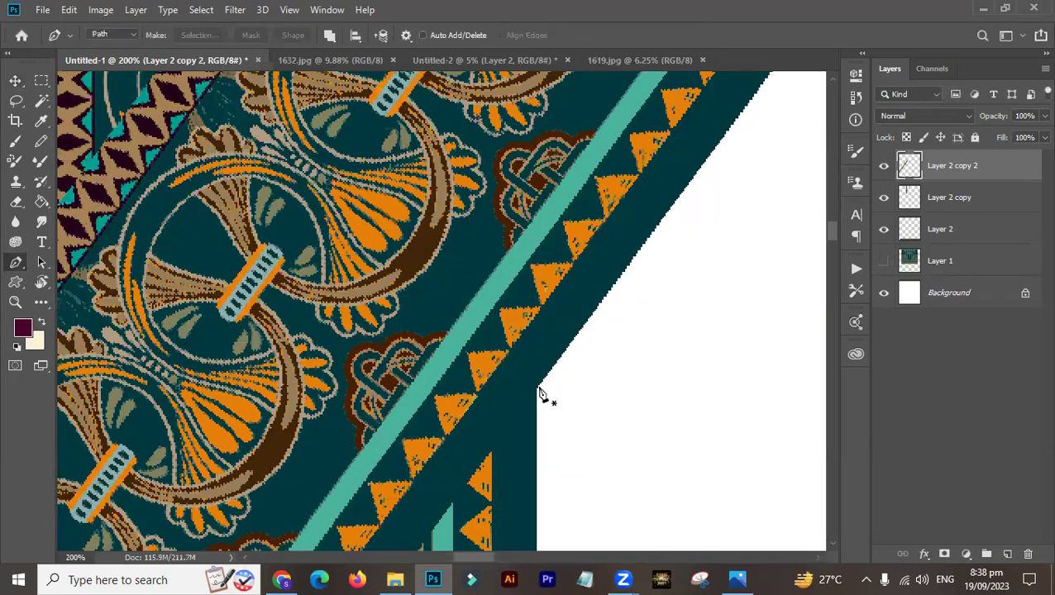
{"action": "left_click", "coordinate": [529, 387], "text": "ctrl+alt"}
{"action": "left_click", "coordinate": [483, 364], "text": "ctrl+alt"}
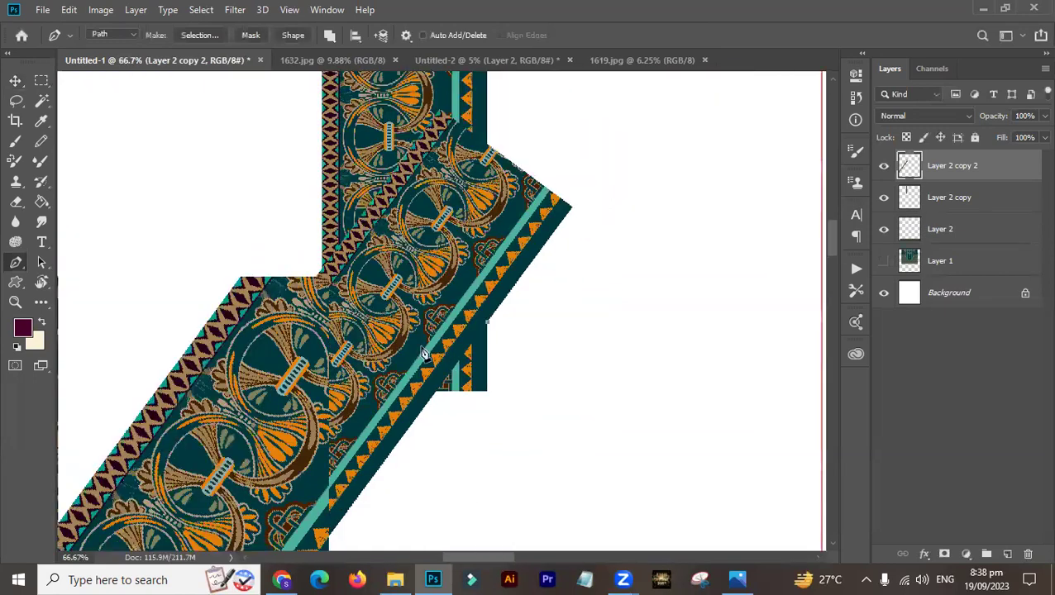
{"action": "left_click_drag", "start_coordinate": [308, 249], "coordinate": [347, 284]}
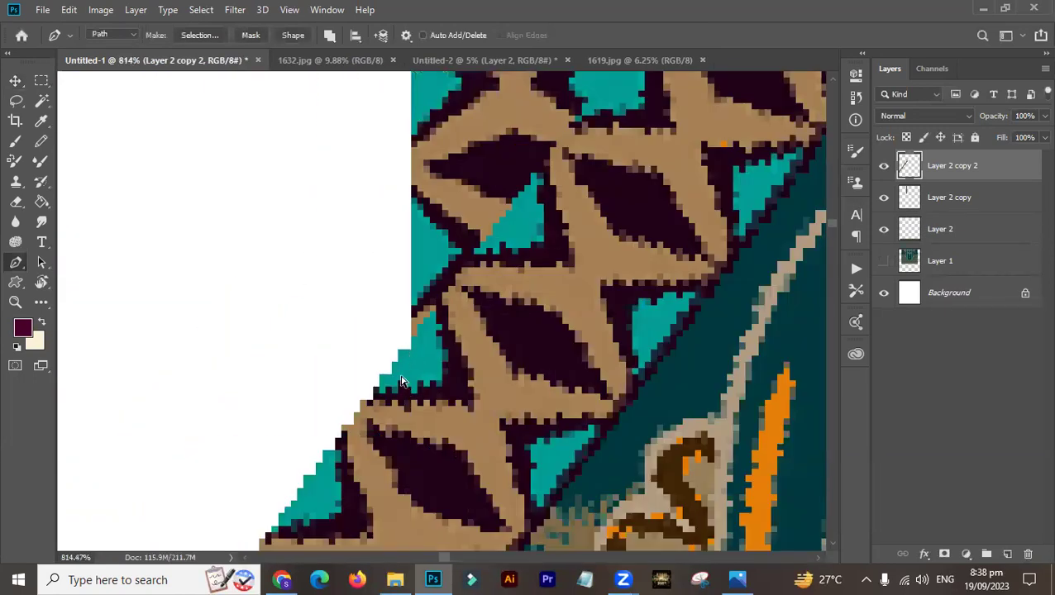
{"action": "left_click", "coordinate": [411, 344]}
{"action": "key", "text": "ctrl+z"}
{"action": "left_click", "coordinate": [403, 343]}
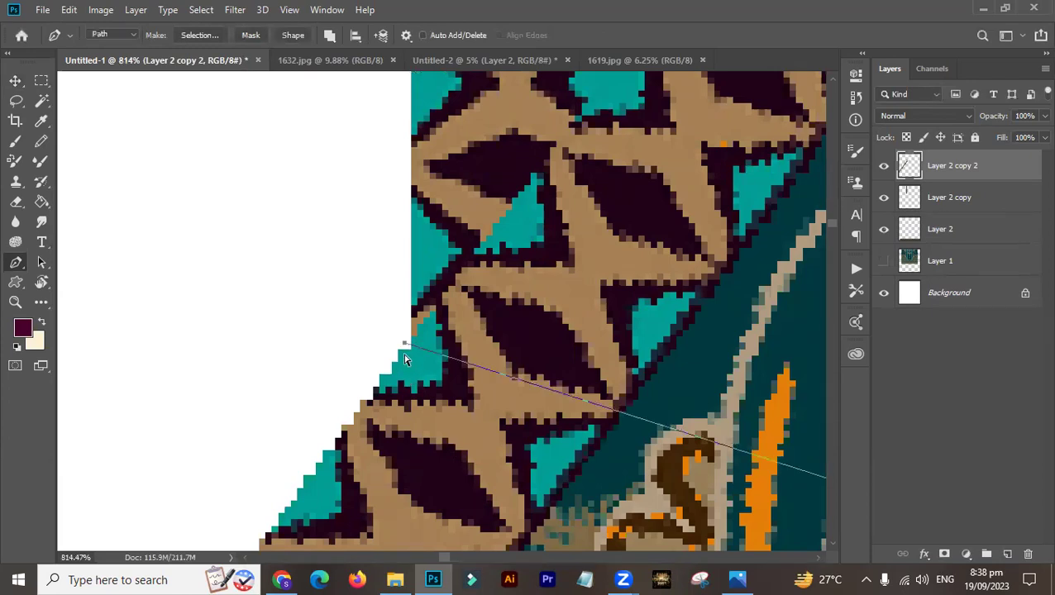
{"action": "scroll", "coordinate": [396, 367], "scroll_direction": "down", "scroll_amount": 7}
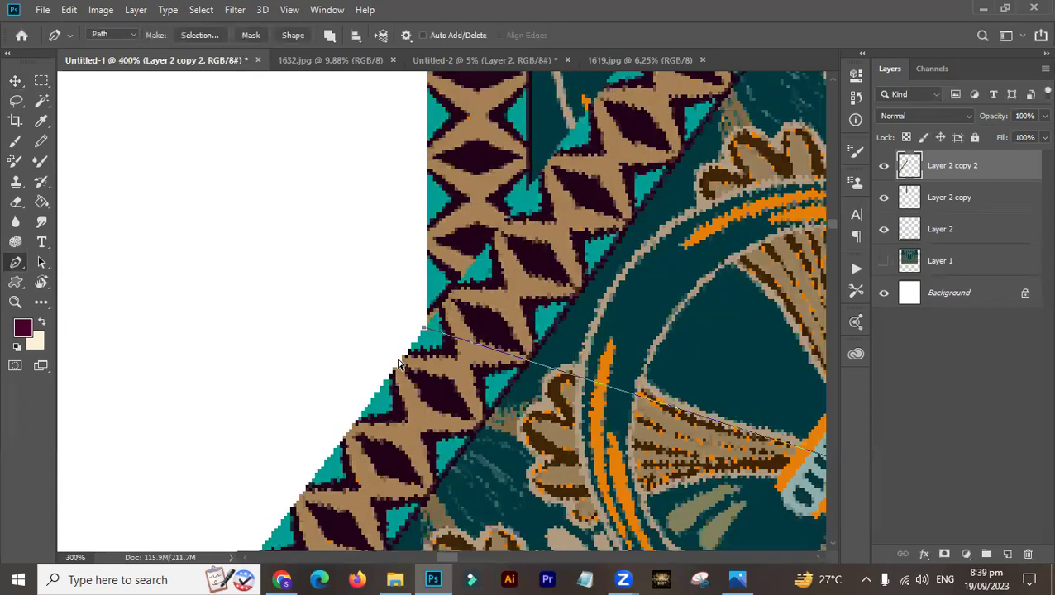
- Try to cut the joint by looping the path around the slanted strip's upper end, selecting that area and deleting it
{"action": "key", "text": "ctrl+minus"}
{"action": "key", "text": "ctrl+minus"}
{"action": "key", "text": "ctrl+minus"}
{"action": "left_click_drag", "start_coordinate": [381, 271], "coordinate": [384, 261]}
{"action": "left_click_drag", "start_coordinate": [524, 103], "coordinate": [530, 104]}
{"action": "left_click_drag", "start_coordinate": [617, 157], "coordinate": [624, 171]}
{"action": "left_click_drag", "start_coordinate": [659, 294], "coordinate": [645, 336]}
{"action": "key", "text": "ctrl+Return"}
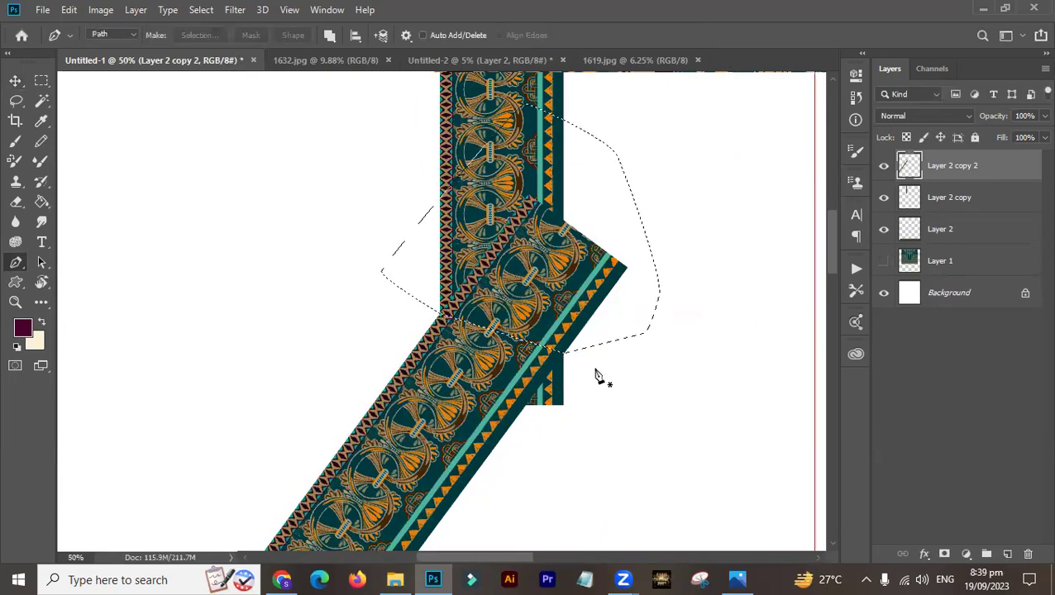
{"action": "key", "text": "Delete"}
{"action": "key", "text": "ctrl+d"}
{"action": "scroll", "coordinate": [501, 374], "scroll_direction": "up", "scroll_amount": 2}
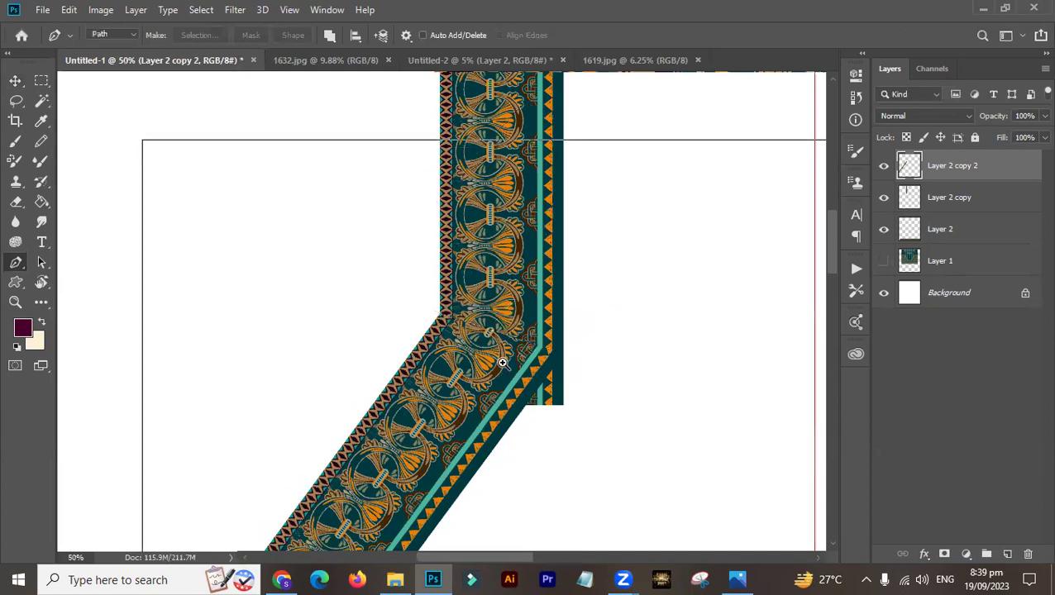
- Examine how the motifs and edge bands of the two strips meet along the cut joint
{"action": "key", "text": "v"}
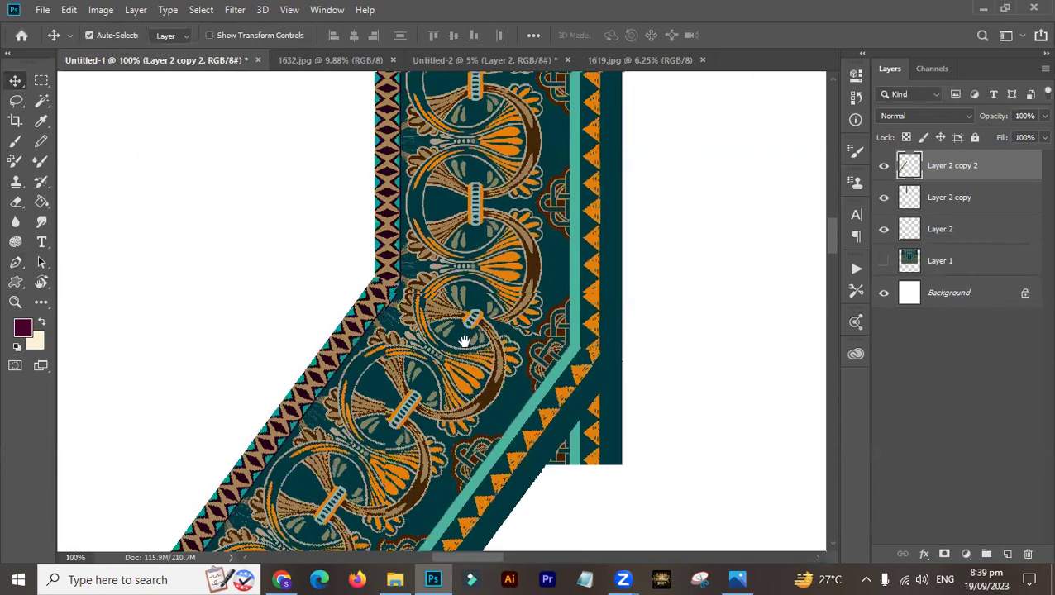
{"action": "scroll", "coordinate": [460, 337], "scroll_direction": "up", "scroll_amount": 1}
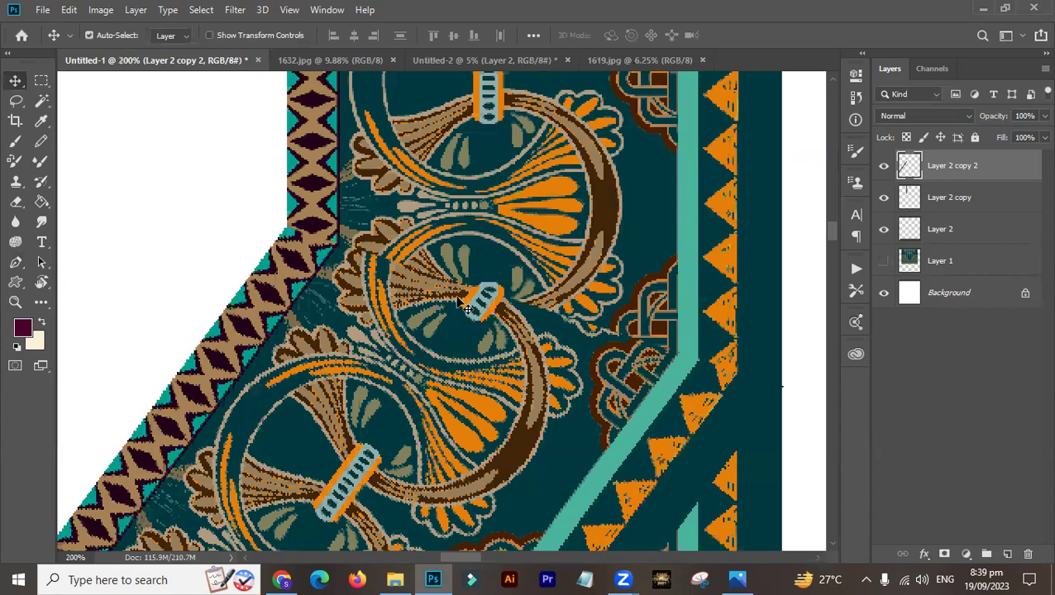
{"action": "left_click_drag", "start_coordinate": [450, 365], "coordinate": [339, 227]}
{"action": "key", "text": "ctrl+minus"}
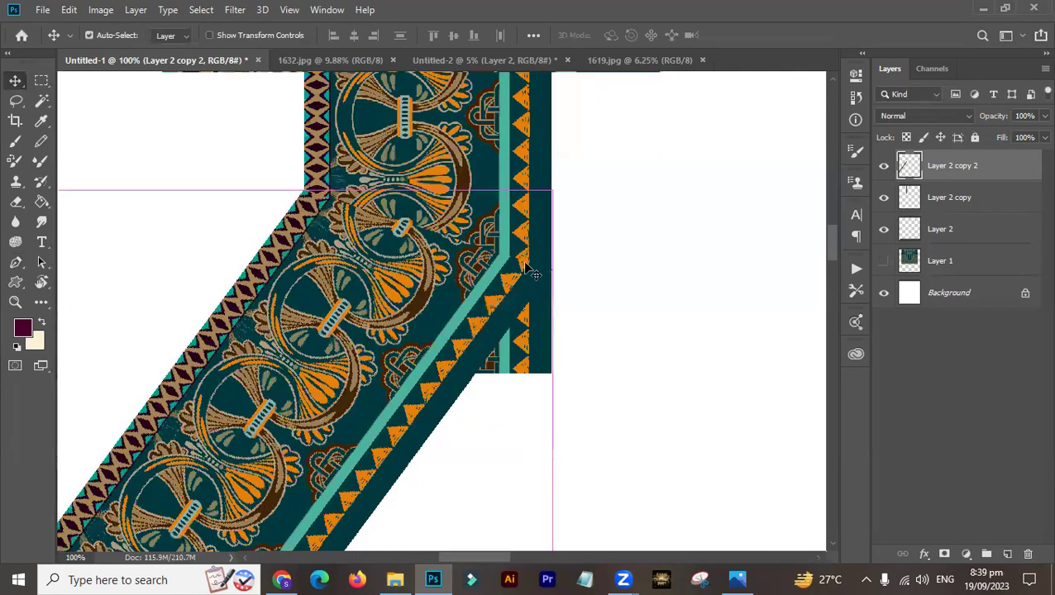
{"action": "scroll", "coordinate": [499, 263], "scroll_direction": "up", "scroll_amount": 1}
{"action": "left_click_drag", "start_coordinate": [496, 261], "coordinate": [546, 302]}
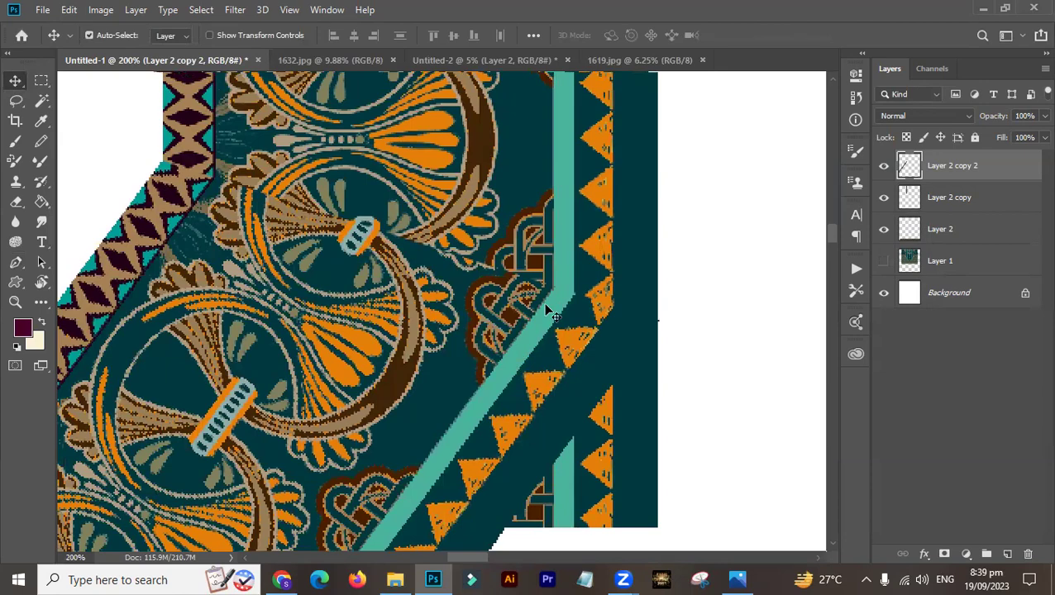
{"action": "scroll", "coordinate": [546, 311], "scroll_direction": "down", "scroll_amount": 3}
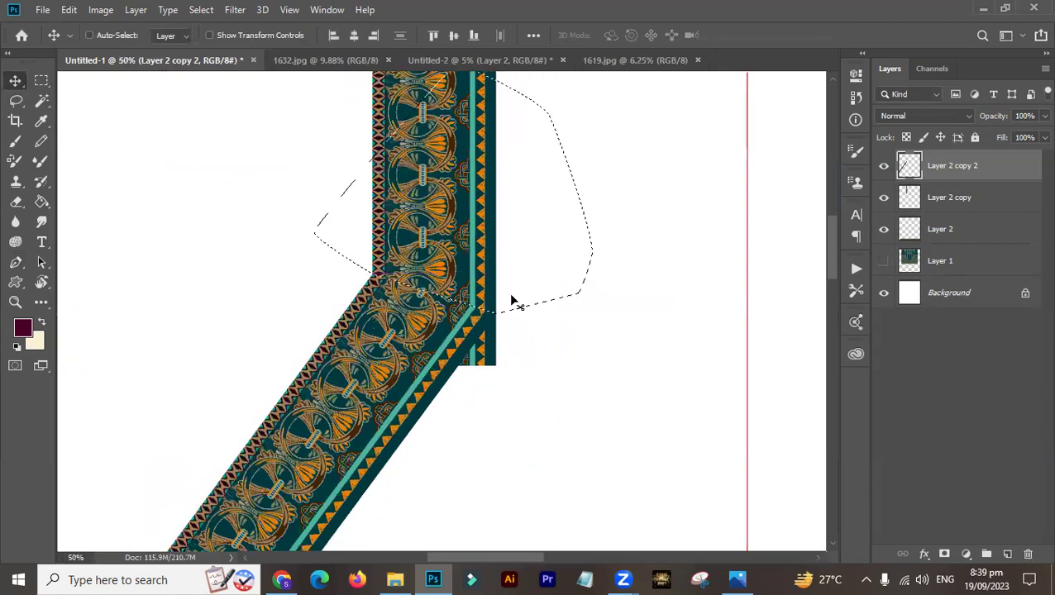
- Undo the cut, clear the selection, and shift the slanted strip slightly up and left against the vertical strip
{"action": "key", "text": "ctrl+z"}
{"action": "key", "text": "ctrl+d"}
{"action": "mouse_move", "coordinate": [352, 304]}
{"action": "left_mouse_down"}
{"action": "mouse_move", "coordinate": [346, 353]}
{"action": "mouse_move", "coordinate": [385, 310]}
{"action": "mouse_move", "coordinate": [381, 339]}
{"action": "left_mouse_up"}
- Start a new Pen path across the overlap, placing points at the right-hand and left-hand crossings of the two strips' edges
{"action": "scroll", "coordinate": [400, 256], "scroll_direction": "up", "scroll_amount": 2}
{"action": "key", "text": "p"}
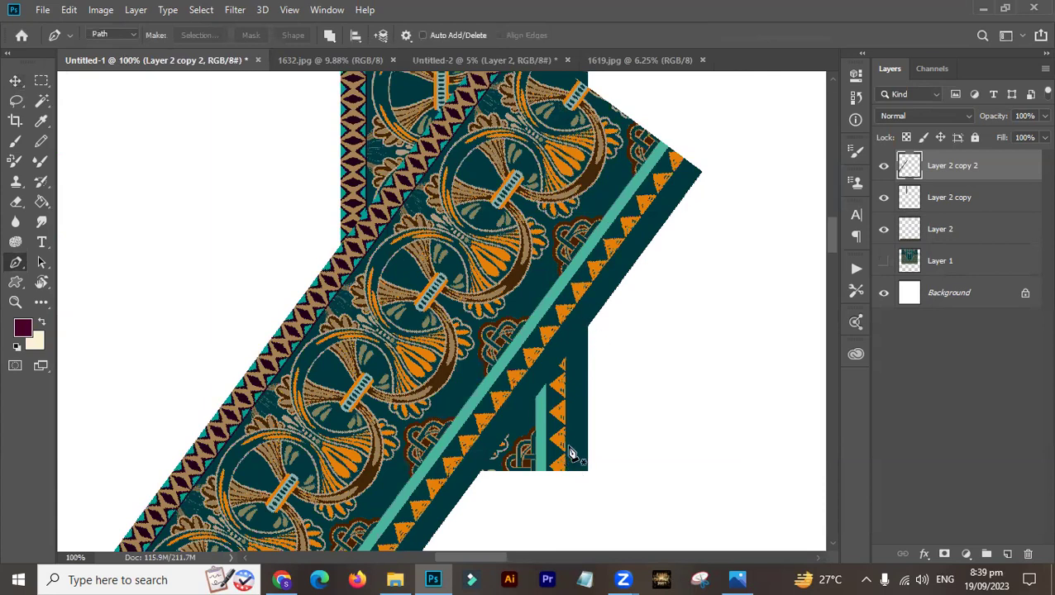
{"action": "left_click", "coordinate": [588, 329]}
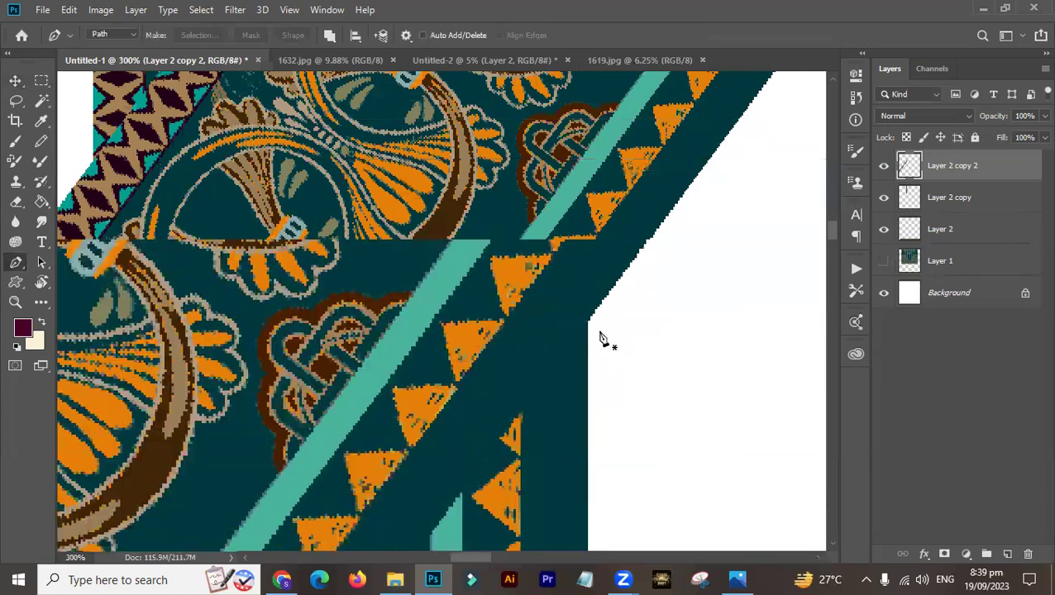
{"action": "left_click", "coordinate": [588, 322]}
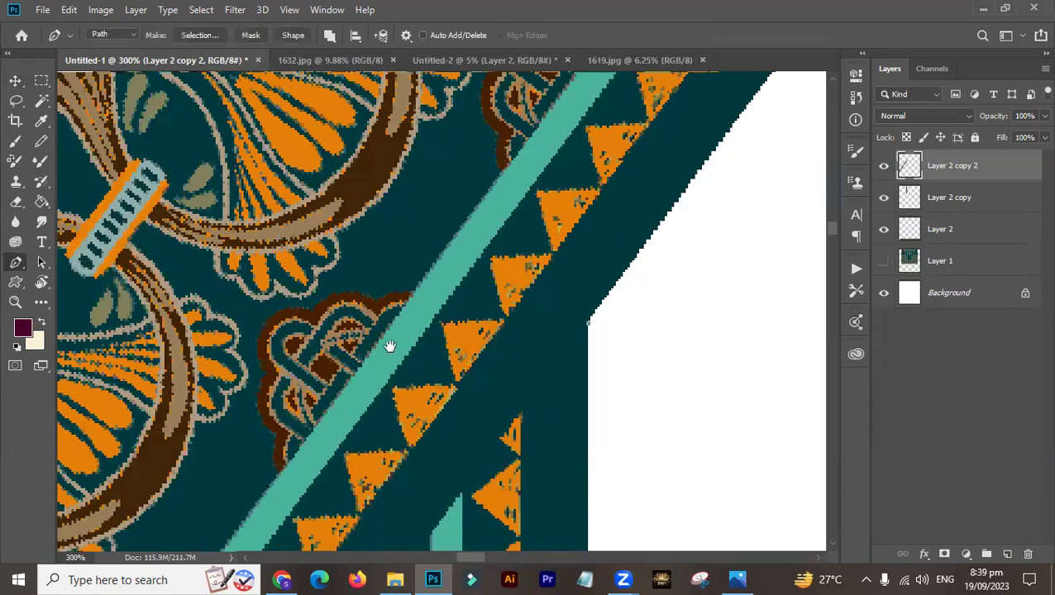
{"action": "left_click_drag", "start_coordinate": [389, 346], "coordinate": [744, 401]}
{"action": "left_click_drag", "start_coordinate": [189, 222], "coordinate": [294, 309]}
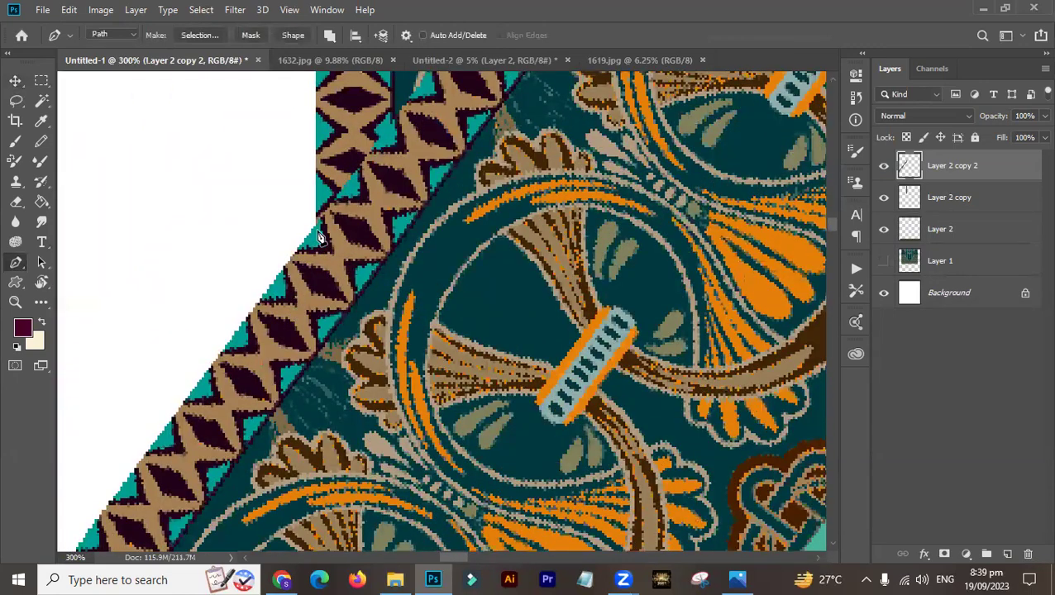
{"action": "left_click", "coordinate": [315, 224]}
- Continue the cutting path around the slanted strip's upper end, enclosing everything above the line across the joint
{"action": "key", "text": "ctrl+minus"}
{"action": "key", "text": "ctrl+minus"}
{"action": "key", "text": "ctrl+minus"}
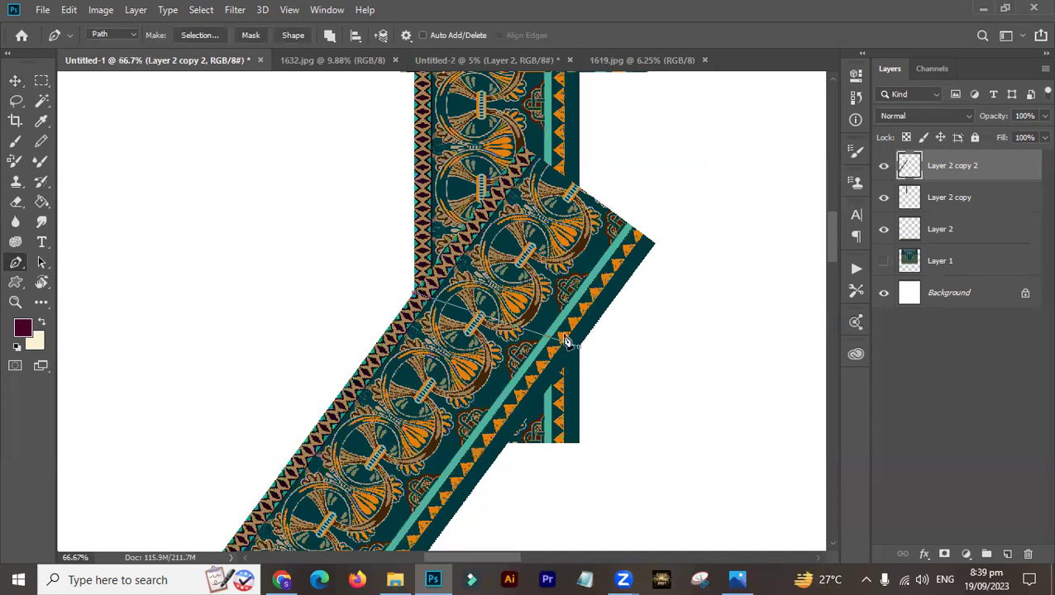
{"action": "left_click", "coordinate": [359, 271]}
{"action": "left_click", "coordinate": [330, 187]}
{"action": "left_click", "coordinate": [587, 134]}
{"action": "left_click_drag", "start_coordinate": [682, 180], "coordinate": [688, 216]}
{"action": "left_click", "coordinate": [708, 342]}
{"action": "left_click", "coordinate": [675, 402]}
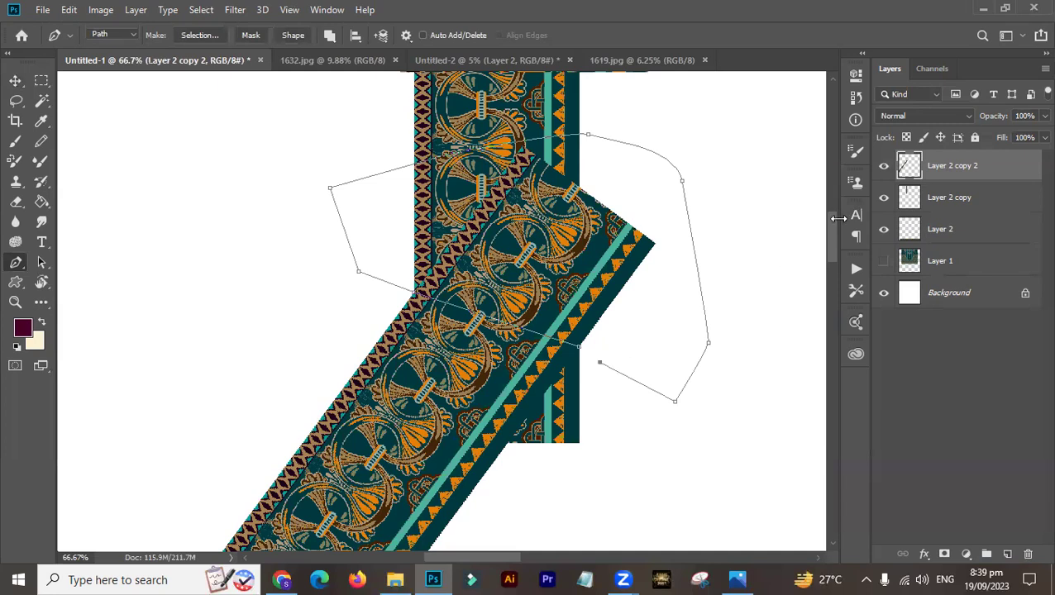
- Convert the path to a selection, delete the enclosed end of the slanted strip, and deselect
{"action": "left_click", "coordinate": [882, 166]}
{"action": "left_click", "coordinate": [883, 166]}
{"action": "key", "text": "ctrl+Return"}
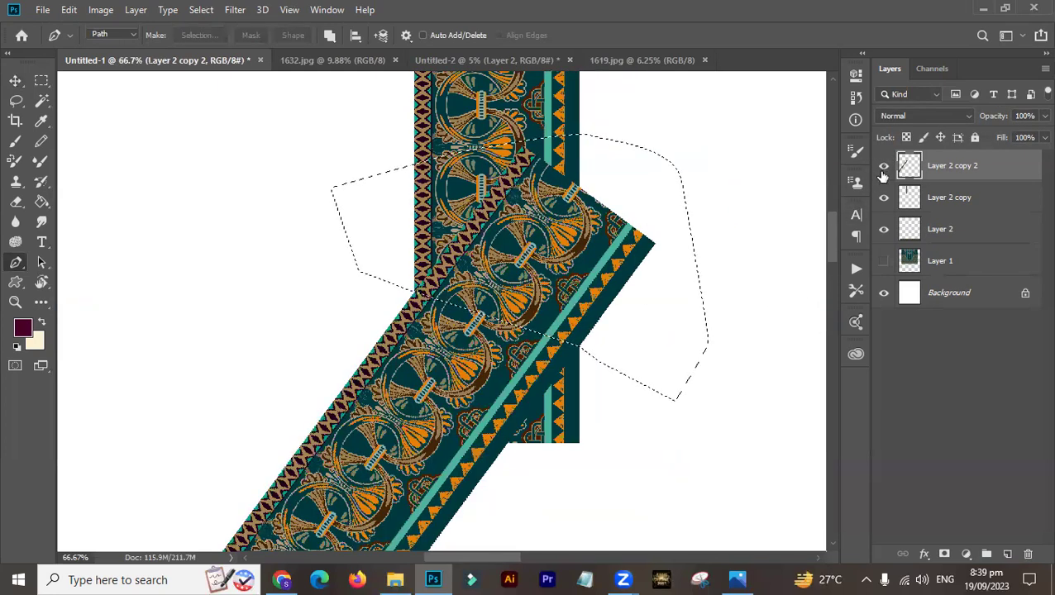
{"action": "key", "text": "Delete"}
{"action": "key", "text": "ctrl+d"}
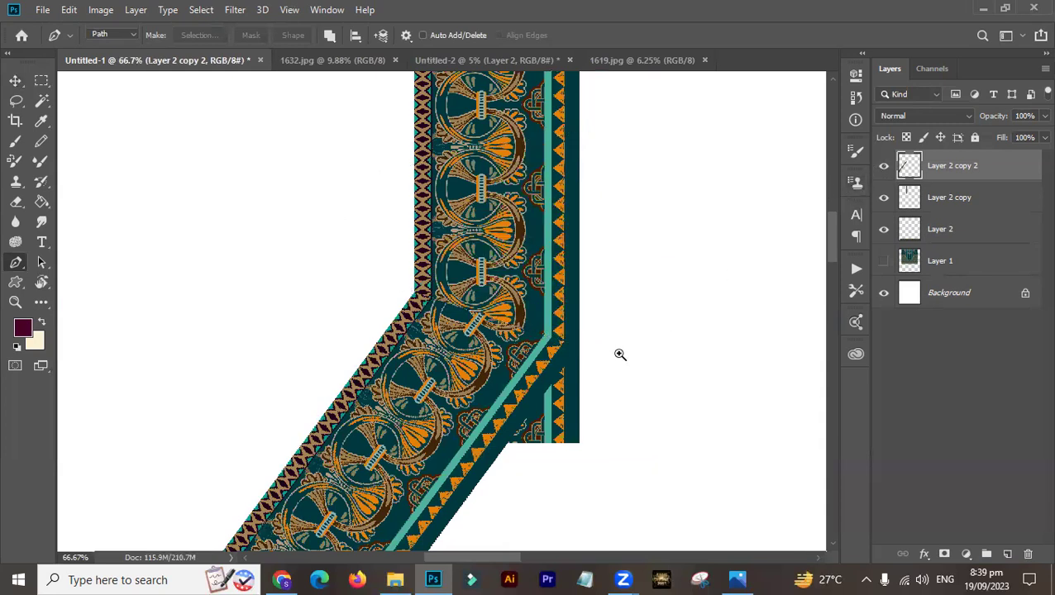
- Erase the vertical strip's leftover end below the slanted strip's outer edge on Layer 2 copy
{"action": "key", "text": "v"}
{"action": "left_click_drag", "start_coordinate": [574, 395], "coordinate": [580, 352]}
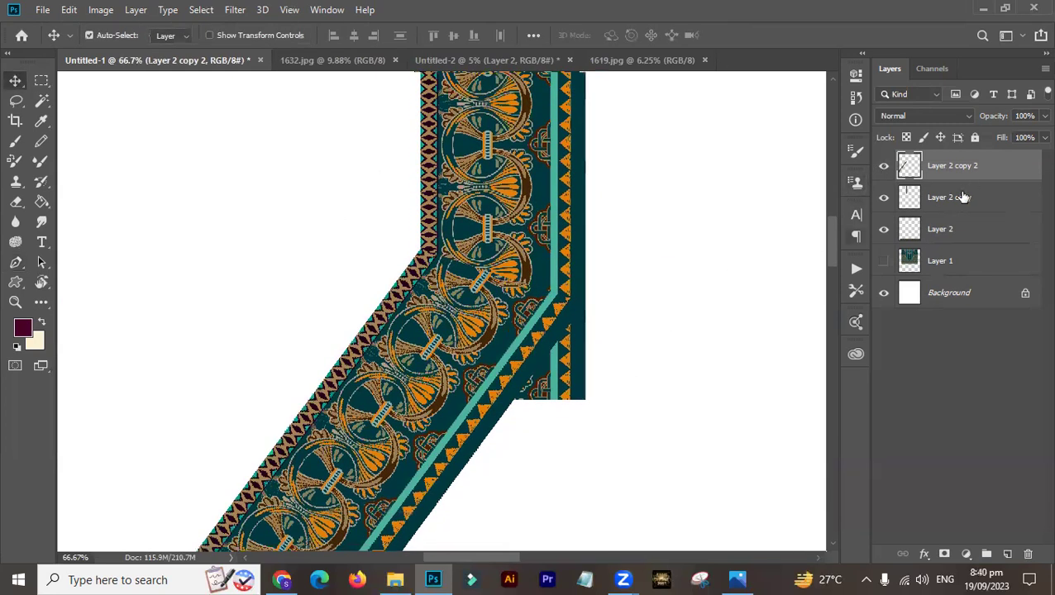
{"action": "left_click", "coordinate": [942, 198]}
{"action": "left_click", "coordinate": [884, 196]}
{"action": "left_click", "coordinate": [885, 197]}
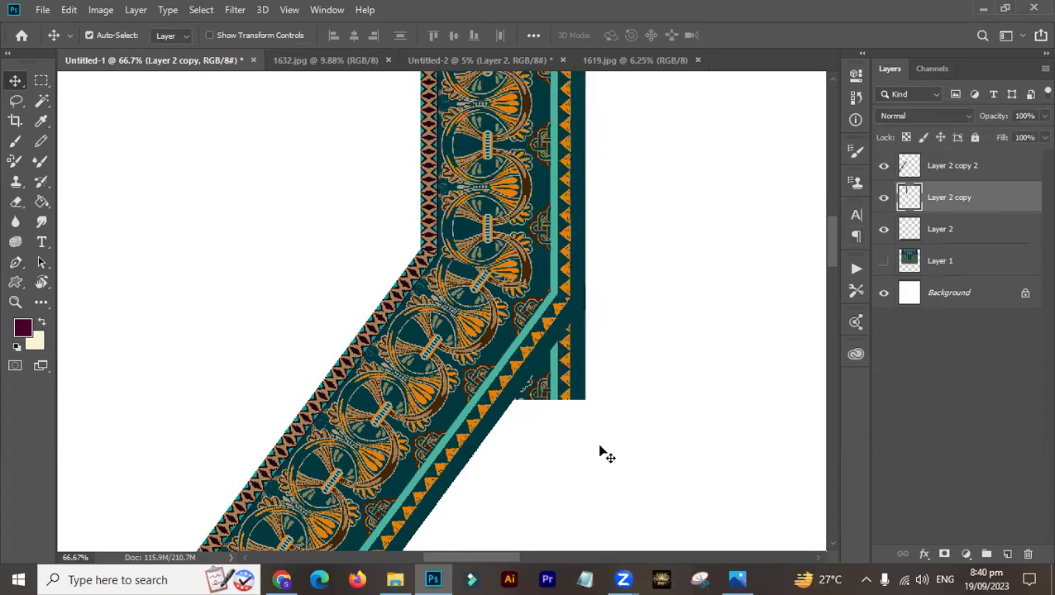
{"action": "key", "text": "e"}
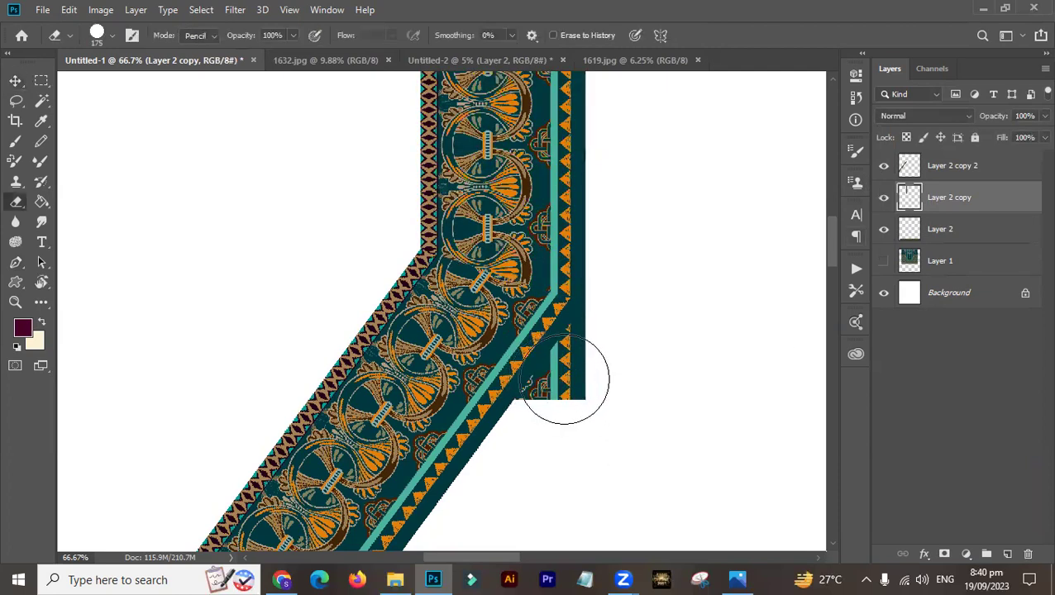
{"action": "scroll", "coordinate": [552, 376], "scroll_direction": "up", "scroll_amount": 1}
{"action": "scroll", "coordinate": [552, 376], "scroll_direction": "up", "scroll_amount": 1}
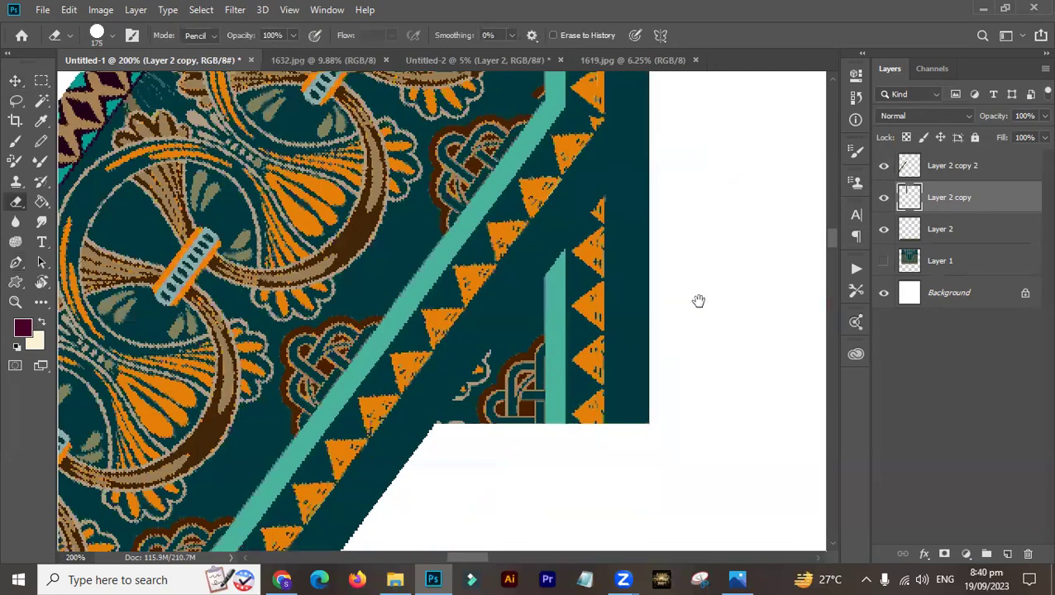
{"action": "left_click_drag", "start_coordinate": [698, 300], "coordinate": [477, 369]}
{"action": "left_click_drag", "start_coordinate": [449, 336], "coordinate": [377, 430]}
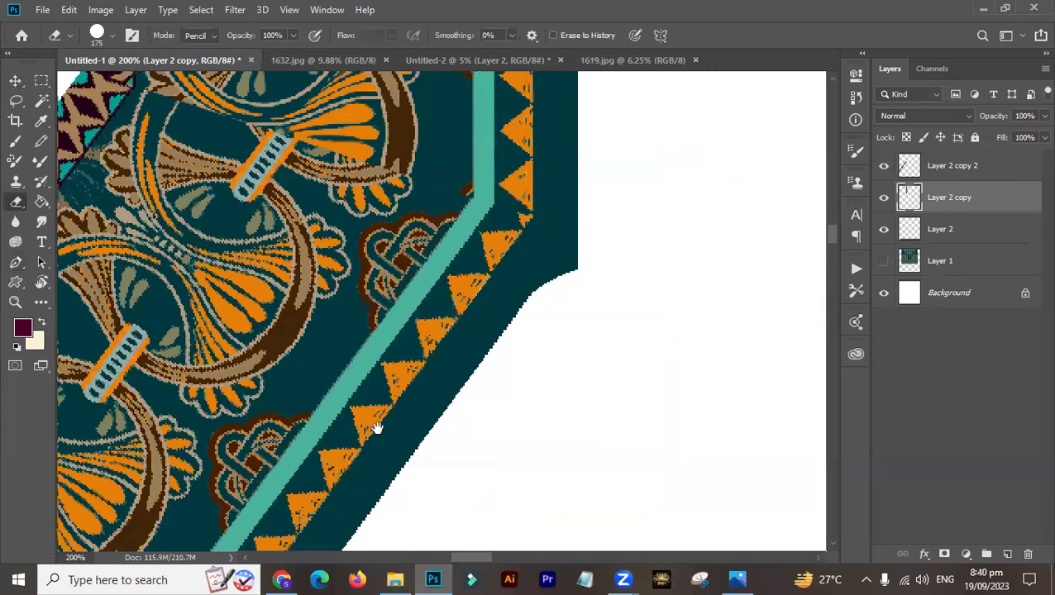
- Erase the remaining stub at the outer corner so the vertical strip ends flush with the slanted strip's edge
{"action": "scroll", "coordinate": [377, 430], "scroll_direction": "down", "scroll_amount": 1}
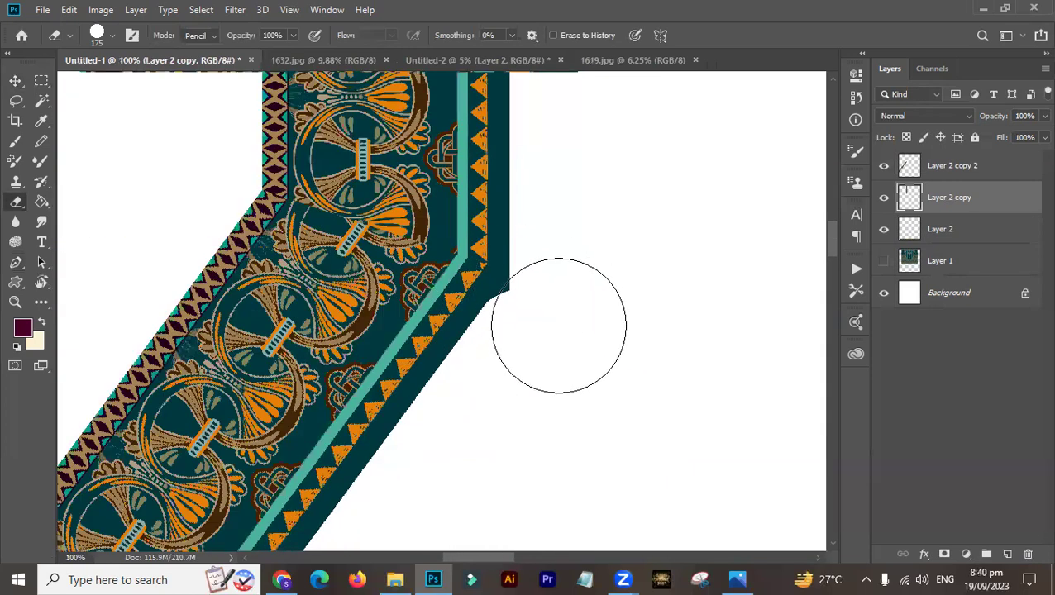
{"action": "left_click_drag", "start_coordinate": [555, 323], "coordinate": [518, 370]}
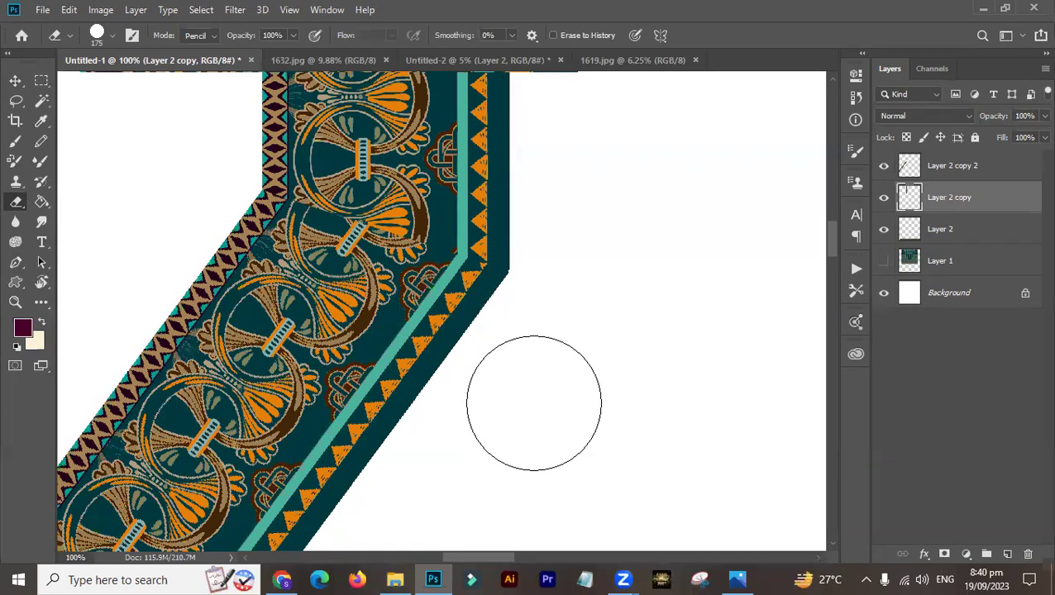
{"action": "left_click_drag", "start_coordinate": [581, 256], "coordinate": [579, 269]}
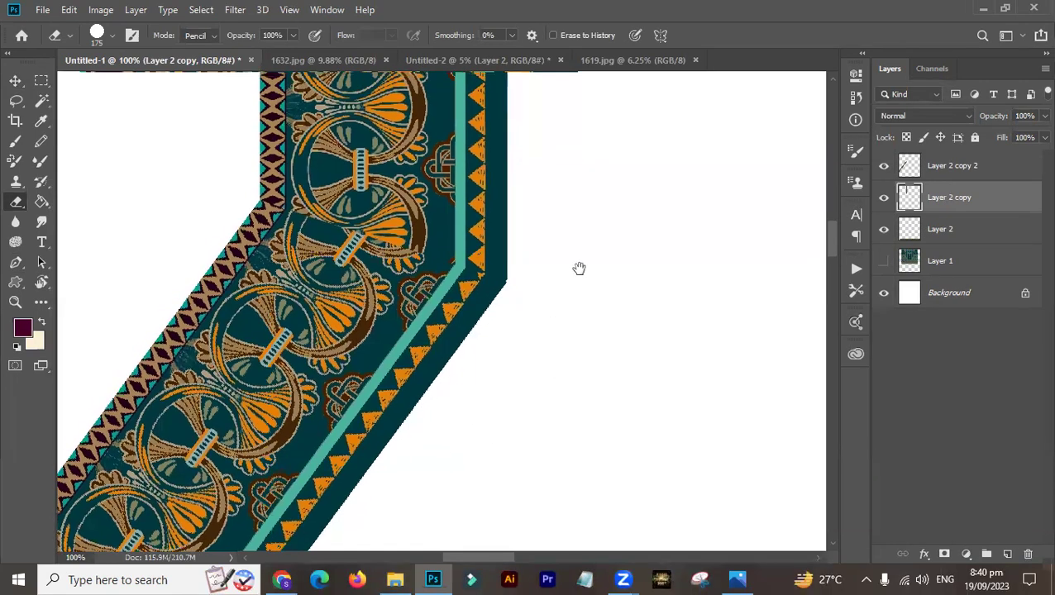
{"action": "left_click_drag", "start_coordinate": [449, 346], "coordinate": [466, 344]}
{"action": "left_click_drag", "start_coordinate": [450, 275], "coordinate": [447, 334]}
{"action": "left_click", "coordinate": [449, 355], "text": "ctrl"}
{"action": "left_click", "coordinate": [446, 355], "text": "ctrl"}
{"action": "key", "text": "ctrl+minus"}
{"action": "key", "text": "ctrl+minus"}
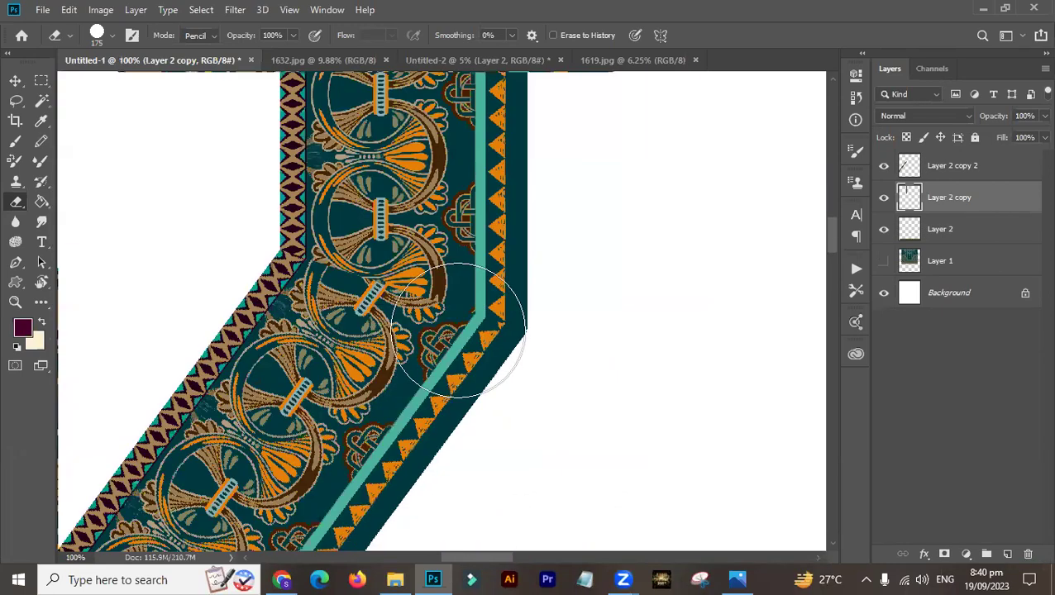
- Select the slanted strip and nudge it slightly down to align the edge lines at the joint
{"action": "key", "text": "v"}
{"action": "left_click", "coordinate": [473, 332]}
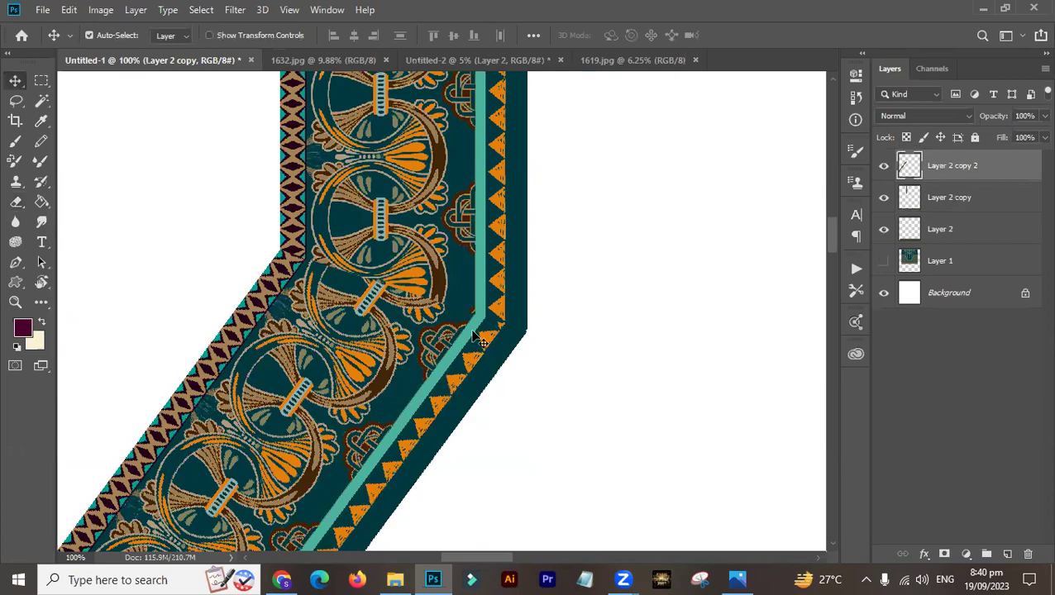
{"action": "left_click", "coordinate": [460, 320], "text": "ctrl"}
{"action": "left_click", "coordinate": [464, 332], "text": "ctrl"}
{"action": "mouse_move", "coordinate": [464, 364]}
{"action": "left_mouse_down"}
{"action": "mouse_move", "coordinate": [439, 369]}
{"action": "mouse_move", "coordinate": [407, 405]}
{"action": "mouse_move", "coordinate": [477, 368]}
{"action": "mouse_move", "coordinate": [487, 374]}
{"action": "mouse_move", "coordinate": [479, 374]}
{"action": "left_mouse_up"}
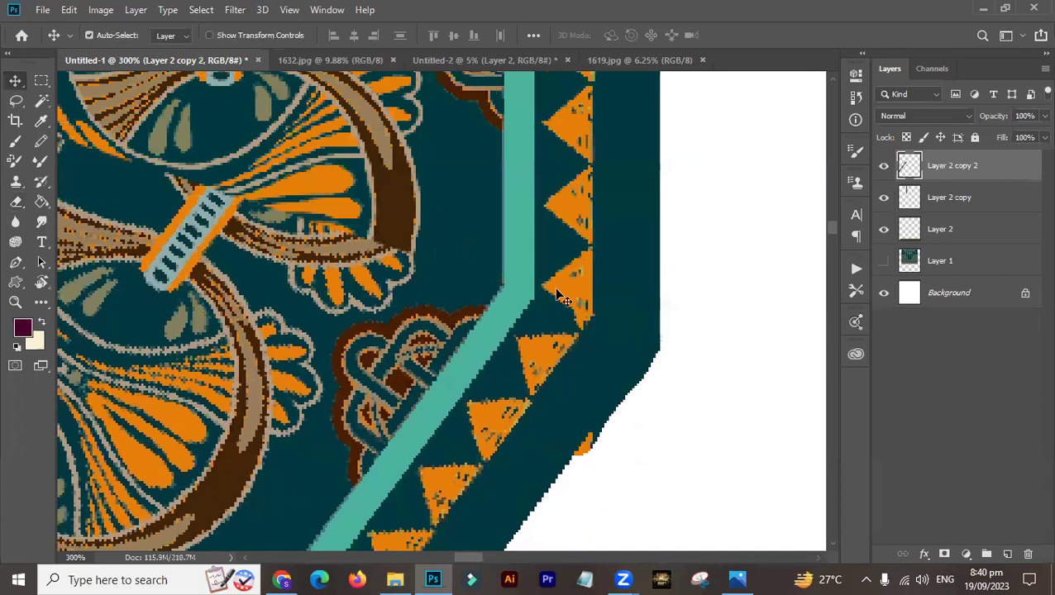
{"action": "key", "text": "Down"}
{"action": "key", "text": "Down"}
{"action": "key", "text": "Down"}
- Reduce the eraser to 9 px and erase the slanted strip's overlap on the diamond edging at the inner corner
{"action": "left_click_drag", "start_coordinate": [456, 351], "coordinate": [626, 393]}
{"action": "left_click_drag", "start_coordinate": [561, 372], "coordinate": [592, 386]}
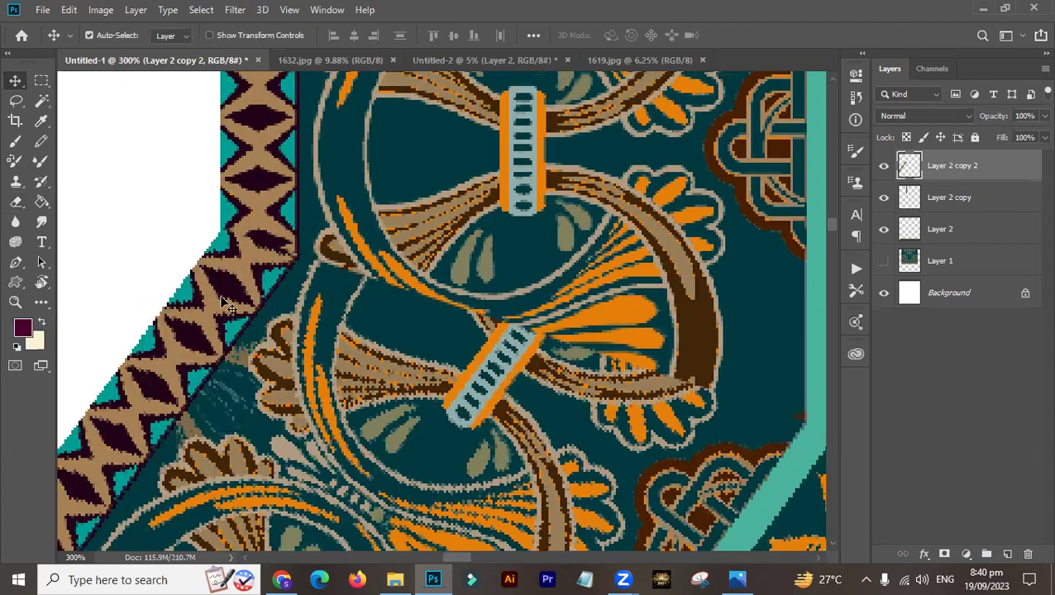
{"action": "key", "text": "e"}
{"action": "key", "text": "bracketleft"}
{"action": "key", "text": "bracketleft"}
{"action": "key", "text": "bracketleft"}
{"action": "key", "text": "bracketleft"}
{"action": "key", "text": "bracketleft"}
{"action": "key", "text": "bracketleft"}
{"action": "key", "text": "bracketleft"}
{"action": "key", "text": "bracketleft"}
{"action": "key", "text": "bracketleft"}
{"action": "key", "text": "bracketleft"}
{"action": "key", "text": "bracketleft"}
{"action": "key", "text": "bracketleft"}
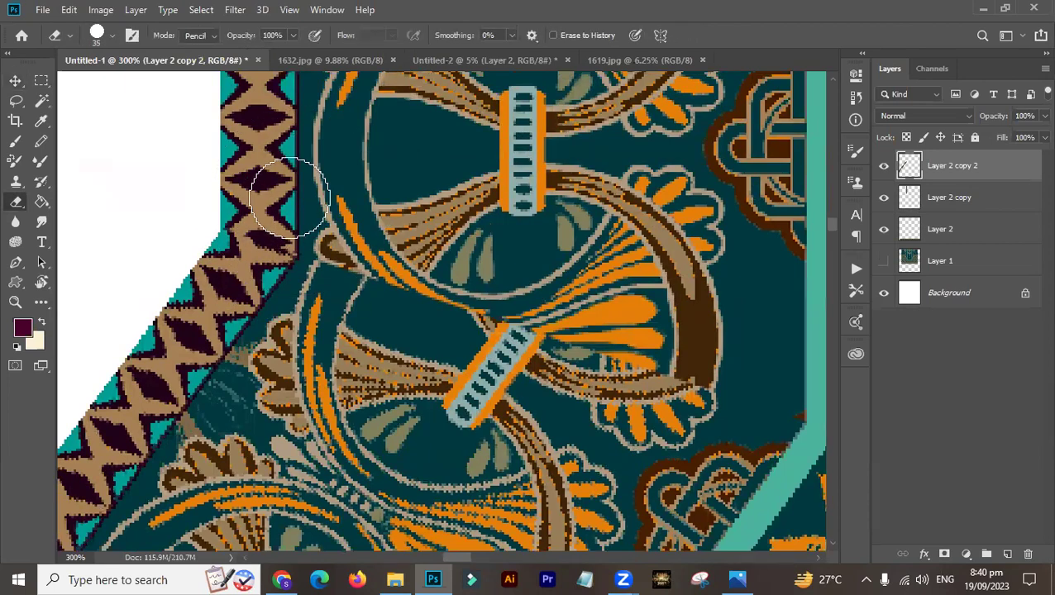
{"action": "mouse_move", "coordinate": [278, 243]}
{"action": "left_mouse_down"}
{"action": "mouse_move", "coordinate": [255, 232]}
{"action": "mouse_move", "coordinate": [266, 242]}
{"action": "mouse_move", "coordinate": [244, 262]}
{"action": "left_mouse_up"}
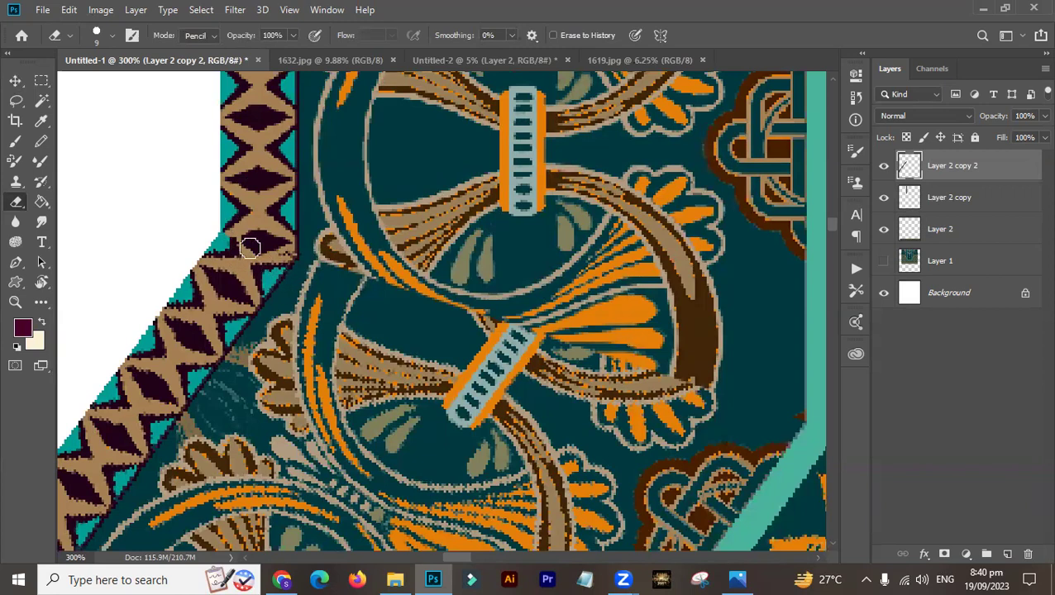
- Erase the slanted strip across the upper part of the light-blue clasp, exposing the vertical strip's motif beneath
{"action": "scroll", "coordinate": [289, 289], "scroll_direction": "down", "scroll_amount": 1}
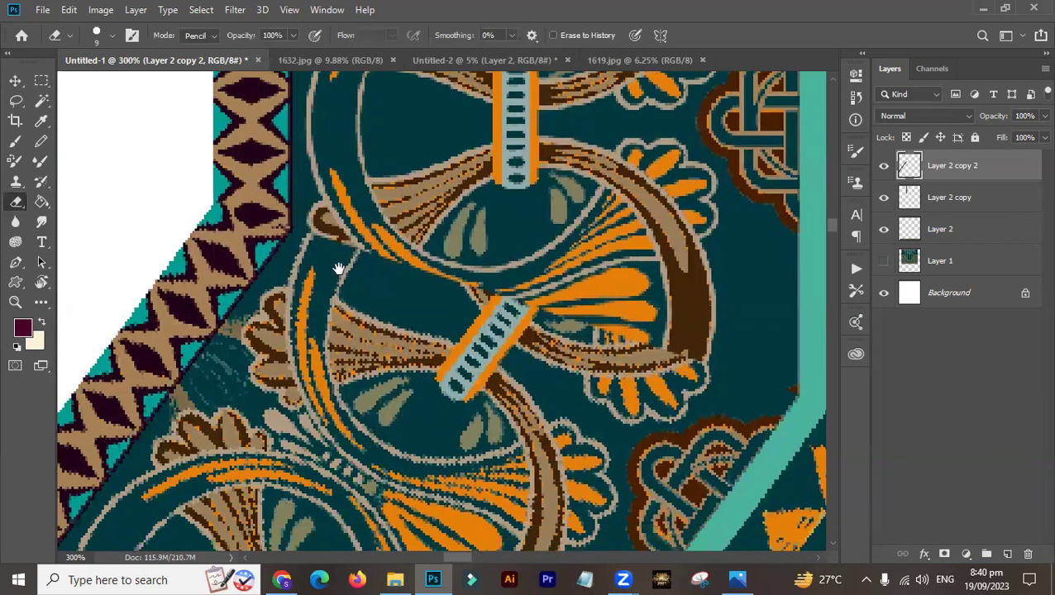
{"action": "scroll", "coordinate": [337, 262], "scroll_direction": "down", "scroll_amount": 1}
{"action": "right_click", "coordinate": [320, 237]}
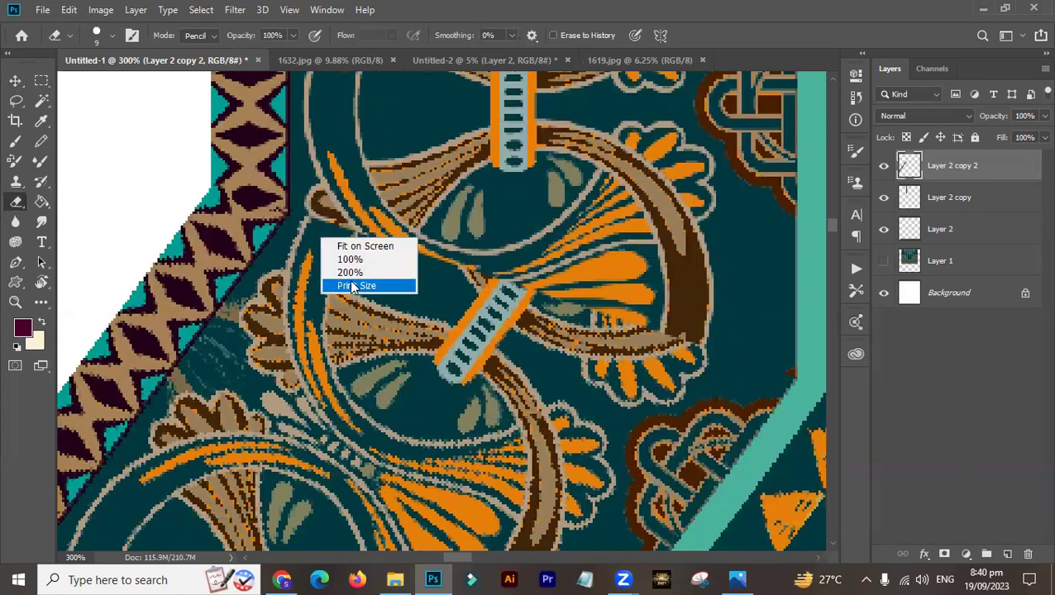
{"action": "left_click", "coordinate": [353, 285]}
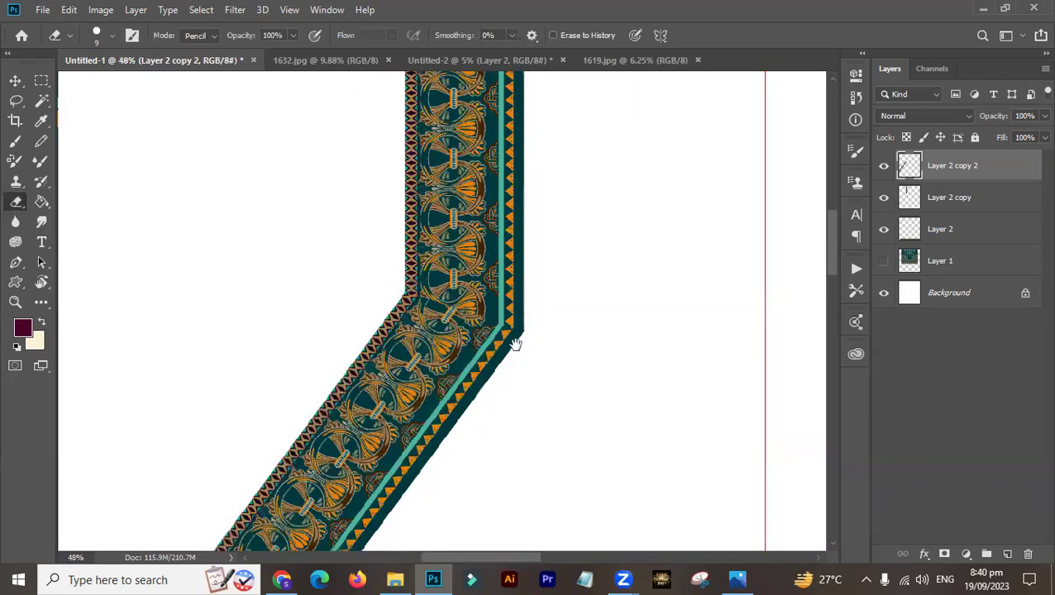
{"action": "left_click_drag", "start_coordinate": [399, 276], "coordinate": [532, 365]}
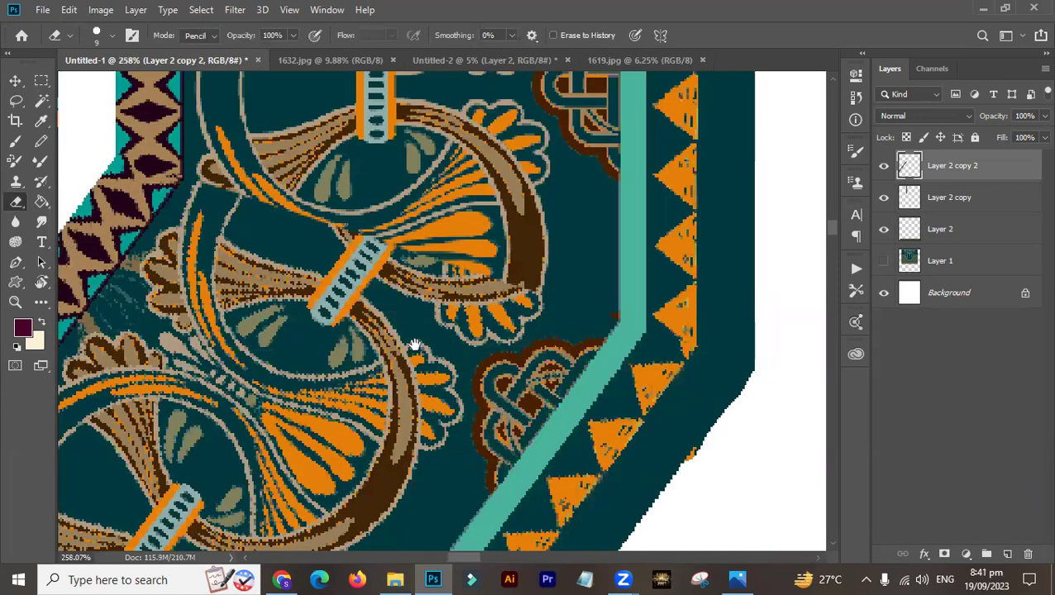
{"action": "left_click_drag", "start_coordinate": [342, 343], "coordinate": [374, 355]}
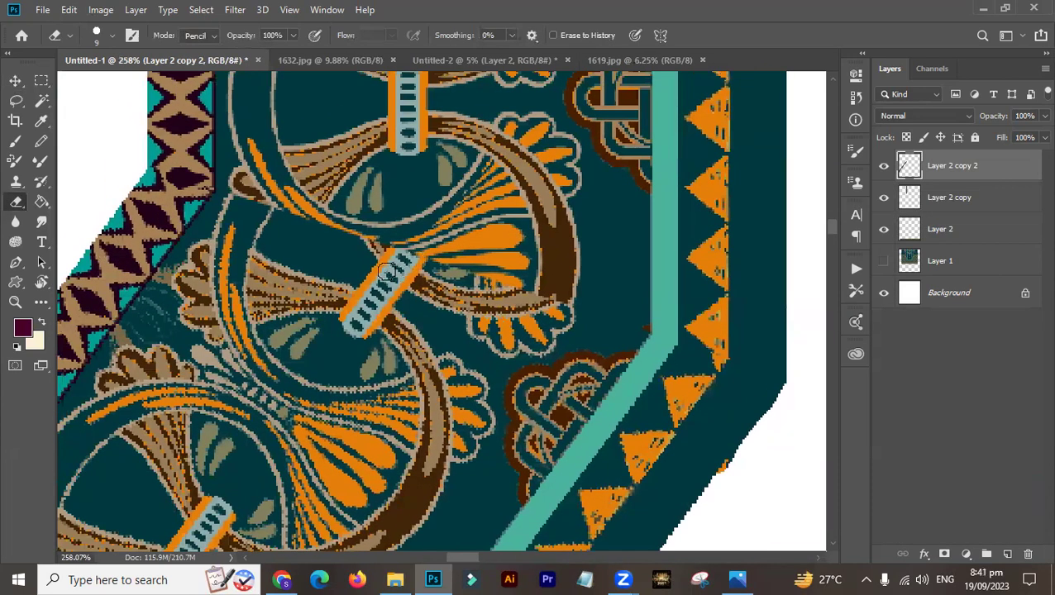
{"action": "mouse_move", "coordinate": [276, 184]}
{"action": "left_mouse_down"}
{"action": "mouse_move", "coordinate": [356, 273]}
{"action": "mouse_move", "coordinate": [347, 244]}
{"action": "mouse_move", "coordinate": [389, 267]}
{"action": "left_mouse_up"}
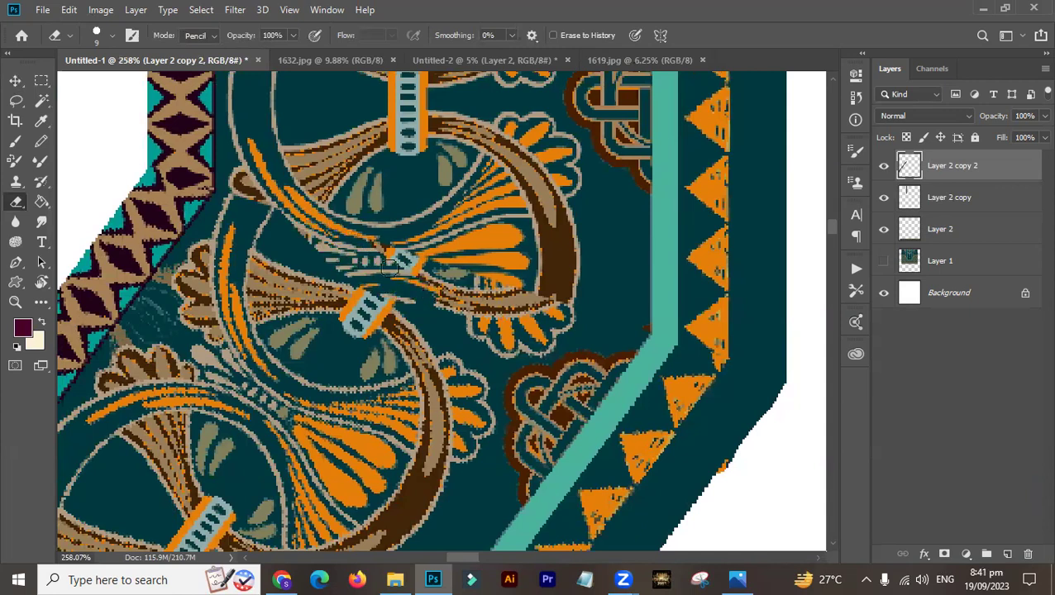
- Enlarge the eraser to 25 px and erase the slanted strip's overlap on the orange fan and brown ring at the joint
{"action": "key", "text": "bracketright"}
{"action": "key", "text": "bracketright"}
{"action": "key", "text": "bracketright"}
{"action": "key", "text": "bracketright"}
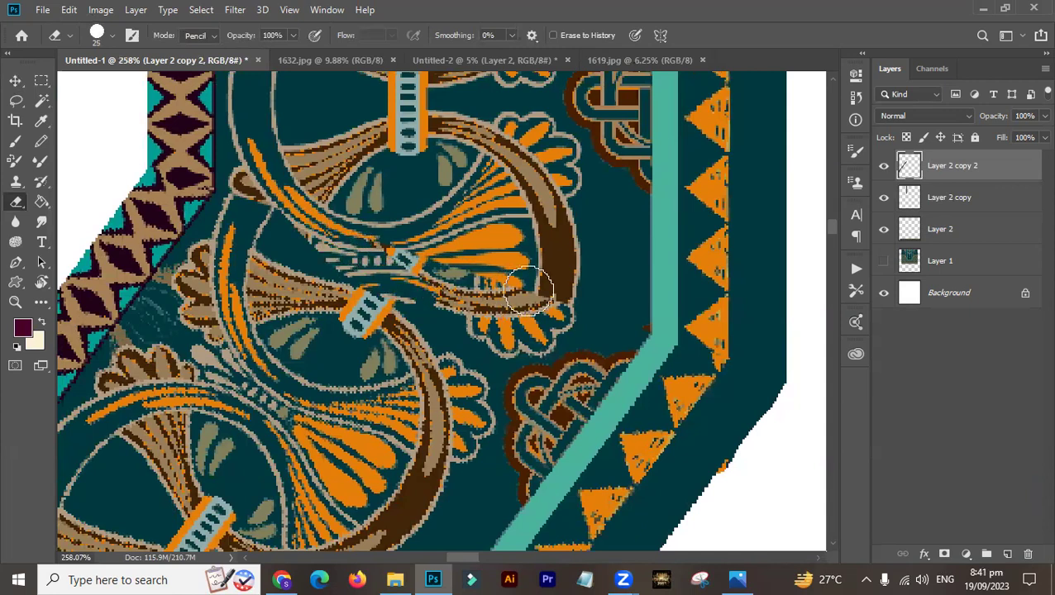
{"action": "mouse_move", "coordinate": [539, 279]}
{"action": "left_mouse_down"}
{"action": "mouse_move", "coordinate": [525, 314]}
{"action": "mouse_move", "coordinate": [452, 312]}
{"action": "mouse_move", "coordinate": [391, 269]}
{"action": "mouse_move", "coordinate": [482, 303]}
{"action": "mouse_move", "coordinate": [544, 272]}
{"action": "mouse_move", "coordinate": [544, 303]}
{"action": "mouse_move", "coordinate": [514, 342]}
{"action": "mouse_move", "coordinate": [452, 336]}
{"action": "mouse_move", "coordinate": [408, 285]}
{"action": "mouse_move", "coordinate": [524, 332]}
{"action": "mouse_move", "coordinate": [506, 346]}
{"action": "mouse_move", "coordinate": [450, 350]}
{"action": "mouse_move", "coordinate": [410, 332]}
{"action": "mouse_move", "coordinate": [453, 362]}
{"action": "mouse_move", "coordinate": [489, 357]}
{"action": "mouse_move", "coordinate": [458, 341]}
{"action": "mouse_move", "coordinate": [455, 377]}
{"action": "left_mouse_up"}
- Reduce the eraser to 9 px and uncover the narrow inner end of the vertical strip's fan and nearby petals
{"action": "key", "text": "bracketleft"}
{"action": "key", "text": "bracketleft"}
{"action": "key", "text": "bracketleft"}
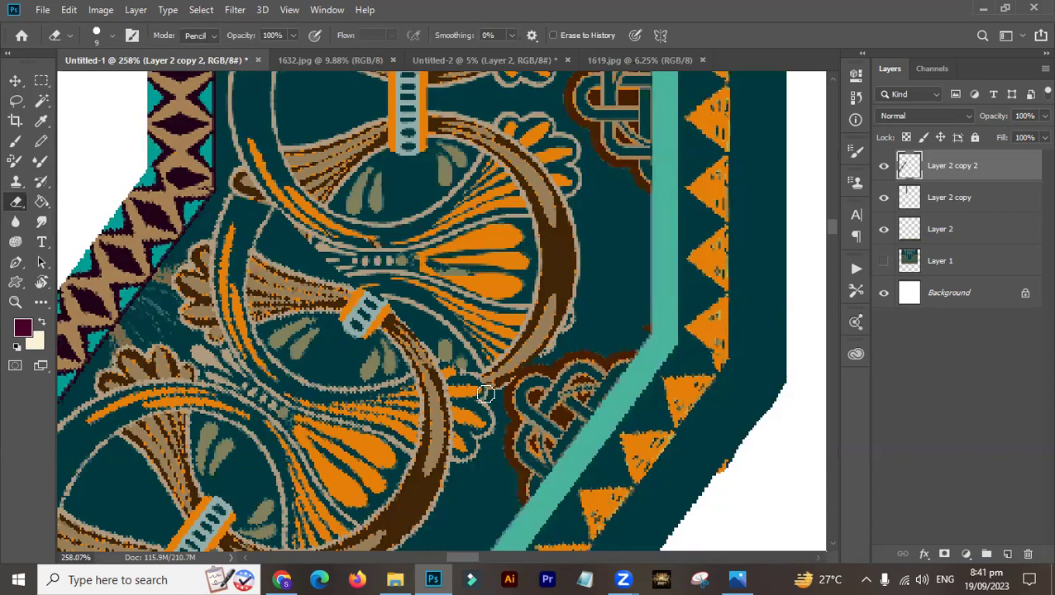
{"action": "mouse_move", "coordinate": [284, 221]}
{"action": "left_mouse_down"}
{"action": "mouse_move", "coordinate": [349, 265]}
{"action": "mouse_move", "coordinate": [328, 267]}
{"action": "mouse_move", "coordinate": [283, 221]}
{"action": "mouse_move", "coordinate": [279, 235]}
{"action": "mouse_move", "coordinate": [282, 216]}
{"action": "mouse_move", "coordinate": [264, 250]}
{"action": "mouse_move", "coordinate": [317, 268]}
{"action": "mouse_move", "coordinate": [343, 294]}
{"action": "mouse_move", "coordinate": [285, 299]}
{"action": "left_mouse_up"}
{"action": "mouse_move", "coordinate": [282, 254]}
{"action": "left_mouse_down"}
{"action": "mouse_move", "coordinate": [270, 243]}
{"action": "mouse_move", "coordinate": [319, 265]}
{"action": "mouse_move", "coordinate": [269, 232]}
{"action": "mouse_move", "coordinate": [278, 217]}
{"action": "left_mouse_up"}
{"action": "left_click_drag", "start_coordinate": [295, 253], "coordinate": [259, 186]}
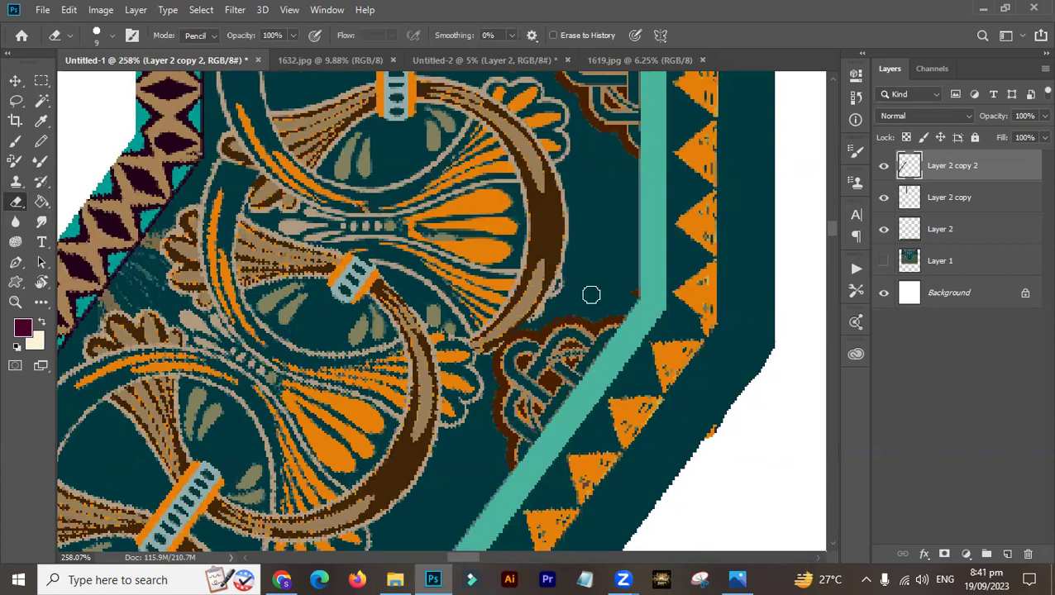
- Pick up the dark teal background colour and cover the brown speck beside the light teal line with an 8 px pencil
{"action": "key", "text": "b"}
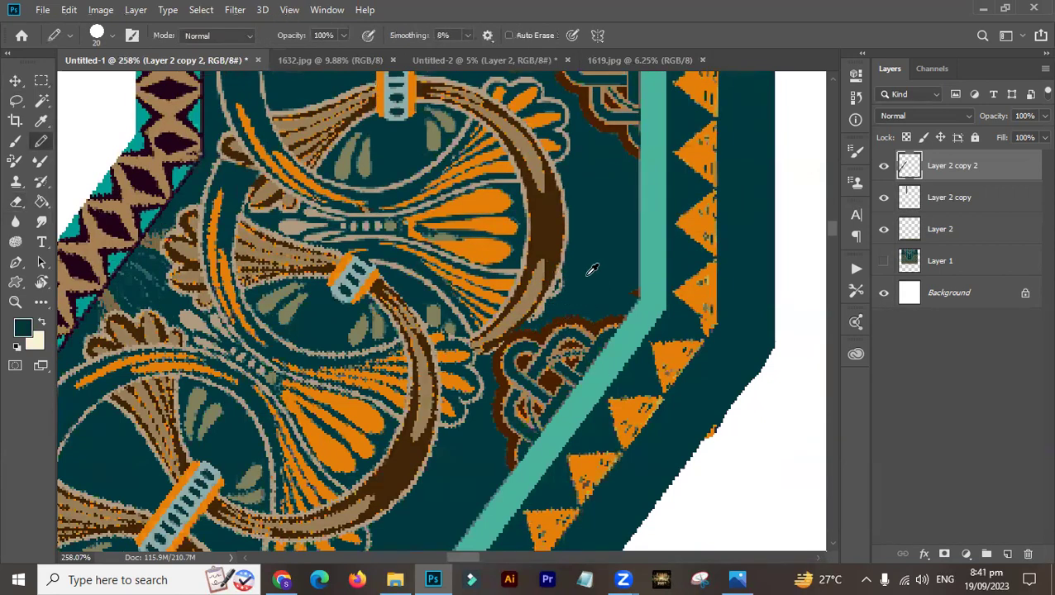
{"action": "key", "text": "bracketleft"}
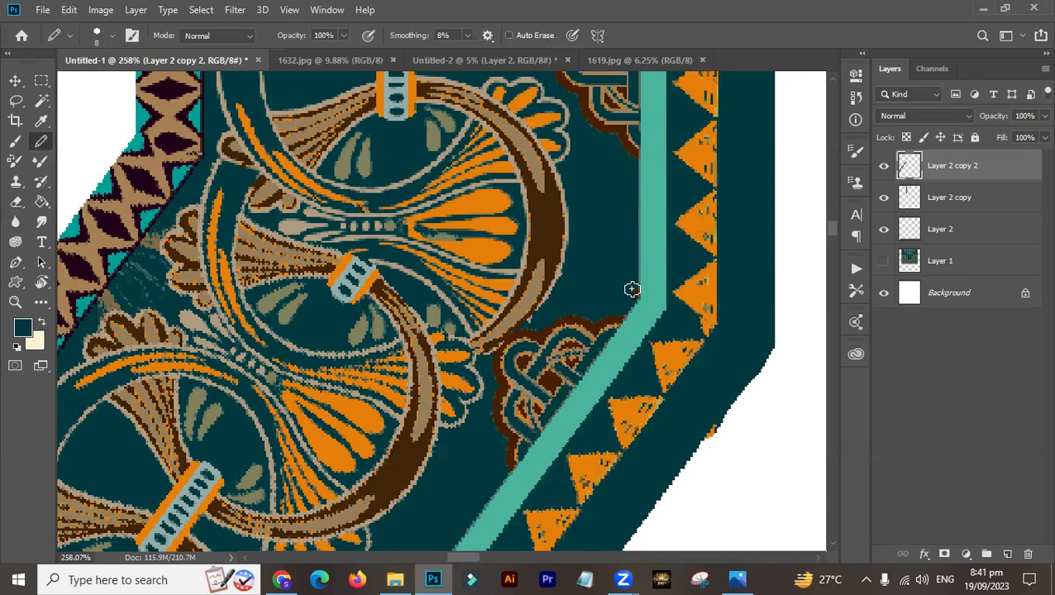
{"action": "left_click_drag", "start_coordinate": [506, 354], "coordinate": [527, 306]}
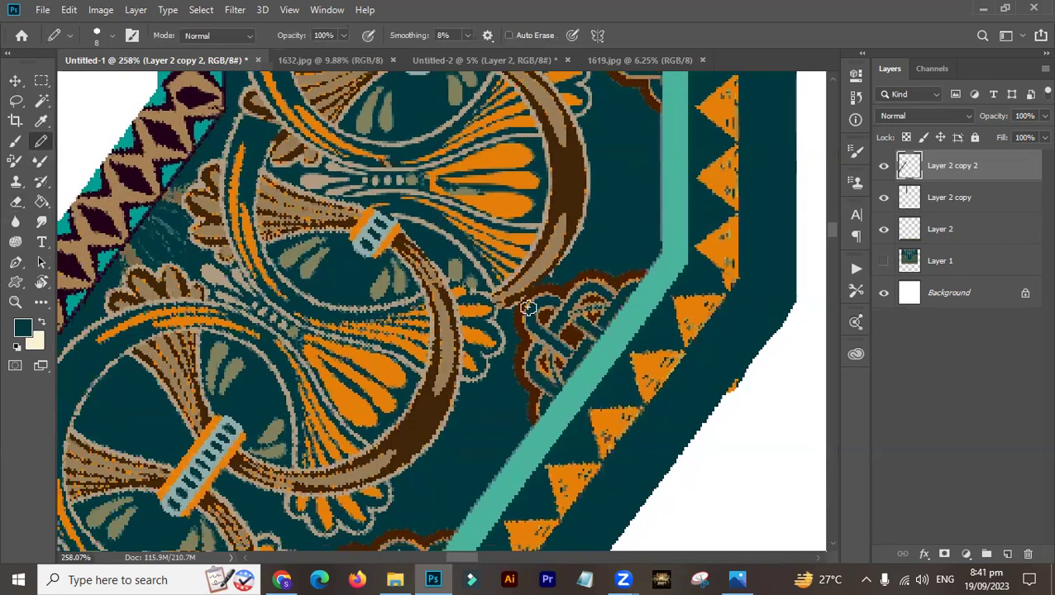
- Select the vertical strip's layer and erase the stray orange remnant along the joint's outer edge
{"action": "key", "text": "v"}
{"action": "left_click", "coordinate": [748, 397]}
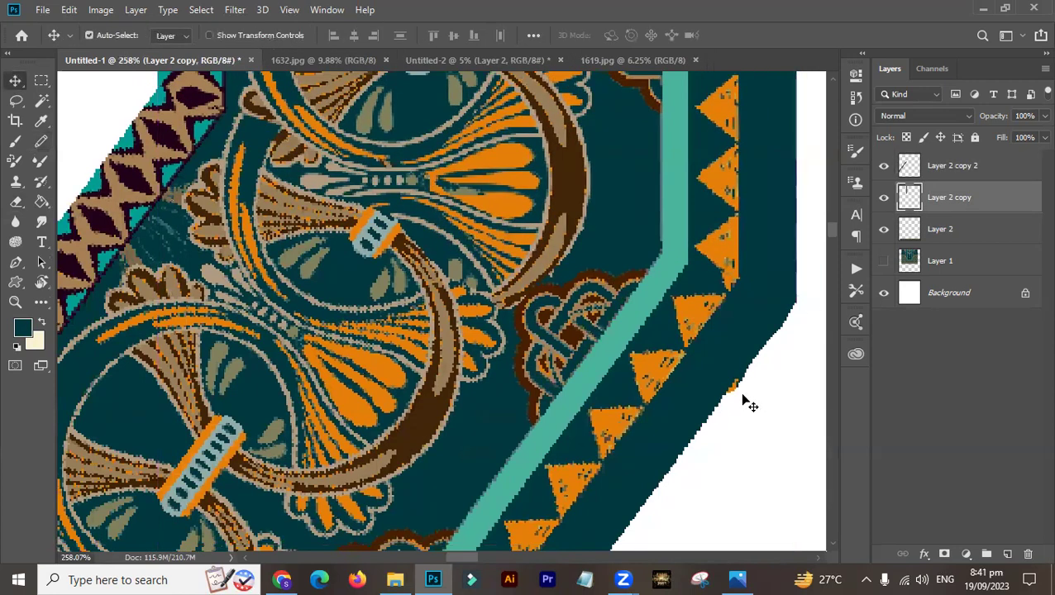
{"action": "key", "text": "e"}
{"action": "left_click_drag", "start_coordinate": [700, 361], "coordinate": [644, 388]}
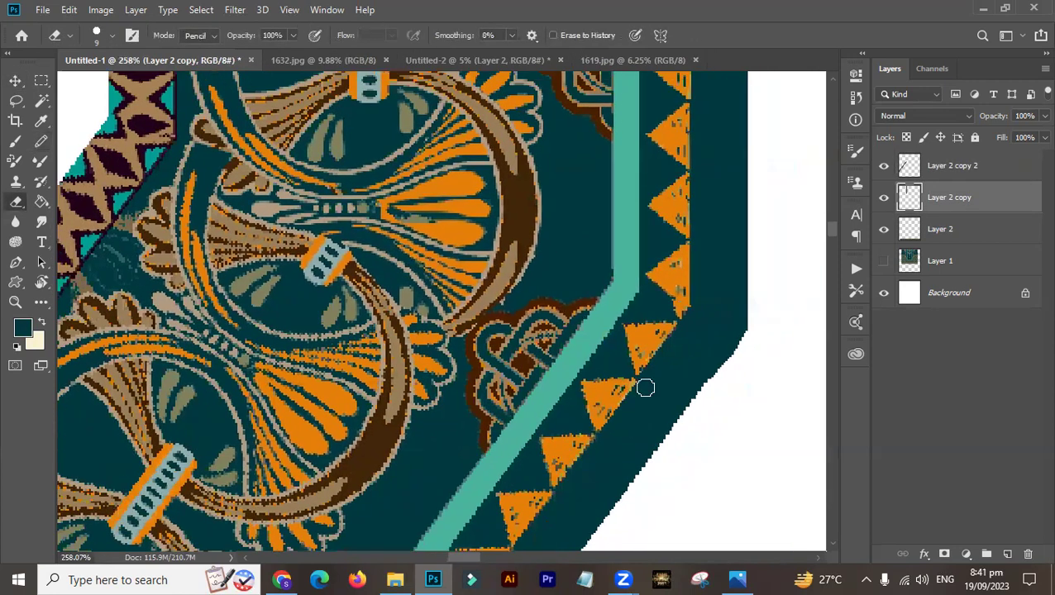
{"action": "key", "text": "p"}
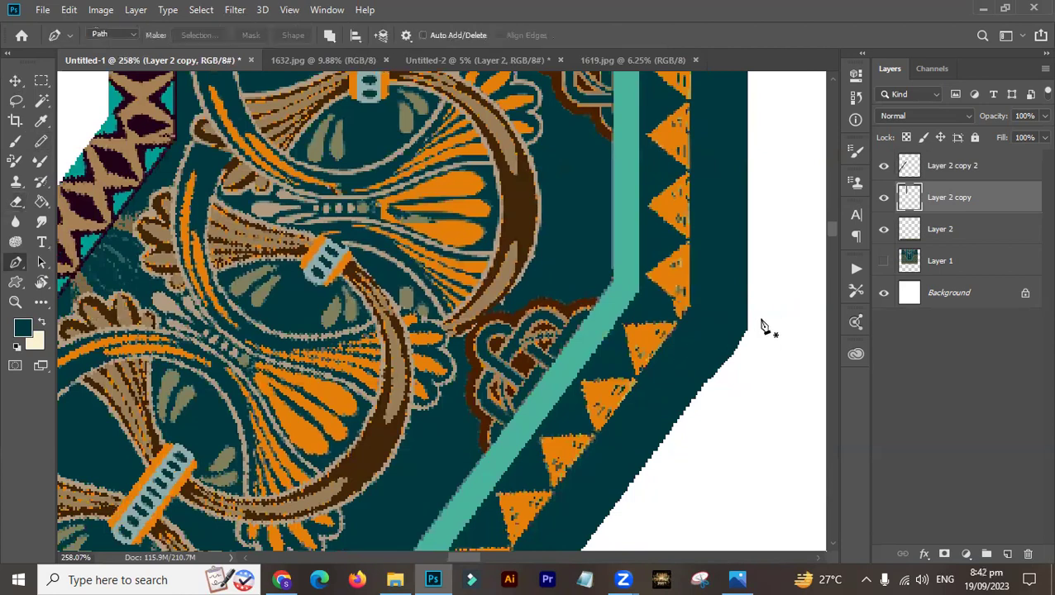
{"action": "left_click", "coordinate": [746, 329]}
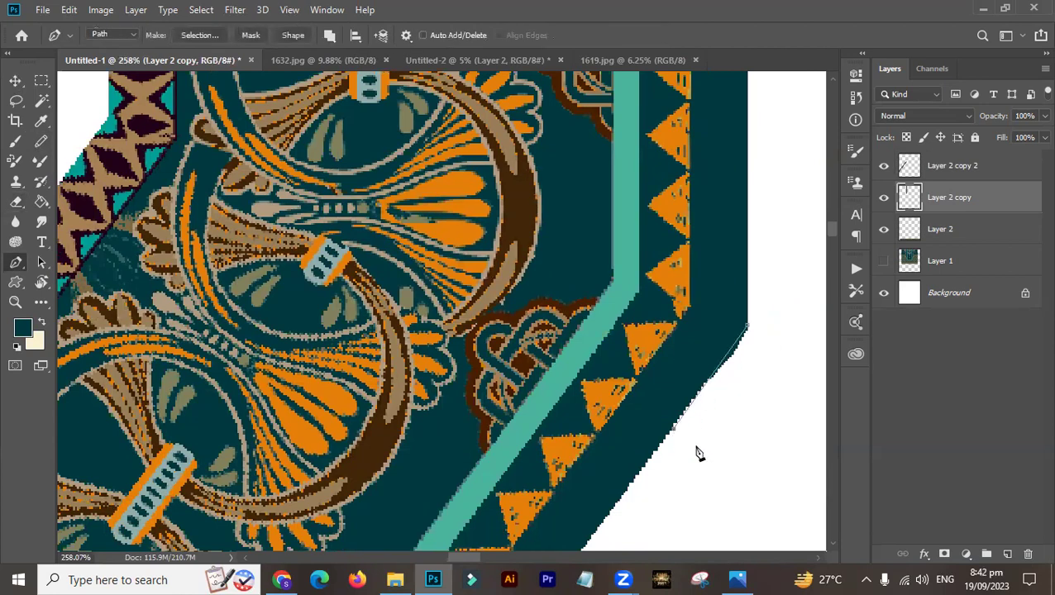
{"action": "key", "text": "Escape"}
- Examine the cleaned joint and the whole angled border at wider zoom levels
{"action": "key", "text": "ctrl+0"}
{"action": "left_click", "coordinate": [388, 184], "text": "ctrl"}
{"action": "left_click", "coordinate": [383, 251], "text": "ctrl"}
{"action": "key", "text": "v"}
{"action": "left_click_drag", "start_coordinate": [330, 354], "coordinate": [361, 406]}
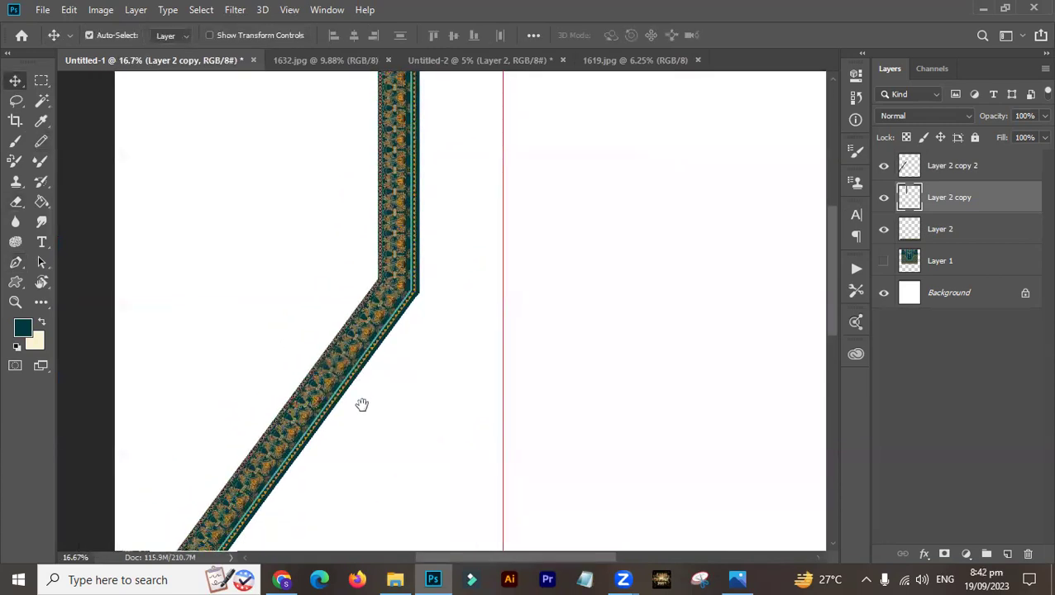
{"action": "left_click_drag", "start_coordinate": [363, 399], "coordinate": [374, 271]}
{"action": "key", "text": "ctrl+minus"}
{"action": "key", "text": "ctrl+minus"}
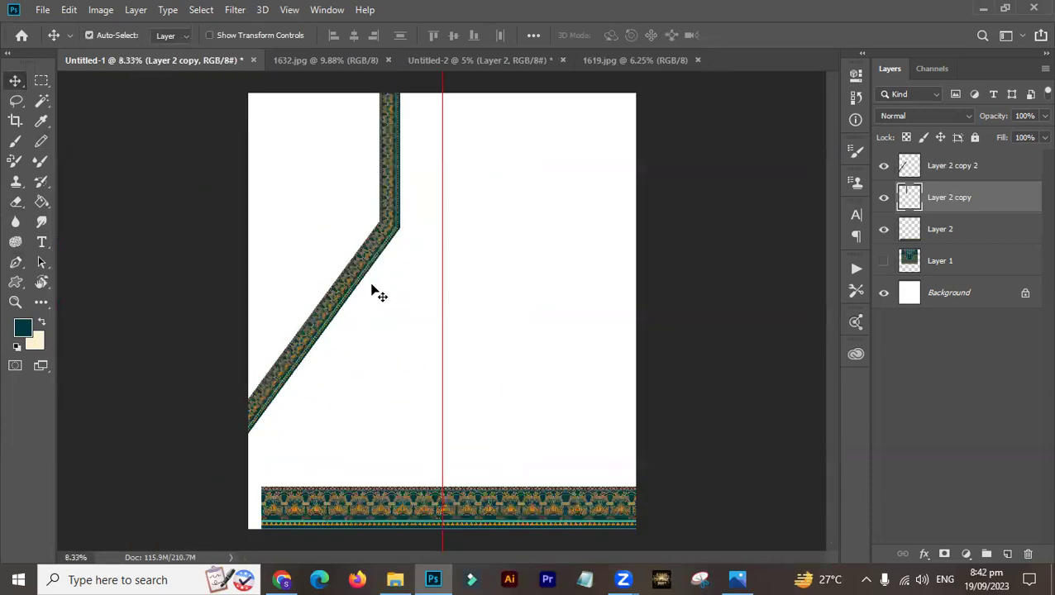
- Merge the slanted and vertical strips into one layer and move the joined border down and slightly right
{"action": "left_click_drag", "start_coordinate": [342, 292], "coordinate": [456, 251]}
{"action": "left_click", "coordinate": [389, 172], "text": "ctrl+shift"}
{"action": "key", "text": "ctrl+z"}
{"action": "key", "text": "ctrl+e"}
{"action": "left_click_drag", "start_coordinate": [405, 217], "coordinate": [405, 284]}
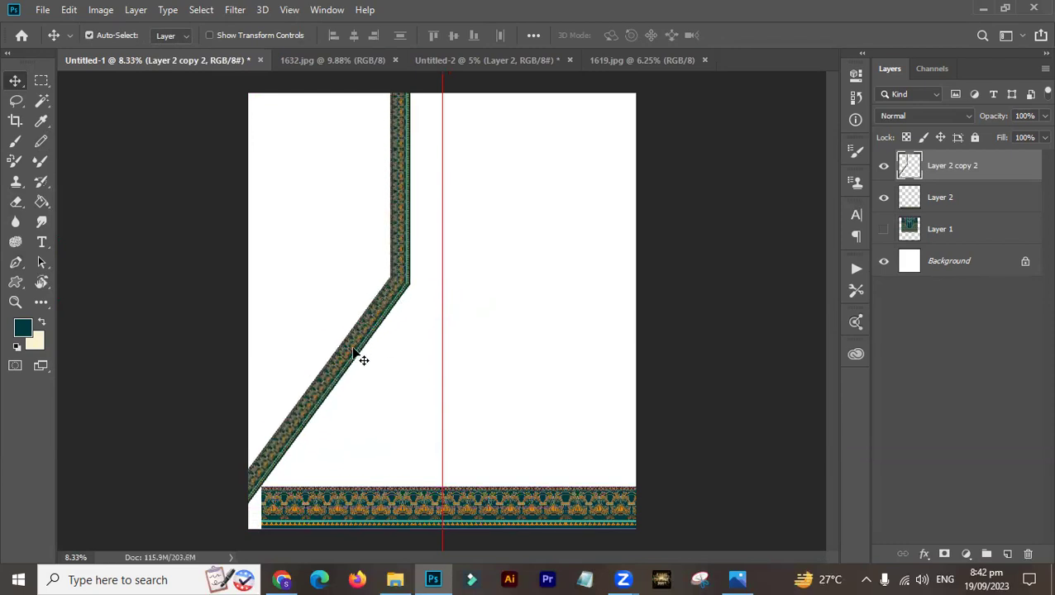
{"action": "scroll", "coordinate": [322, 465], "scroll_direction": "up", "scroll_amount": 2}
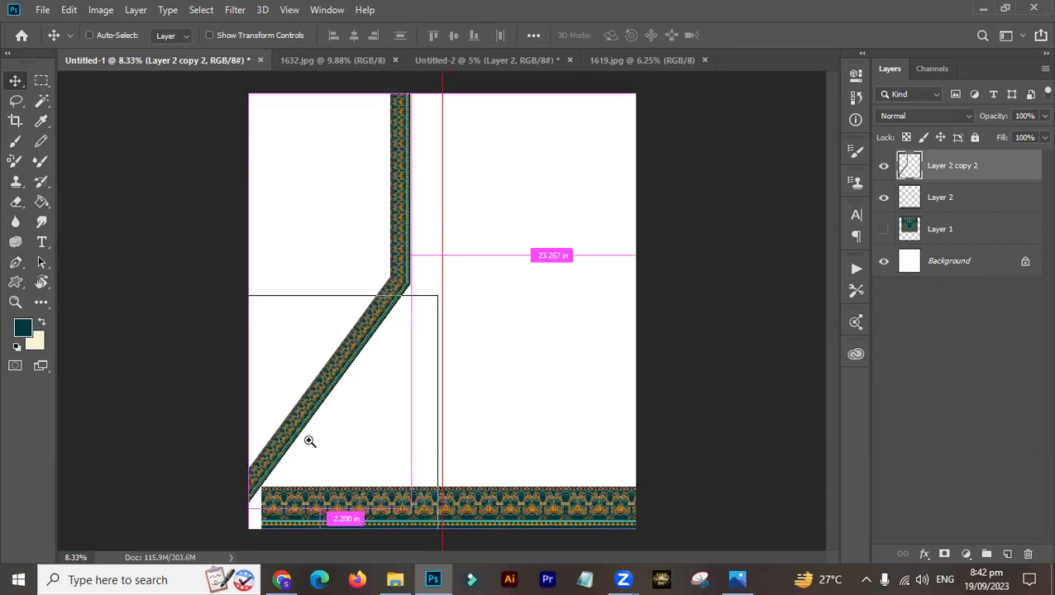
{"action": "scroll", "coordinate": [351, 356], "scroll_direction": "down", "scroll_amount": 1}
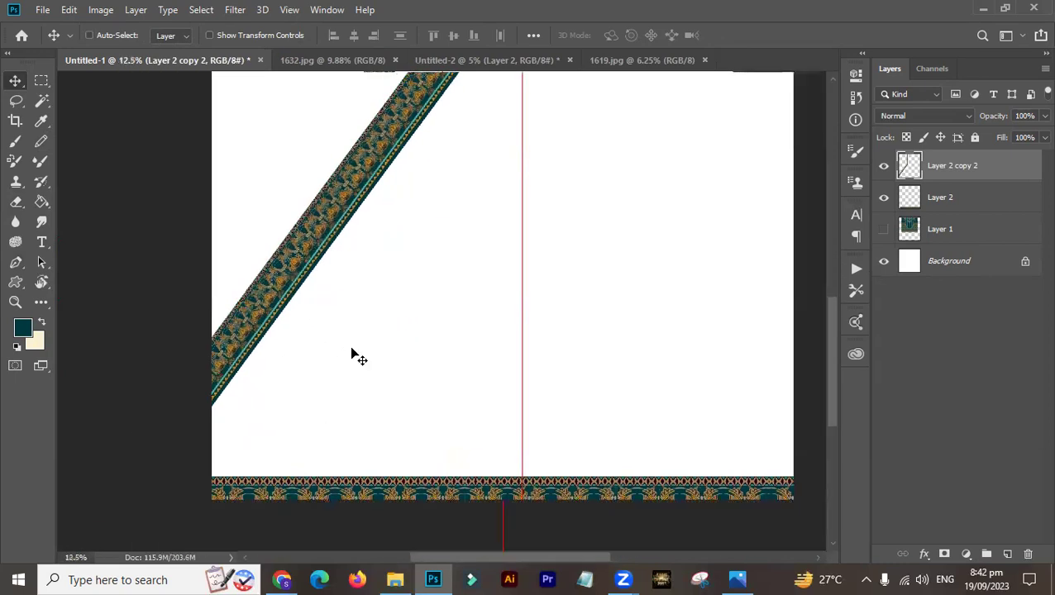
- Move the joined angled border farther down the page and bring the horizontal border up inside the page's bottom edge
{"action": "left_click_drag", "start_coordinate": [399, 227], "coordinate": [447, 269]}
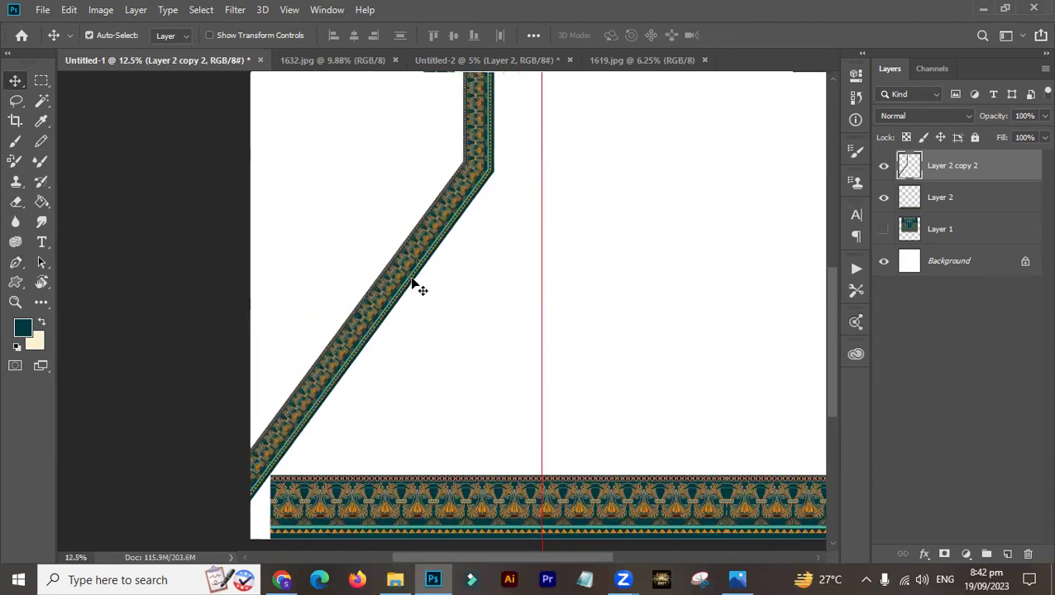
{"action": "key", "text": "l"}
{"action": "mouse_move", "coordinate": [490, 232]}
{"action": "left_mouse_down"}
{"action": "mouse_move", "coordinate": [261, 234]}
{"action": "mouse_move", "coordinate": [143, 400]}
{"action": "mouse_move", "coordinate": [161, 517]}
{"action": "mouse_move", "coordinate": [180, 541]}
{"action": "mouse_move", "coordinate": [201, 544]}
{"action": "mouse_move", "coordinate": [233, 543]}
{"action": "mouse_move", "coordinate": [469, 410]}
{"action": "left_mouse_up"}
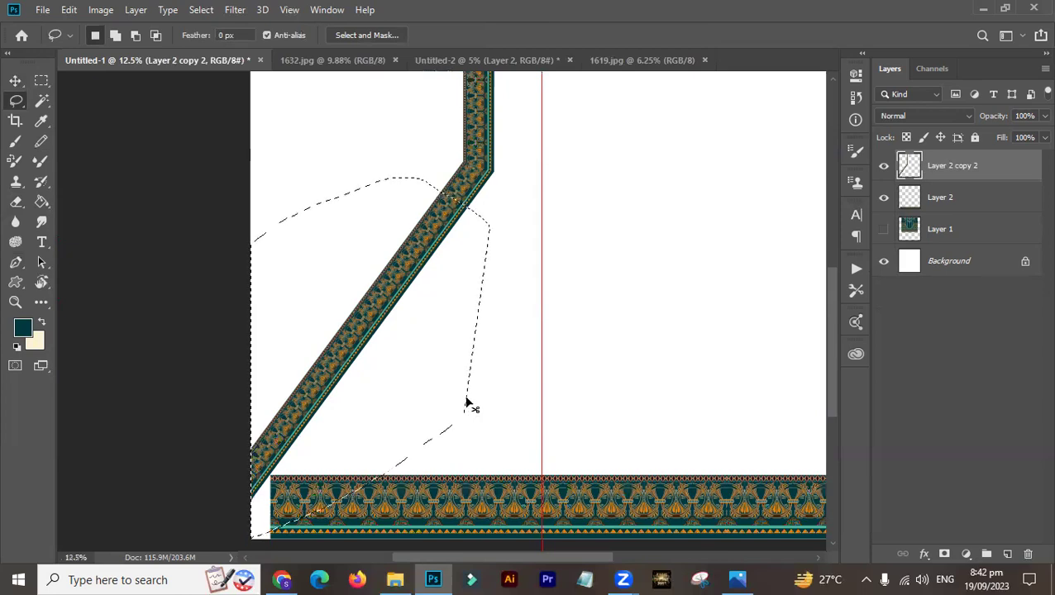
{"action": "key", "text": "ctrl+j"}
{"action": "key", "text": "ctrl+z"}
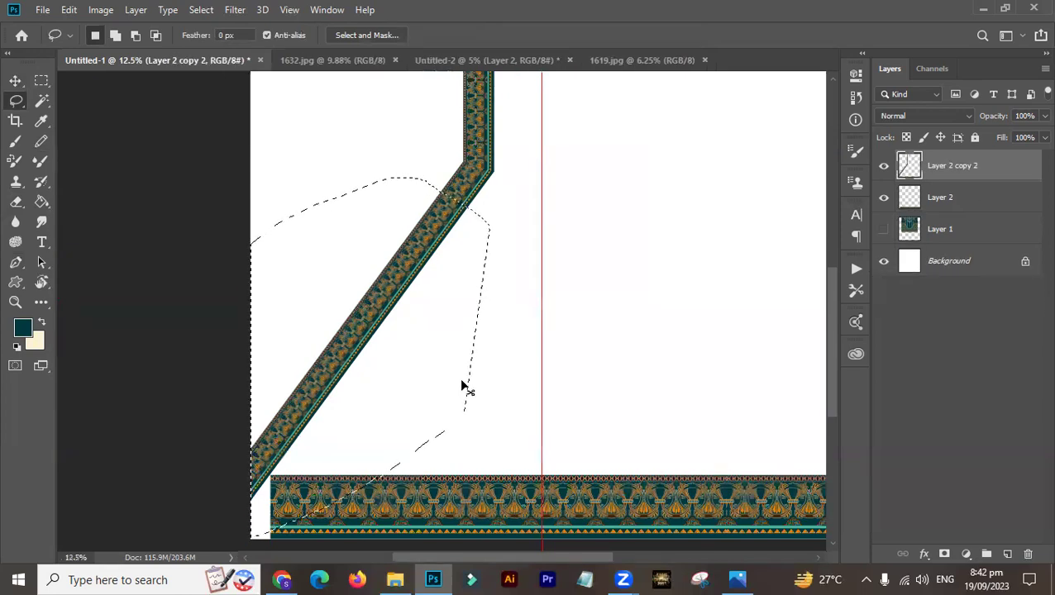
{"action": "key", "text": "ctrl+j"}
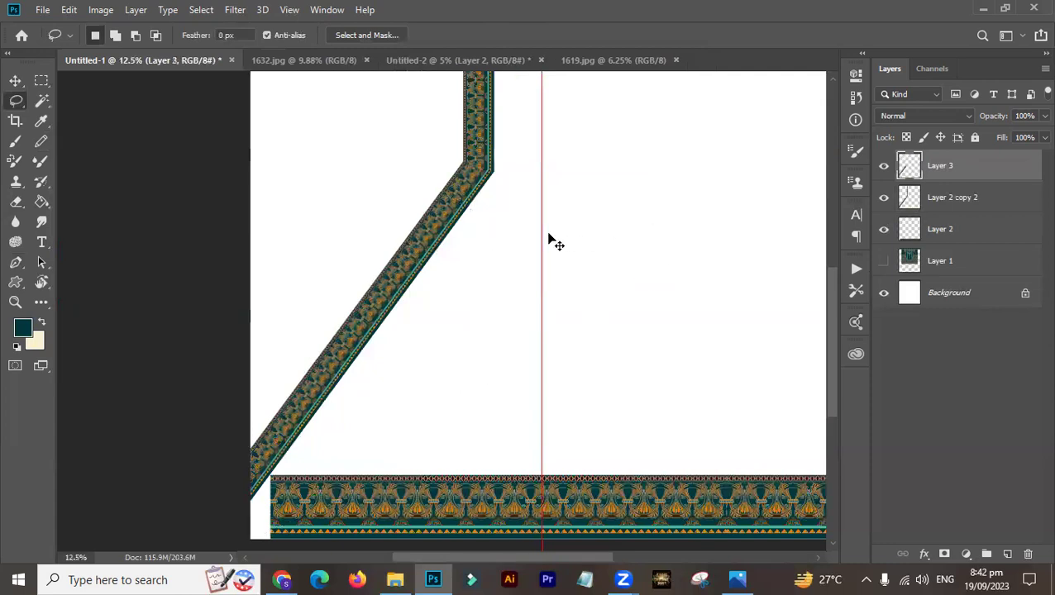
{"action": "key", "text": "ctrl+t"}
{"action": "left_click_drag", "start_coordinate": [506, 237], "coordinate": [434, 139]}
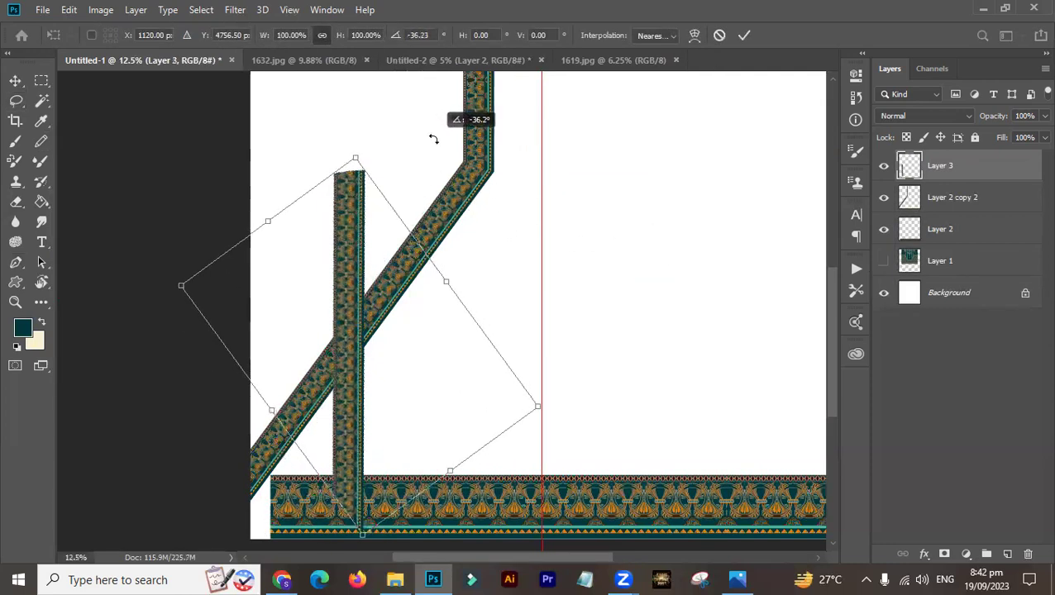
{"action": "key", "text": "Escape"}
{"action": "key", "text": "Delete"}
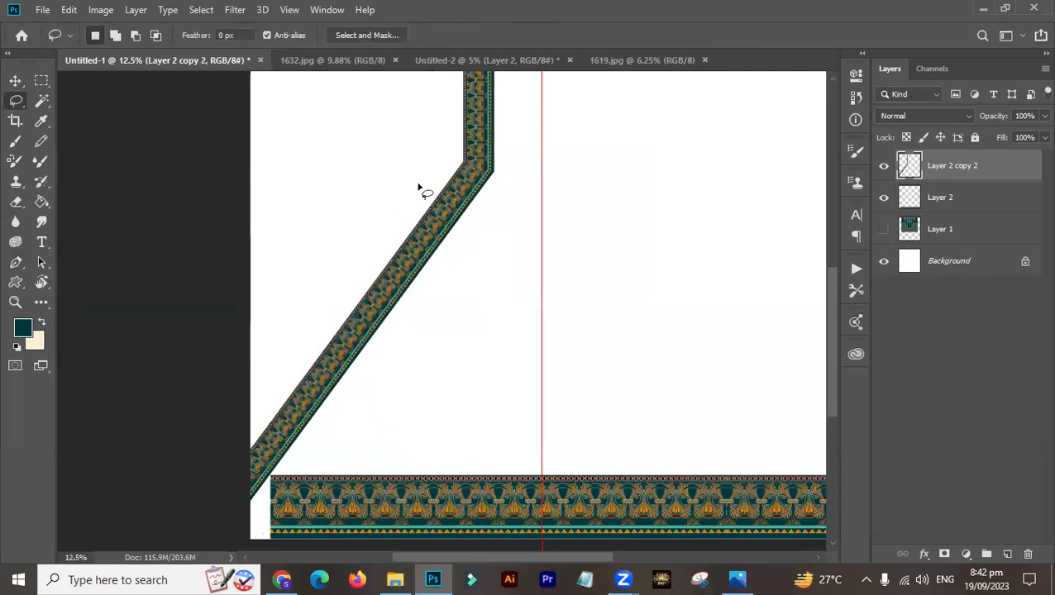
- Duplicate the vertical strip and place the copy lower down, crossing the slanted strip and reaching the page's bottom edge
{"action": "left_click_drag", "start_coordinate": [420, 188], "coordinate": [400, 332]}
{"action": "key", "text": "b"}
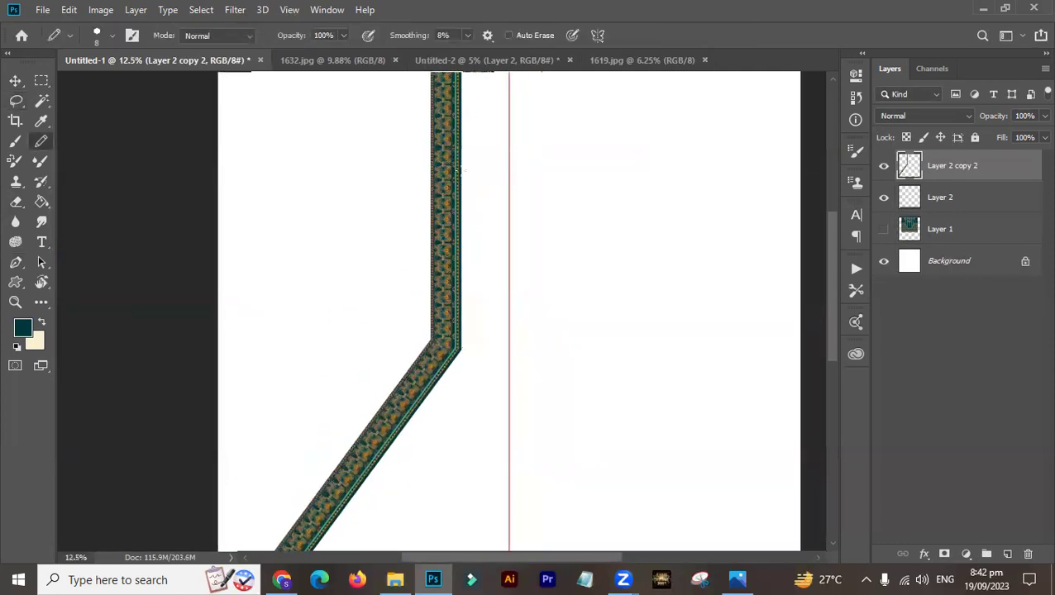
{"action": "key", "text": "v"}
{"action": "left_click_drag", "start_coordinate": [429, 179], "coordinate": [320, 464], "text": "alt"}
{"action": "left_click_drag", "start_coordinate": [353, 431], "coordinate": [330, 348]}
{"action": "mouse_move", "coordinate": [395, 143]}
{"action": "left_mouse_down"}
{"action": "mouse_move", "coordinate": [351, 197]}
{"action": "mouse_move", "coordinate": [385, 141]}
{"action": "left_mouse_up"}
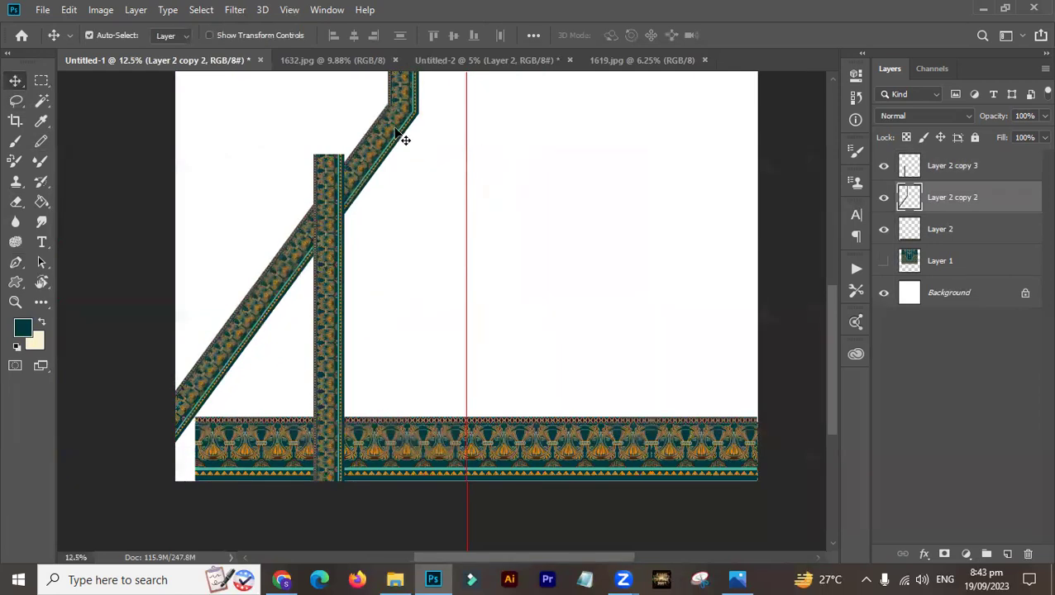
- Nudge the vertical copy slightly right to fine-tune where it crosses the slanted strip
{"action": "left_click", "coordinate": [319, 165], "text": "ctrl"}
{"action": "left_click", "coordinate": [319, 164], "text": "ctrl"}
{"action": "left_click", "coordinate": [322, 165], "text": "ctrl"}
{"action": "left_click", "coordinate": [325, 238], "text": "ctrl"}
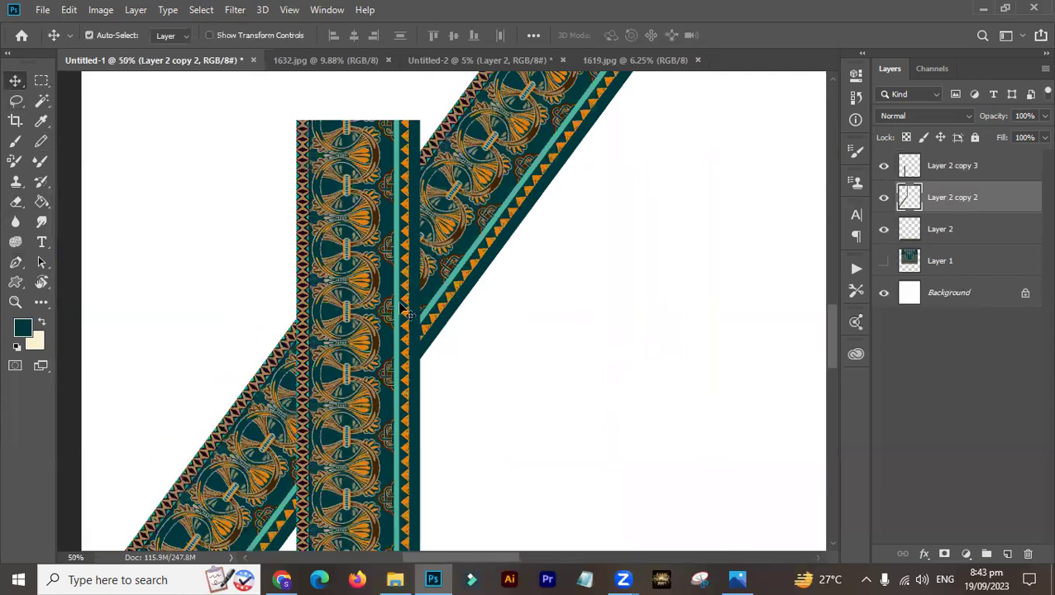
{"action": "left_click_drag", "start_coordinate": [414, 369], "coordinate": [382, 373]}
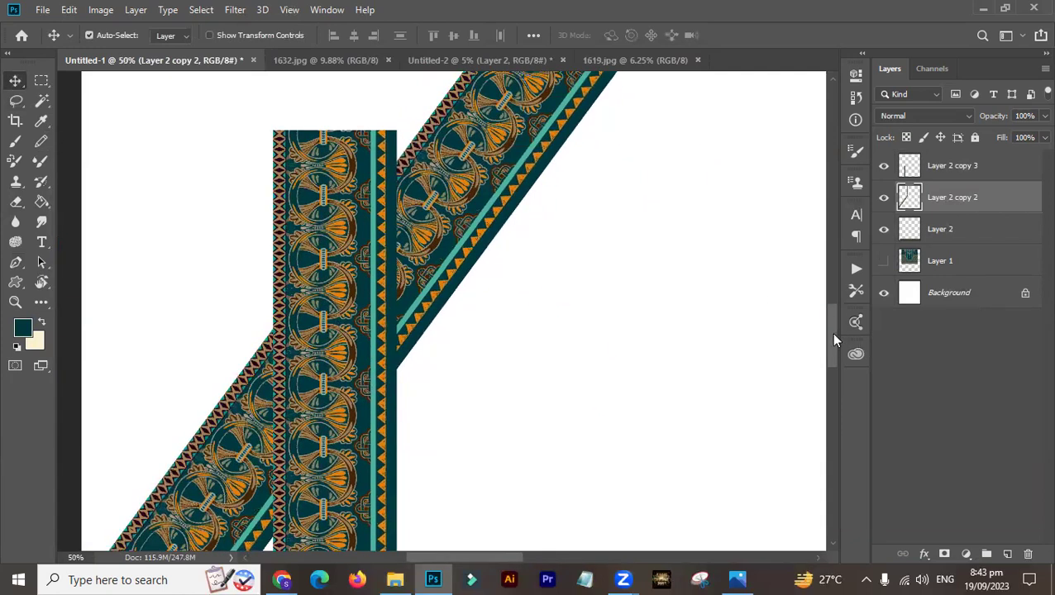
{"action": "left_click_drag", "start_coordinate": [419, 263], "coordinate": [435, 268]}
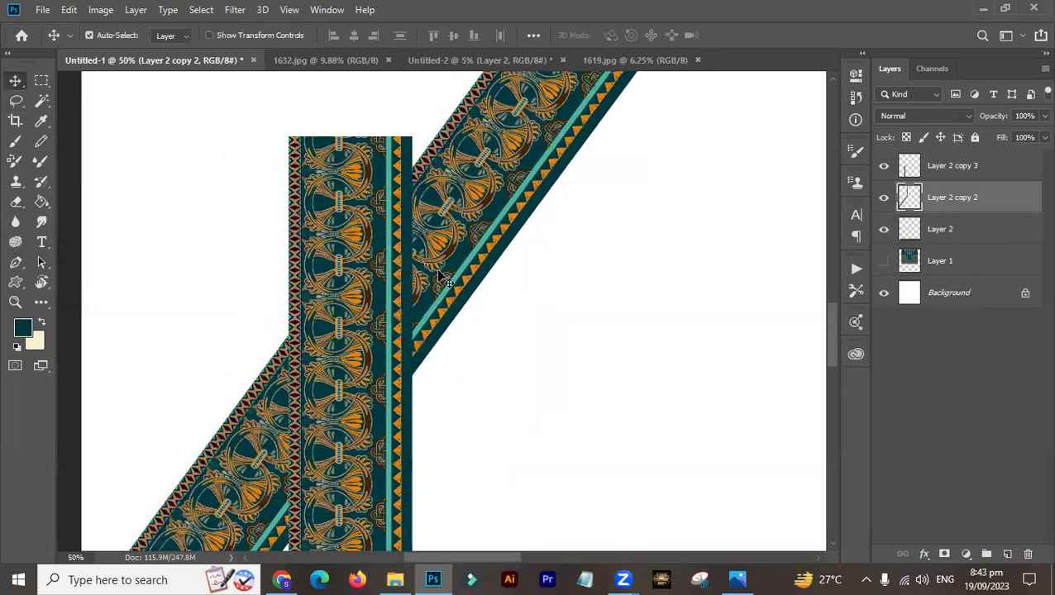
{"action": "mouse_move", "coordinate": [343, 333]}
{"action": "left_mouse_down"}
{"action": "mouse_move", "coordinate": [331, 343]}
{"action": "mouse_move", "coordinate": [349, 333]}
{"action": "left_mouse_up"}
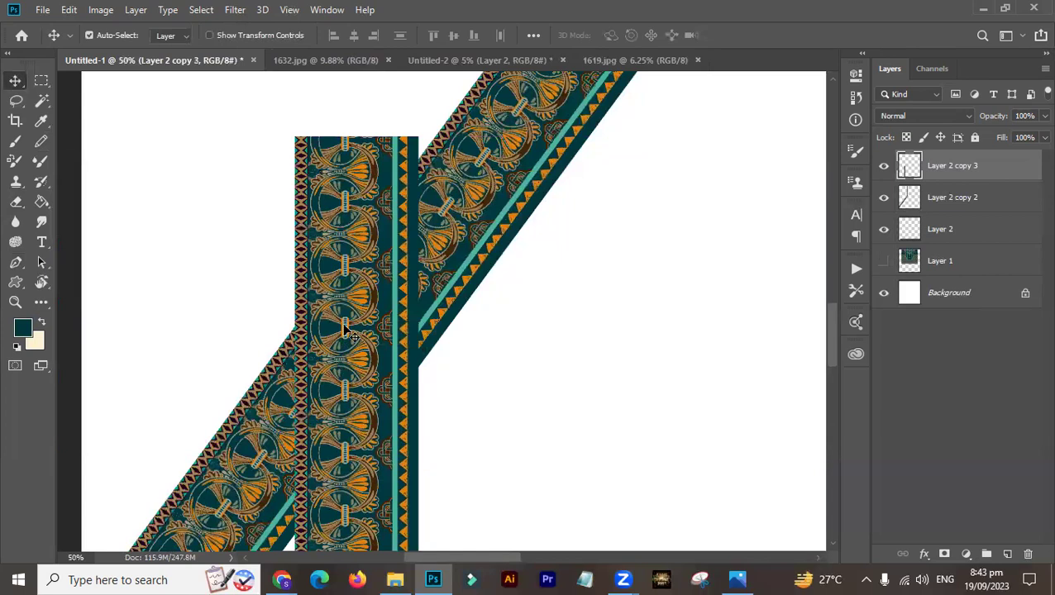
- Outline the vertical copy's top with a Pen path along the diagonal joint line, delete that part and deselect
{"action": "key", "text": "p"}
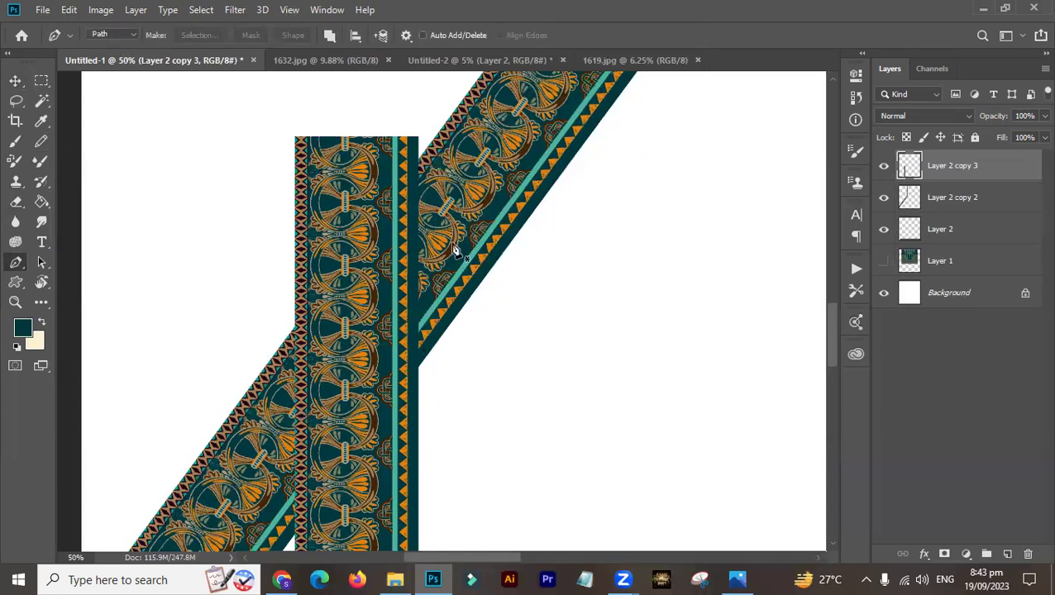
{"action": "left_click", "coordinate": [419, 368]}
{"action": "left_click", "coordinate": [295, 329]}
{"action": "left_click", "coordinate": [234, 108]}
{"action": "left_click", "coordinate": [410, 78]}
{"action": "left_click_drag", "start_coordinate": [499, 181], "coordinate": [531, 386]}
{"action": "key", "text": "ctrl+Return"}
{"action": "key", "text": "Delete"}
{"action": "key", "text": "ctrl+d"}
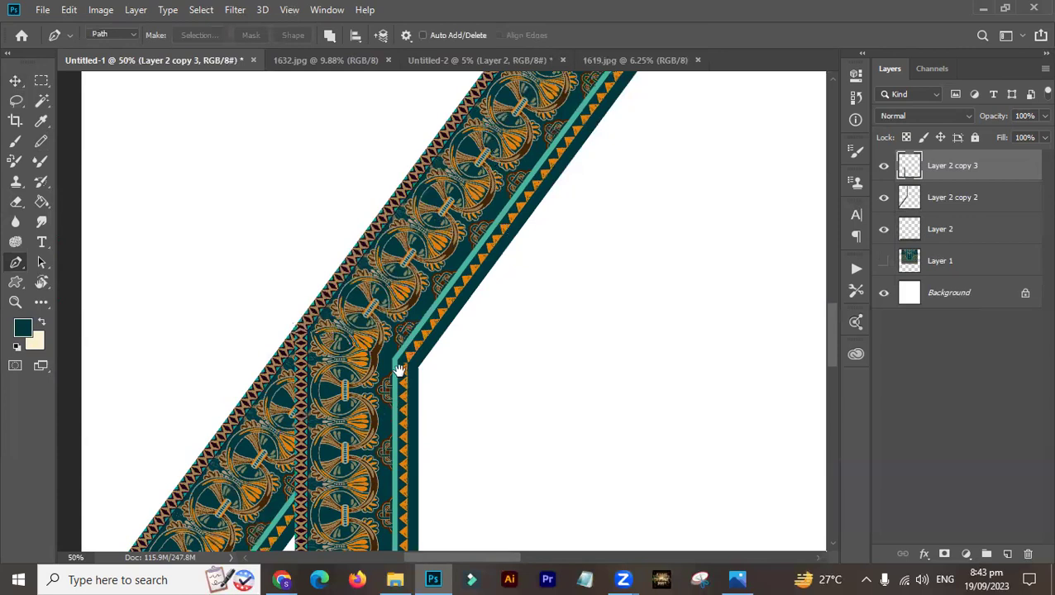
- On the slanted strip's layer, delete the section beside the vertical copy's outer edge with a rectangular selection, then deselect
{"action": "left_click_drag", "start_coordinate": [398, 371], "coordinate": [439, 268]}
{"action": "key", "text": "v"}
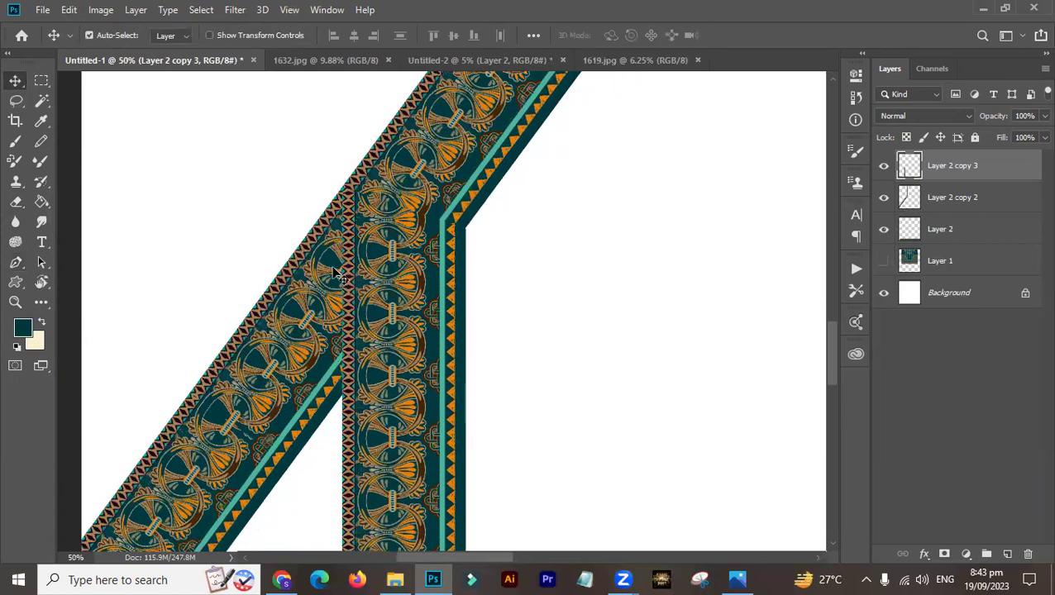
{"action": "left_click_drag", "start_coordinate": [438, 155], "coordinate": [485, 170]}
{"action": "key", "text": "ctrl+z"}
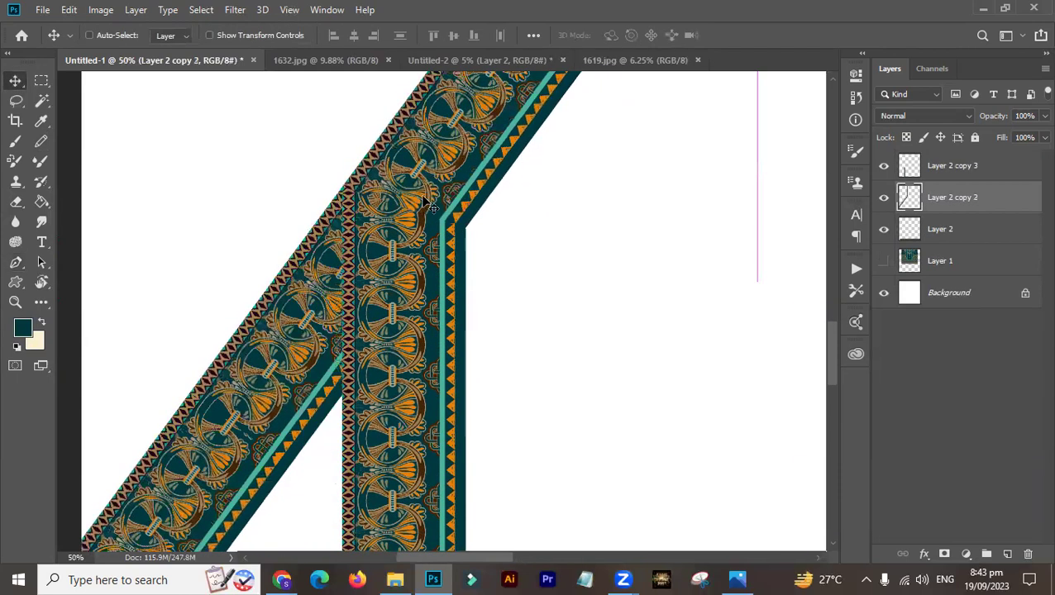
{"action": "key", "text": "m"}
{"action": "left_click_drag", "start_coordinate": [348, 126], "coordinate": [238, 531]}
{"action": "left_click_drag", "start_coordinate": [316, 385], "coordinate": [378, 413]}
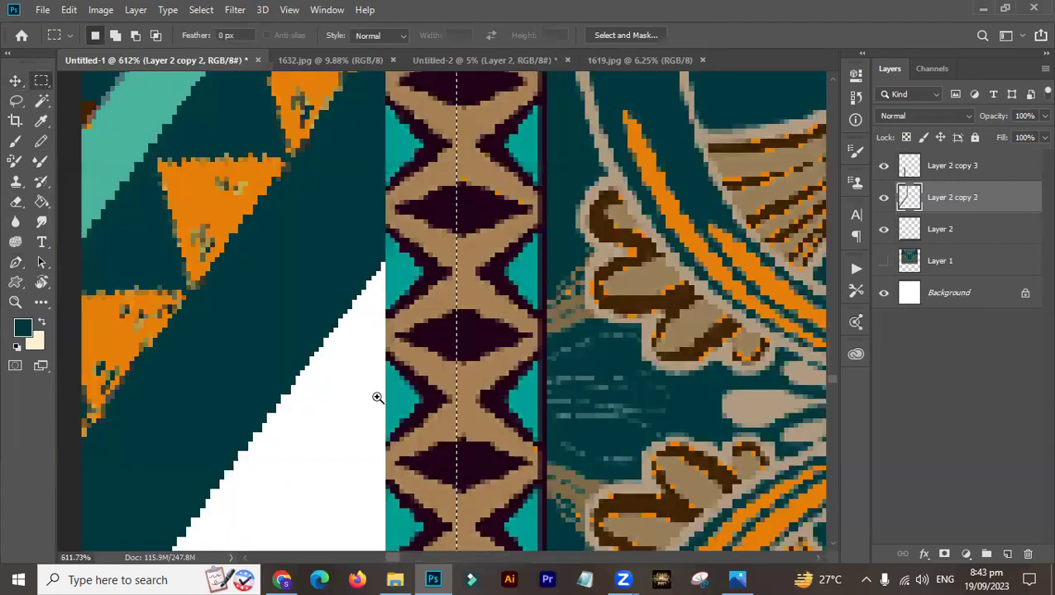
{"action": "left_click_drag", "start_coordinate": [429, 275], "coordinate": [360, 282]}
{"action": "scroll", "coordinate": [379, 294], "scroll_direction": "down", "scroll_amount": 8}
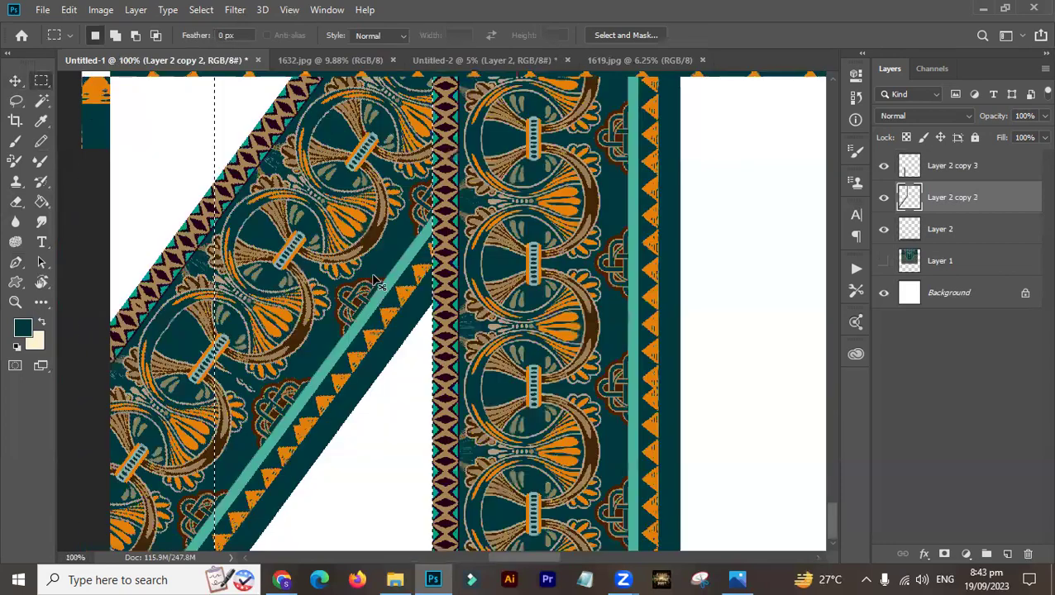
{"action": "key", "text": "ctrl+minus"}
{"action": "left_click_drag", "start_coordinate": [395, 202], "coordinate": [372, 364]}
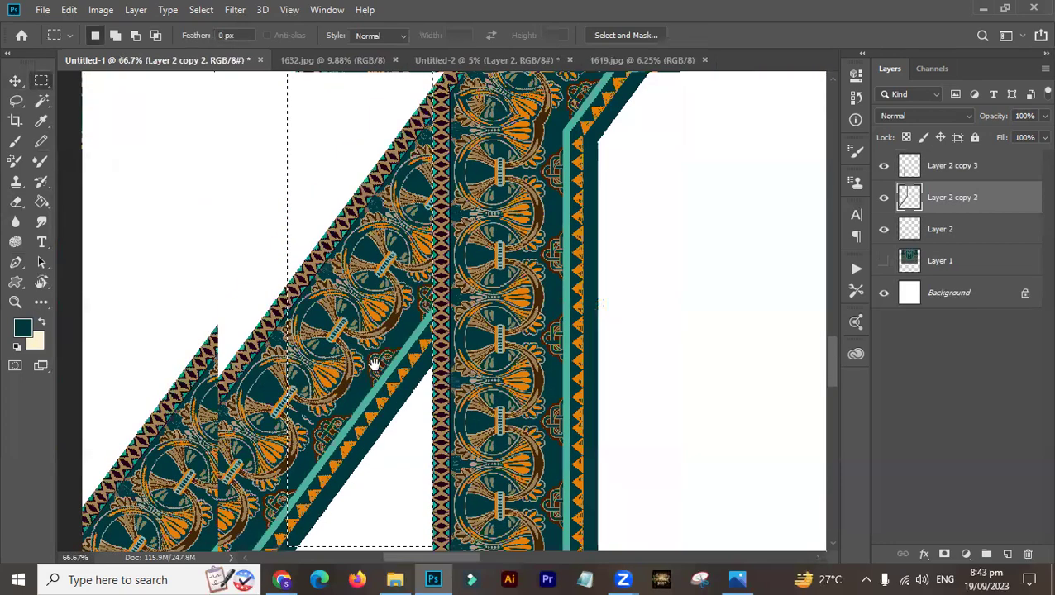
{"action": "key", "text": "v"}
{"action": "left_click_drag", "start_coordinate": [582, 149], "coordinate": [620, 157]}
{"action": "key", "text": "ctrl+z"}
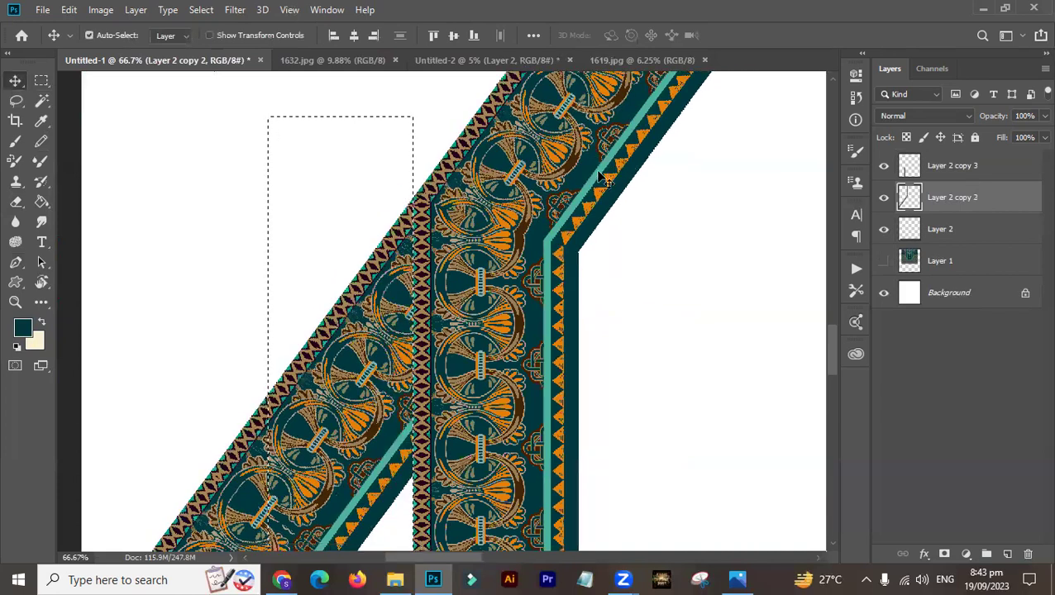
{"action": "key", "text": "Delete"}
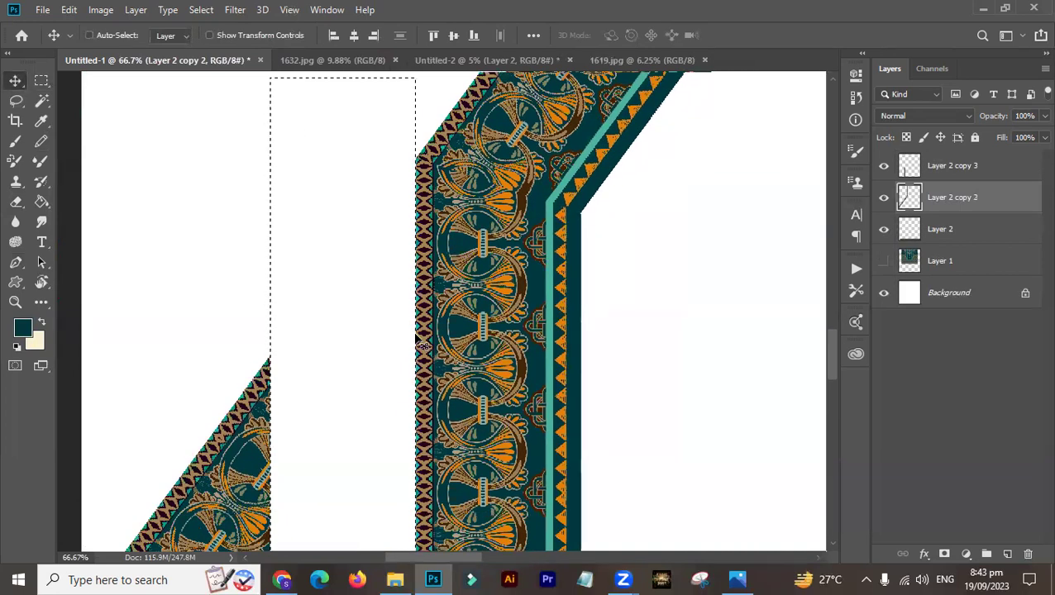
{"action": "scroll", "coordinate": [416, 338], "scroll_direction": "down", "scroll_amount": 3}
{"action": "key", "text": "ctrl+semicolon"}
{"action": "scroll", "coordinate": [419, 341], "scroll_direction": "down", "scroll_amount": 5}
{"action": "key", "text": "ctrl+d"}
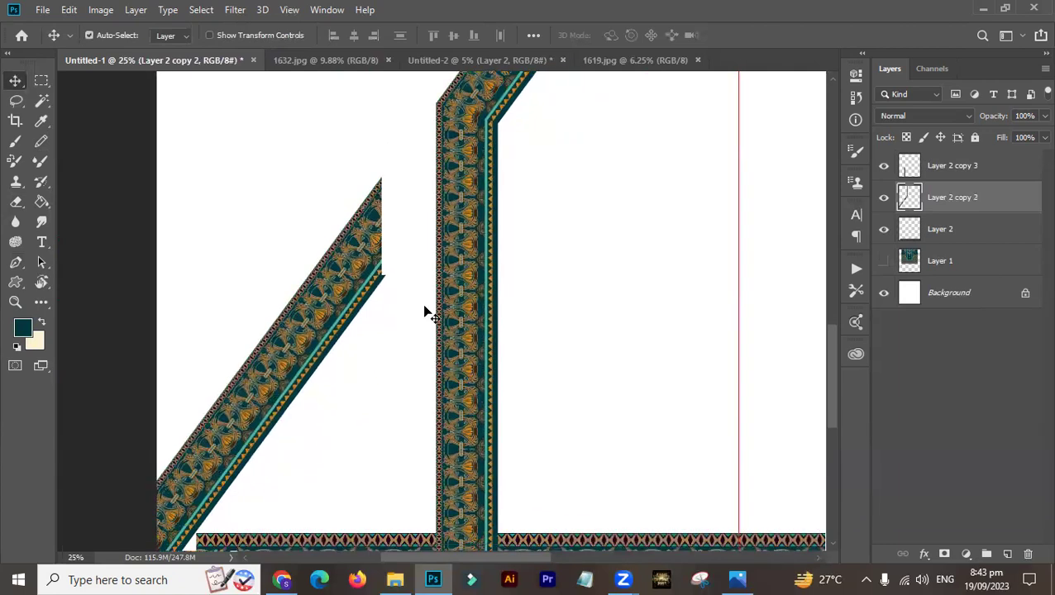
- Lasso the leftover lower piece of the slanted strip, keeping the joint out of the selection, delete it and deselect
{"action": "scroll", "coordinate": [424, 311], "scroll_direction": "down", "scroll_amount": 3}
{"action": "key", "text": "l"}
{"action": "mouse_move", "coordinate": [322, 473]}
{"action": "left_mouse_down"}
{"action": "mouse_move", "coordinate": [331, 348]}
{"action": "mouse_move", "coordinate": [168, 425]}
{"action": "mouse_move", "coordinate": [168, 566]}
{"action": "mouse_move", "coordinate": [224, 572]}
{"action": "left_mouse_up"}
{"action": "key", "text": "Delete"}
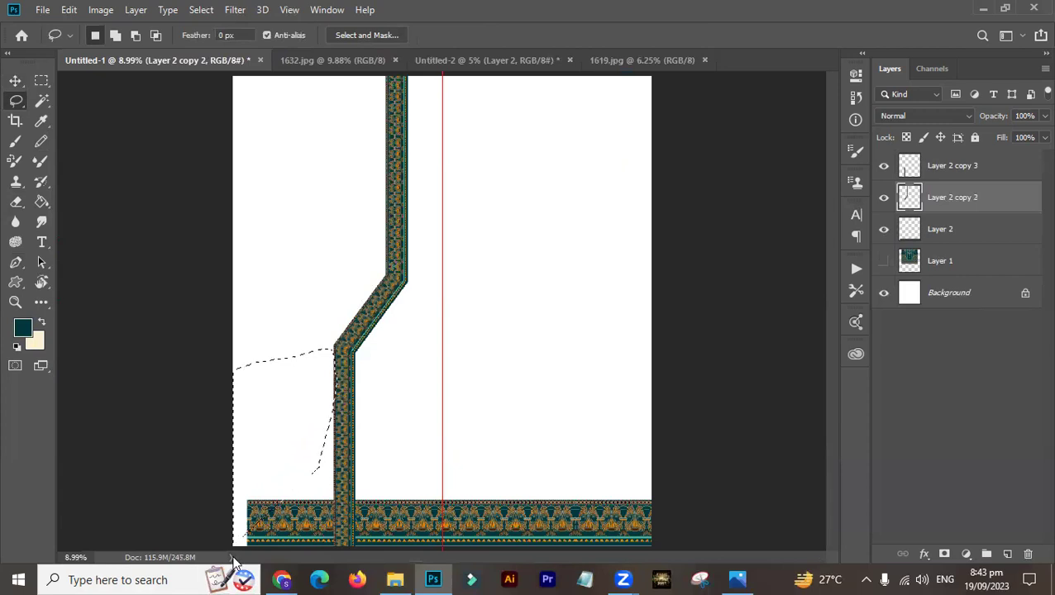
{"action": "key", "text": "ctrl+z"}
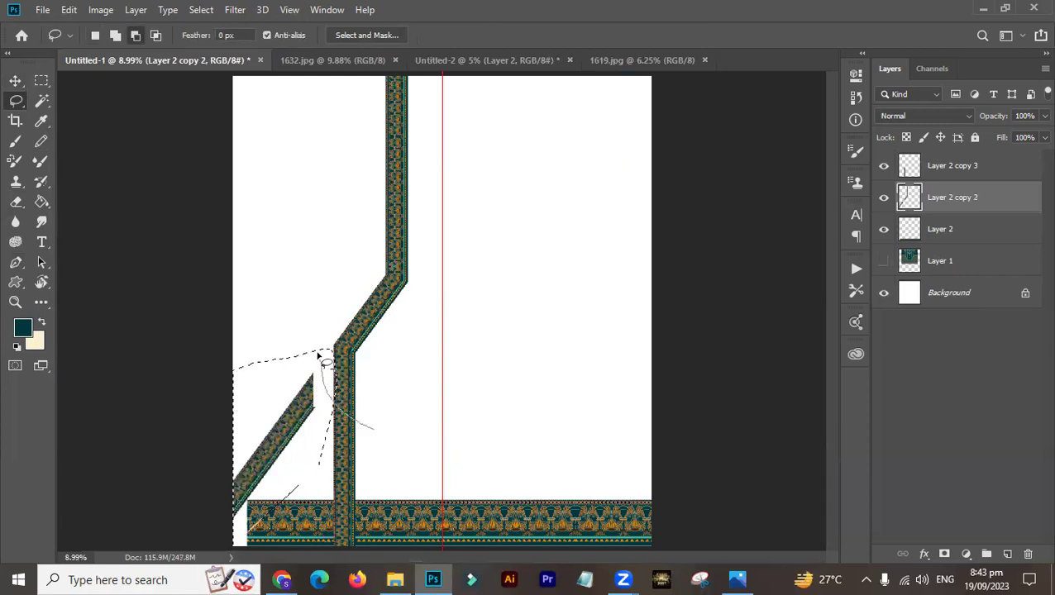
{"action": "key", "text": "Delete"}
{"action": "key", "text": "ctrl+d"}
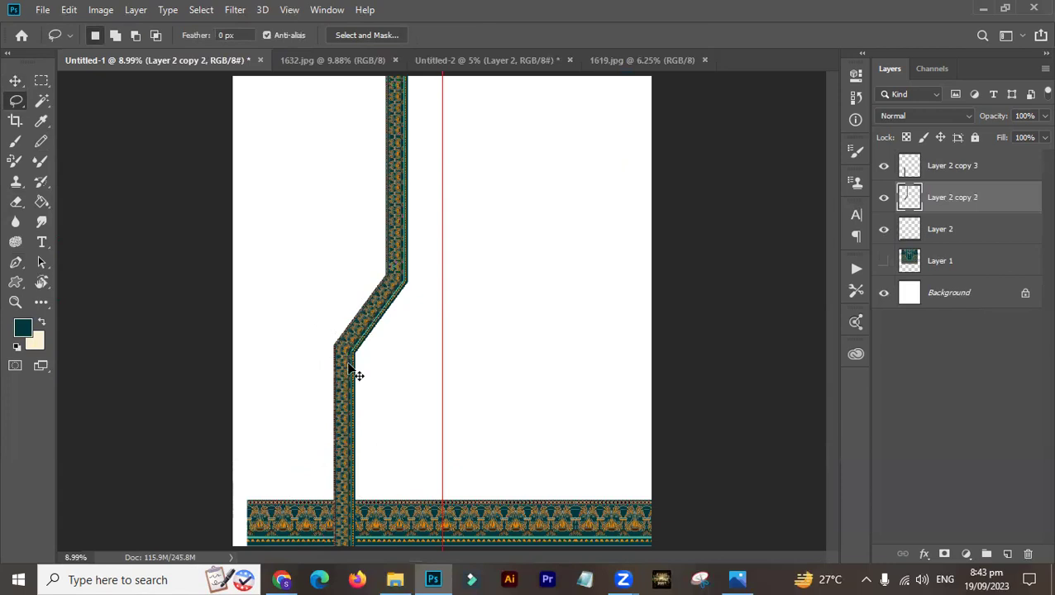
- Select the lower vertical strip's layer and examine its joint with the slanted strip, from the diamond edging to the inner motifs
{"action": "key", "text": "ctrl+minus"}
{"action": "key", "text": "ctrl+minus"}
{"action": "left_click_drag", "start_coordinate": [360, 307], "coordinate": [376, 339]}
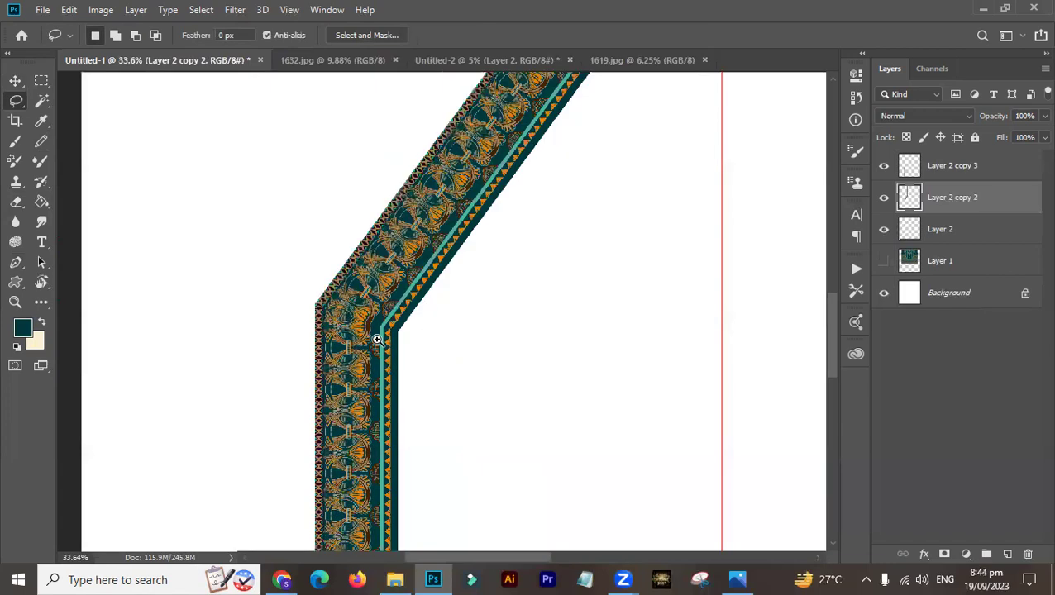
{"action": "left_click_drag", "start_coordinate": [264, 284], "coordinate": [413, 330]}
{"action": "key", "text": "v"}
{"action": "key", "text": "ctrl+z"}
{"action": "scroll", "coordinate": [413, 329], "scroll_direction": "up", "scroll_amount": 1}
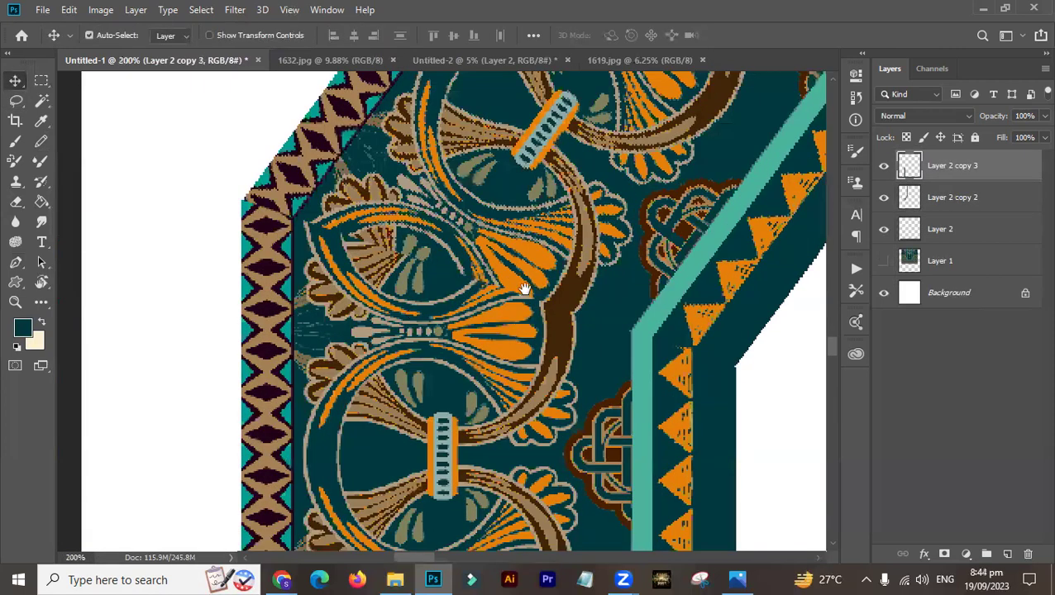
{"action": "key", "text": "e"}
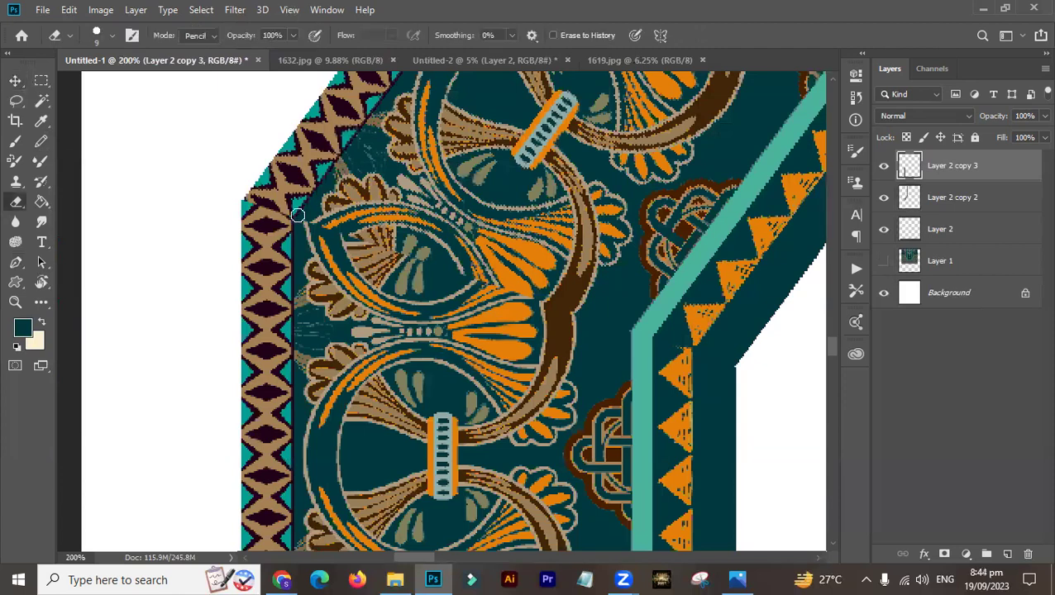
{"action": "scroll", "coordinate": [273, 236], "scroll_direction": "up", "scroll_amount": 1}
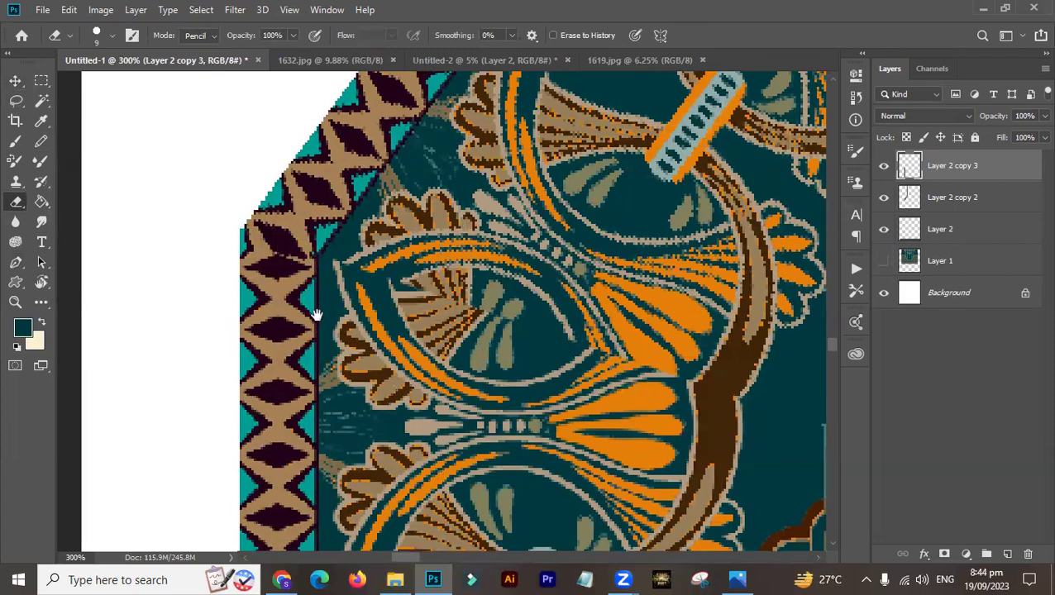
{"action": "left_click_drag", "start_coordinate": [317, 315], "coordinate": [312, 324]}
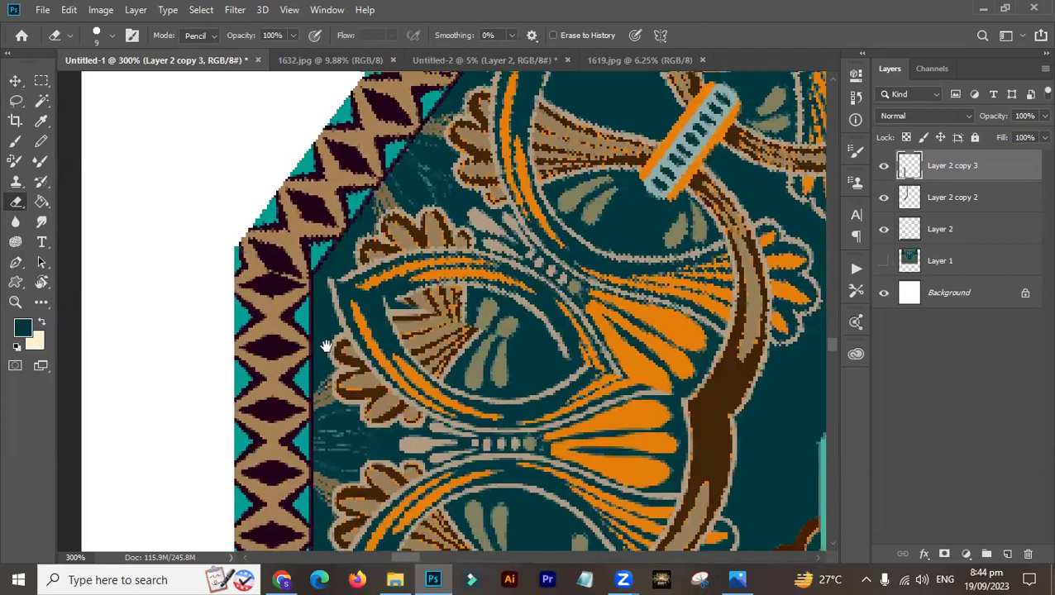
{"action": "left_click_drag", "start_coordinate": [248, 238], "coordinate": [255, 322]}
{"action": "left_click", "coordinate": [254, 320], "text": "ctrl"}
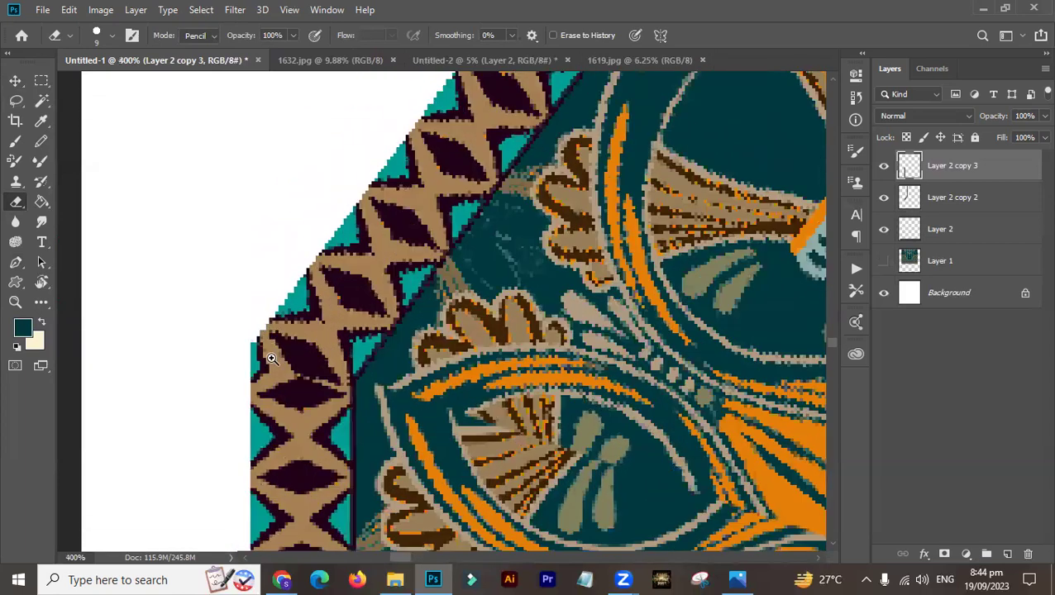
{"action": "left_click_drag", "start_coordinate": [277, 352], "coordinate": [187, 187]}
{"action": "left_click_drag", "start_coordinate": [381, 367], "coordinate": [365, 350]}
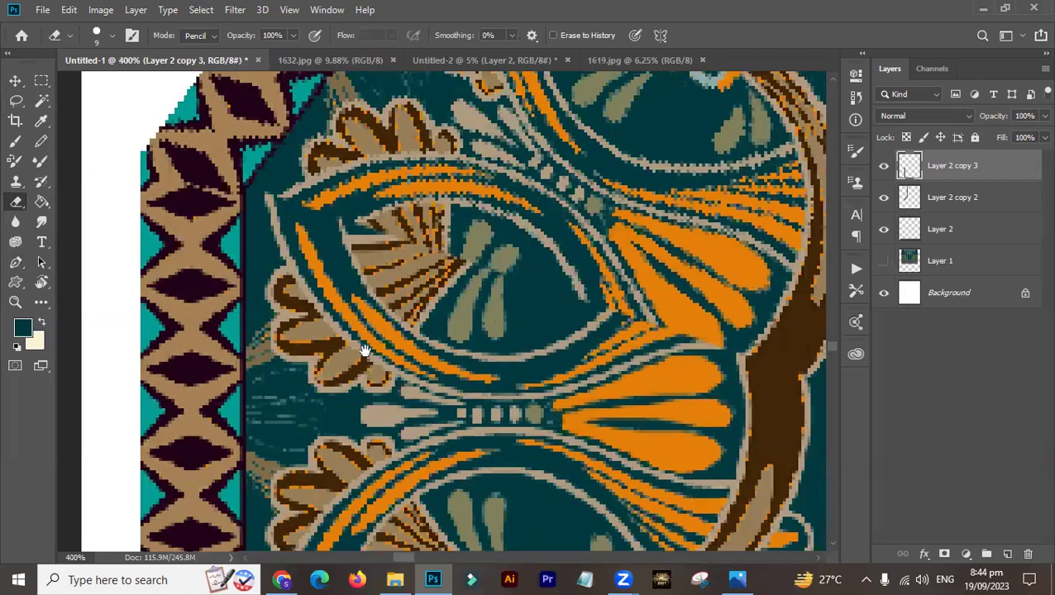
- Erase the lower vertical strip's overlap inside the eye-shaped motif at the joint, exposing the slanted strip's motif beneath
{"action": "key", "text": "b"}
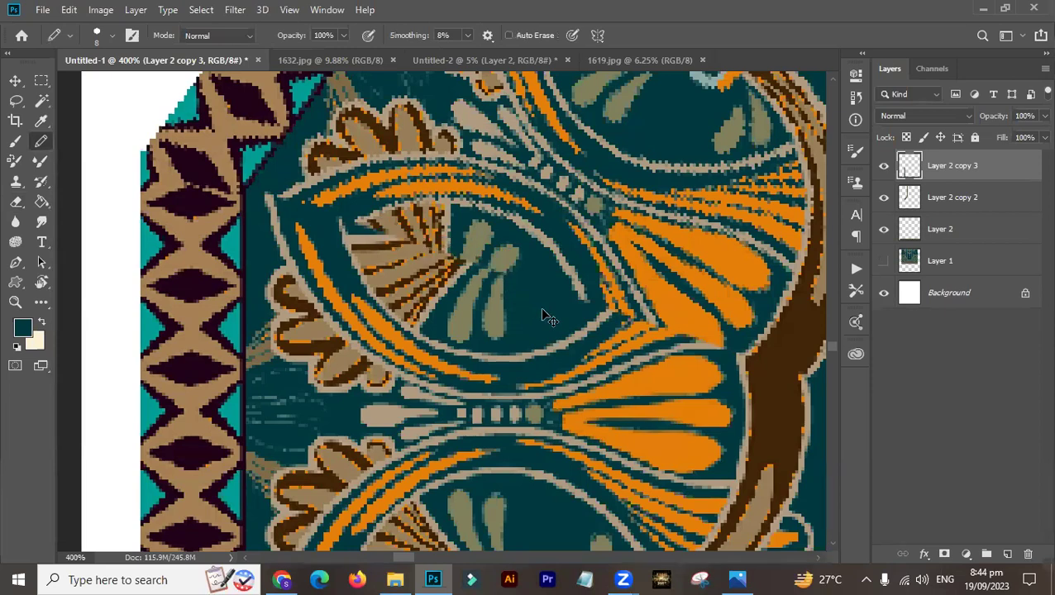
{"action": "key", "text": "v"}
{"action": "mouse_move", "coordinate": [545, 318]}
{"action": "left_mouse_down"}
{"action": "mouse_move", "coordinate": [533, 322]}
{"action": "mouse_move", "coordinate": [526, 346]}
{"action": "left_mouse_up"}
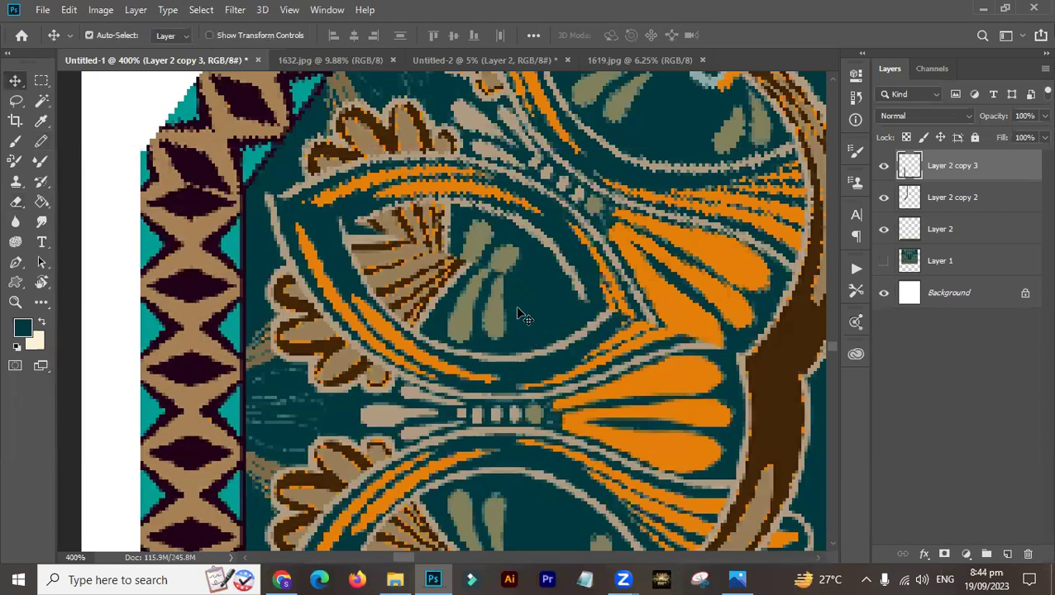
{"action": "key", "text": "e"}
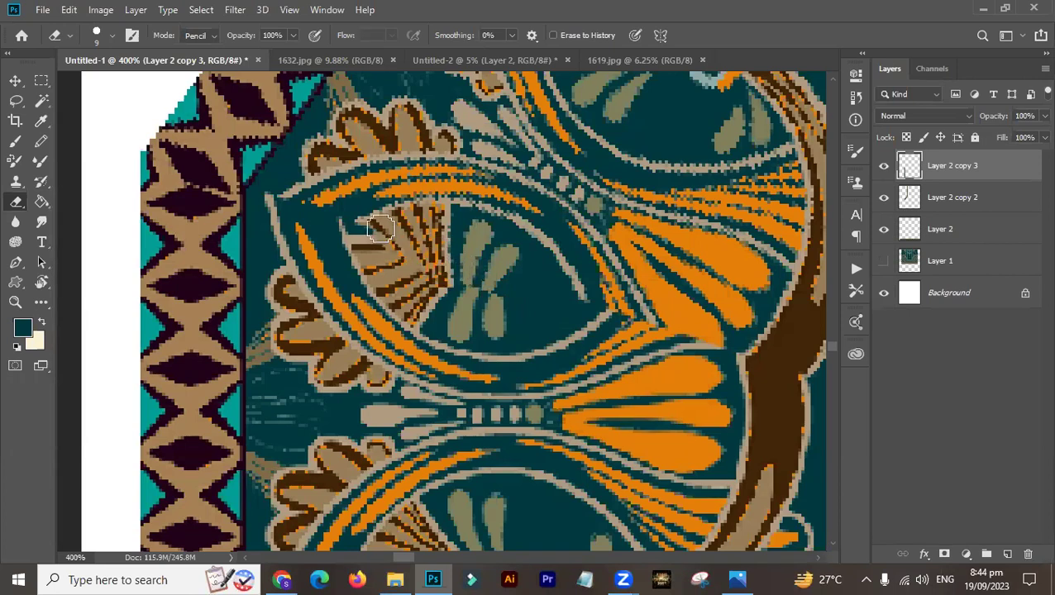
{"action": "left_click_drag", "start_coordinate": [510, 347], "coordinate": [453, 355]}
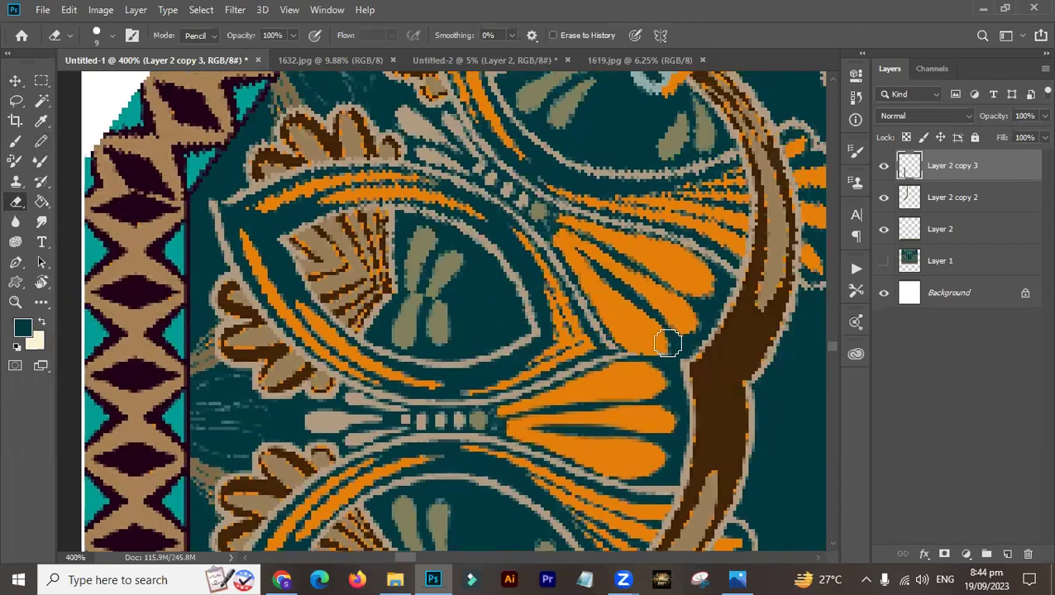
{"action": "left_click_drag", "start_coordinate": [605, 353], "coordinate": [505, 303]}
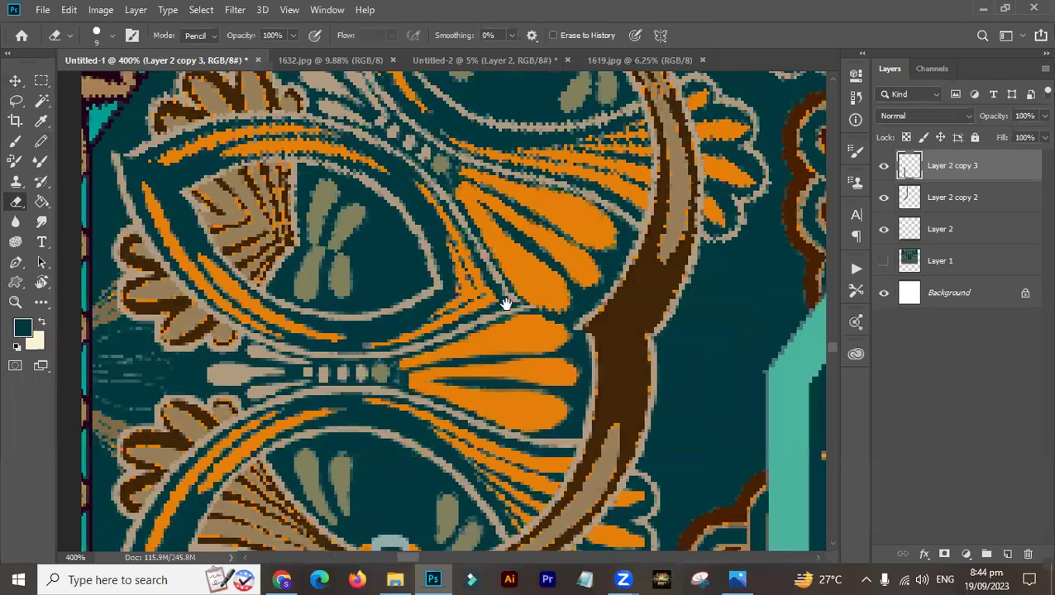
{"action": "left_click_drag", "start_coordinate": [572, 361], "coordinate": [468, 324]}
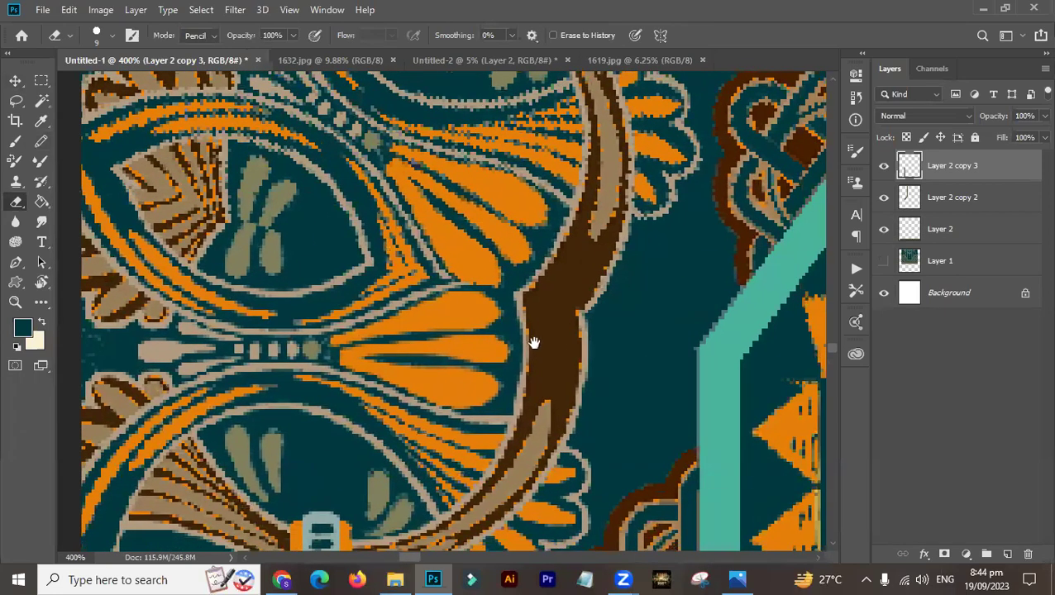
- Merge the lower vertical strip's layer into the rest of the angled border and place the merged layer just above the background
{"action": "right_click", "coordinate": [320, 308]}
{"action": "right_click", "coordinate": [397, 207]}
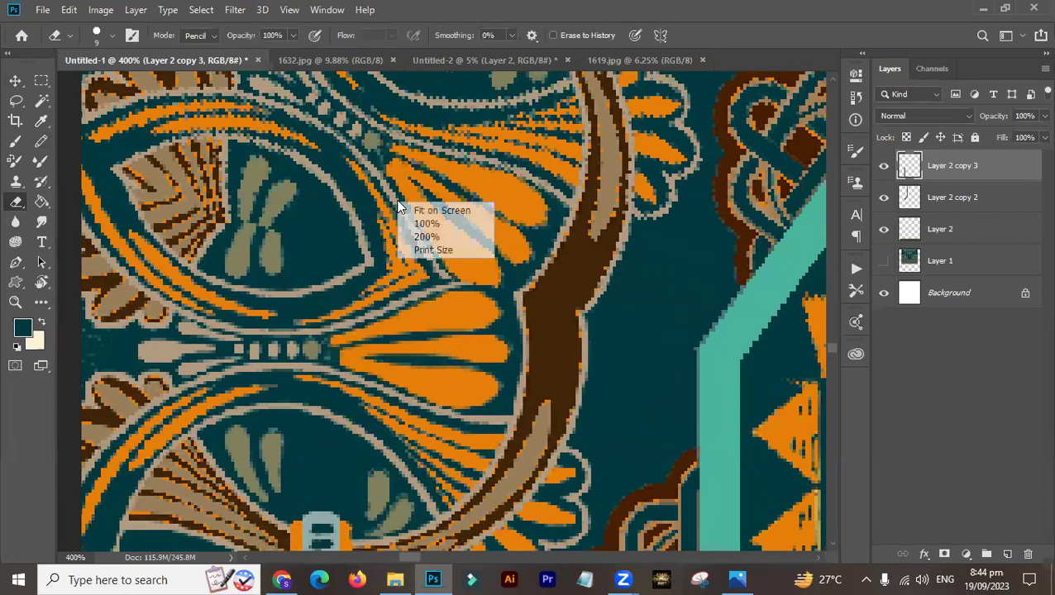
{"action": "left_click", "coordinate": [431, 255]}
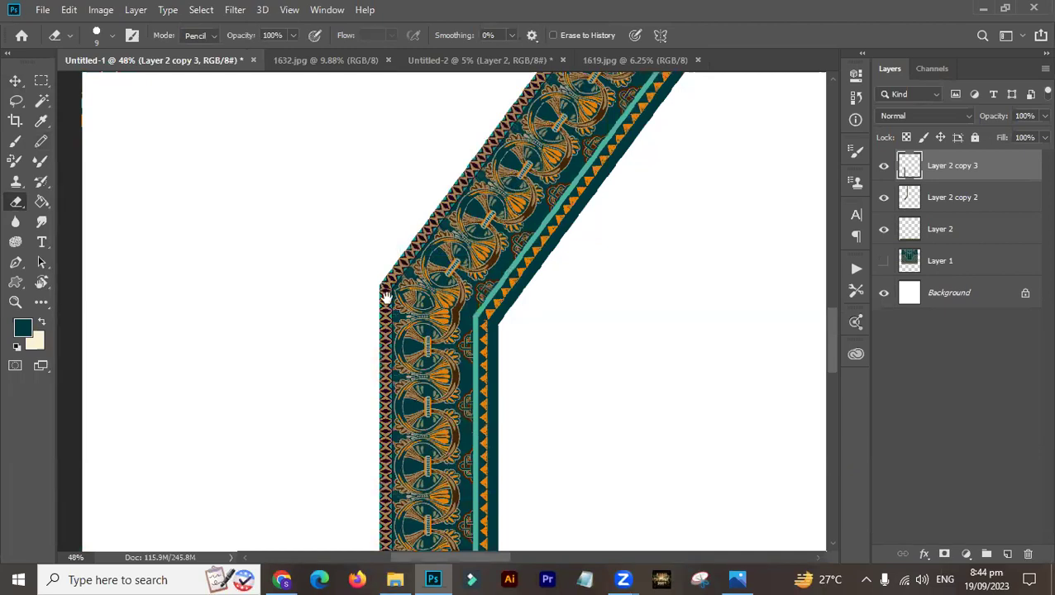
{"action": "key", "text": "ctrl+0"}
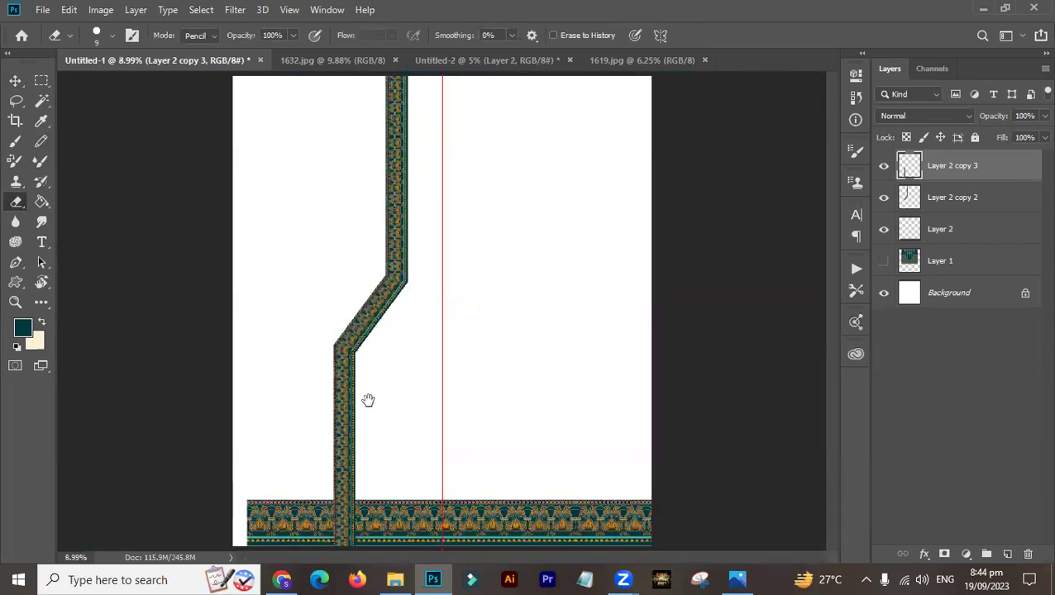
{"action": "key", "text": "Delete"}
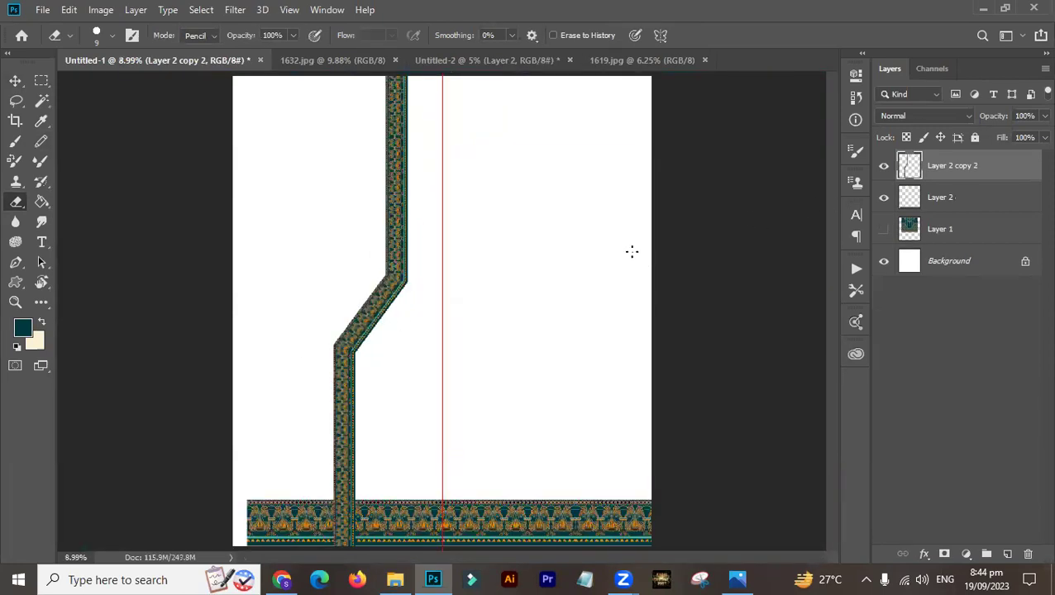
{"action": "key", "text": "ctrl+bracketleft"}
{"action": "key", "text": "ctrl+minus"}
{"action": "key", "text": "ctrl+bracketleft"}
- Select the whole canvas, create a horizontally mirrored copy of the angled border on the other half, and deselect
{"action": "key", "text": "ctrl+a"}
{"action": "key", "text": "alt+e"}
{"action": "key", "text": "alt+a"}
{"action": "key", "text": "alt+h"}
{"action": "key", "text": "ctrl+d"}
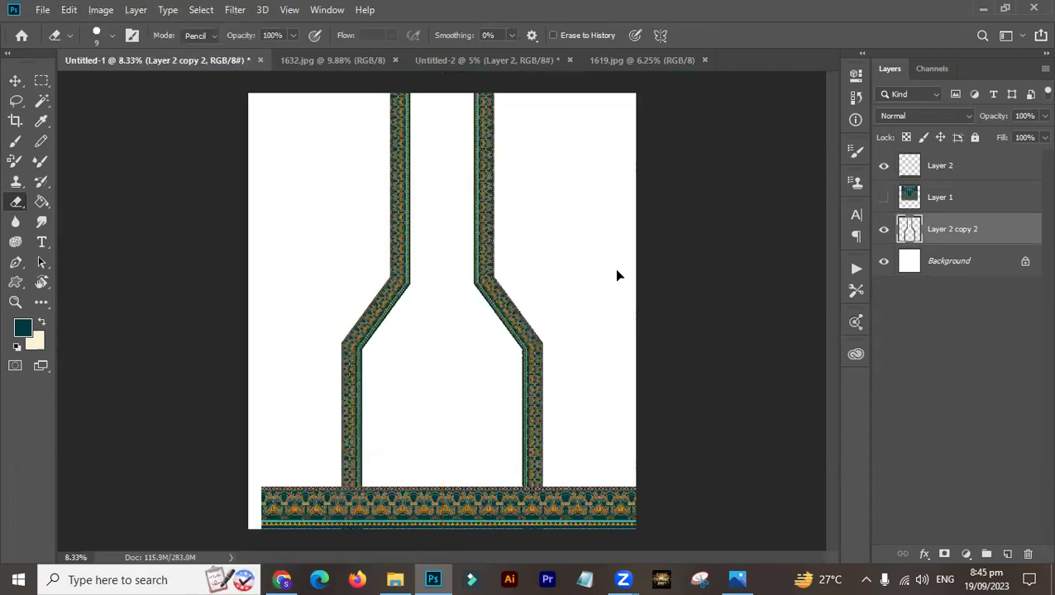
{"action": "key", "text": "v"}
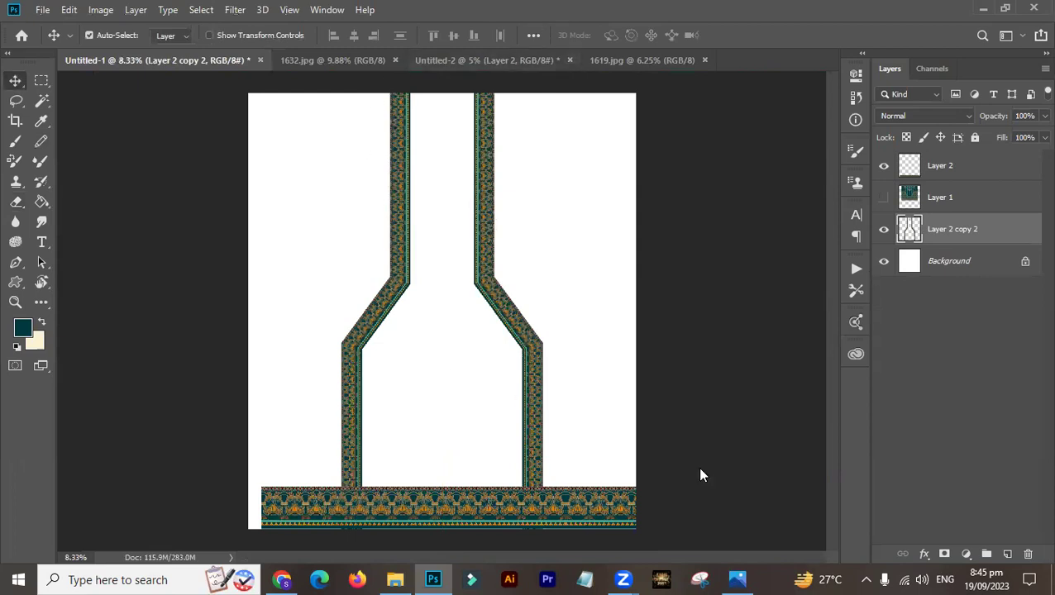
- Switch to File Explorer, open sample design 233 and view the border cuts in each sample through 1632.jpg
{"action": "key", "text": "alt+Tab"}
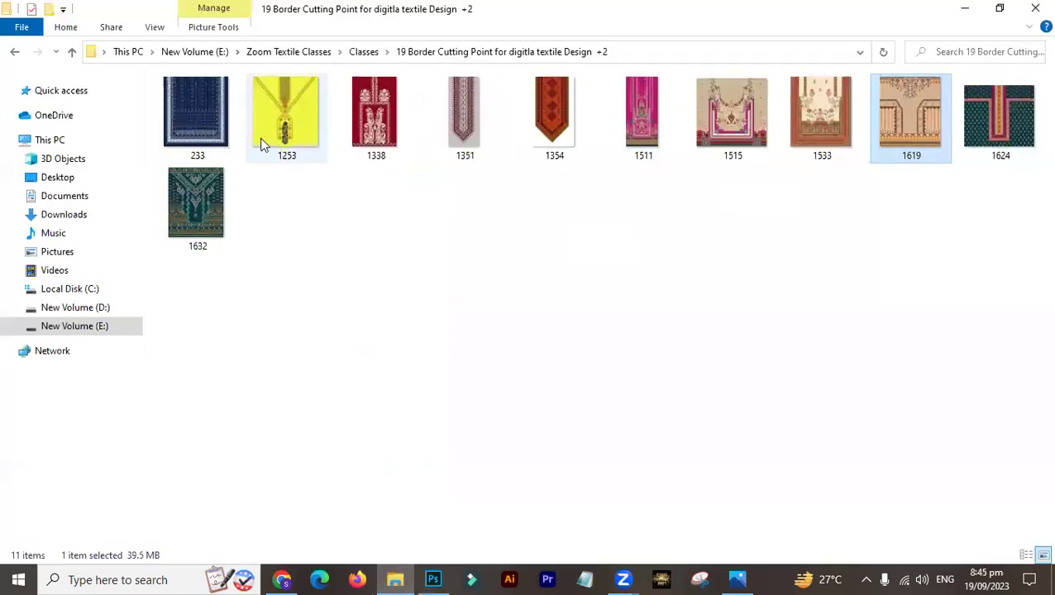
{"action": "double_click", "coordinate": [189, 125]}
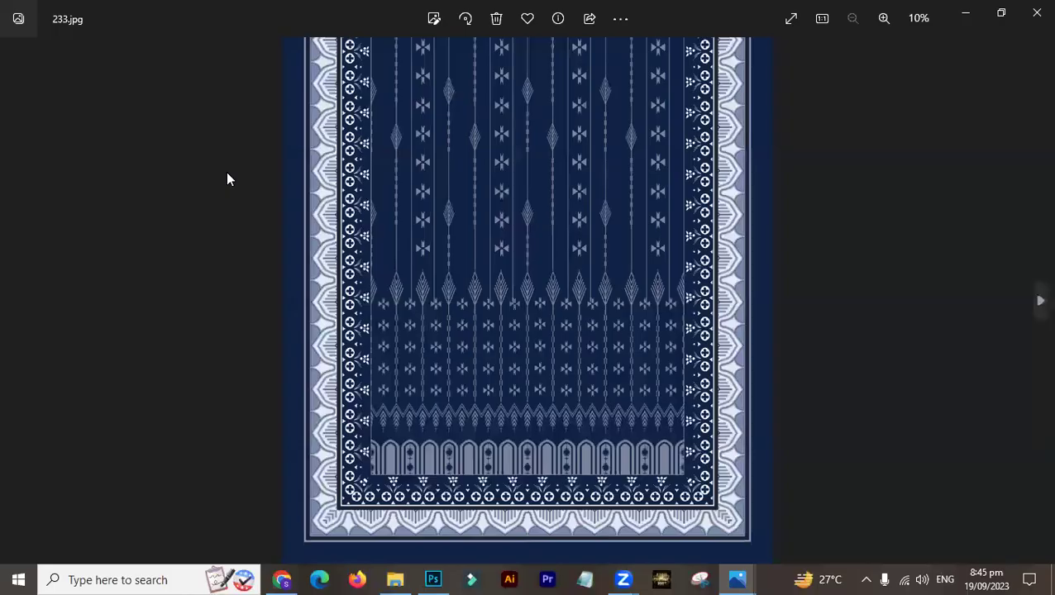
{"action": "key", "text": "Right"}
{"action": "key", "text": "Right"}
{"action": "key", "text": "Right"}
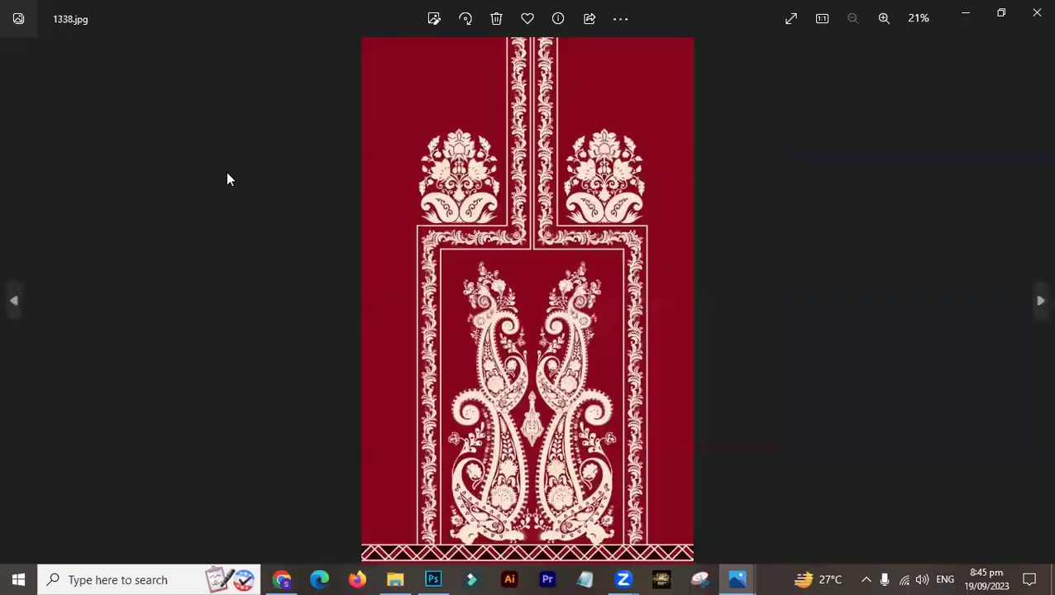
{"action": "key", "text": "Right"}
{"action": "key", "text": "Right"}
{"action": "key", "text": "Right"}
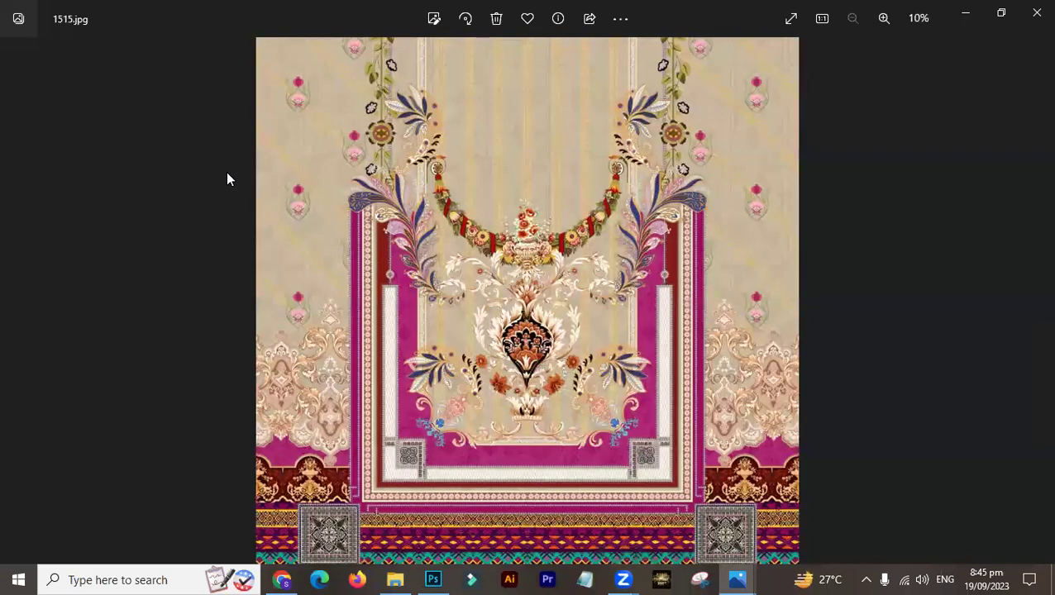
{"action": "key", "text": "Right"}
{"action": "key", "text": "Right"}
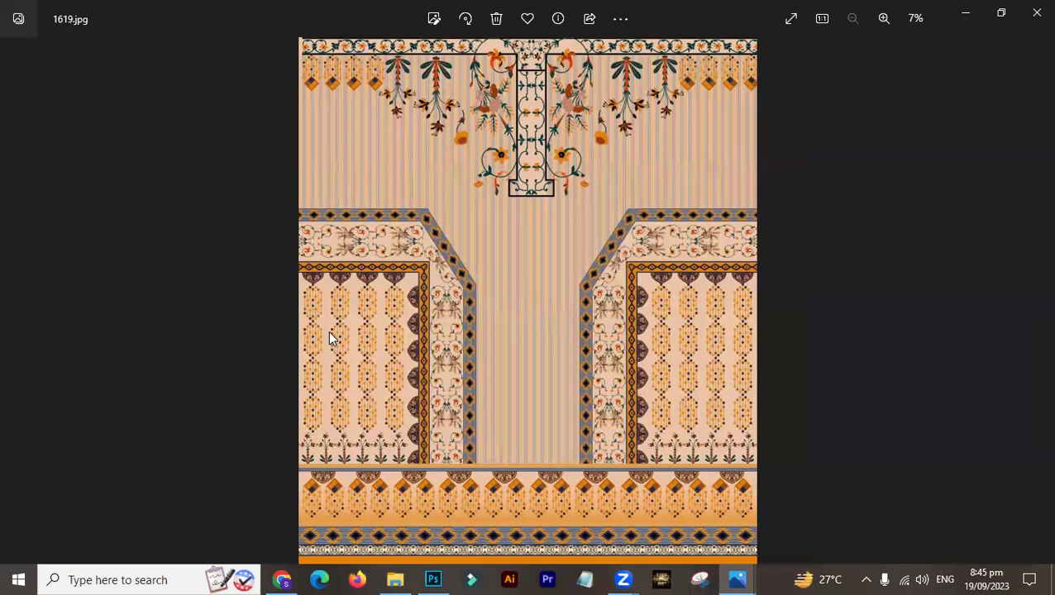
{"action": "key", "text": "Right"}
{"action": "key", "text": "Right"}
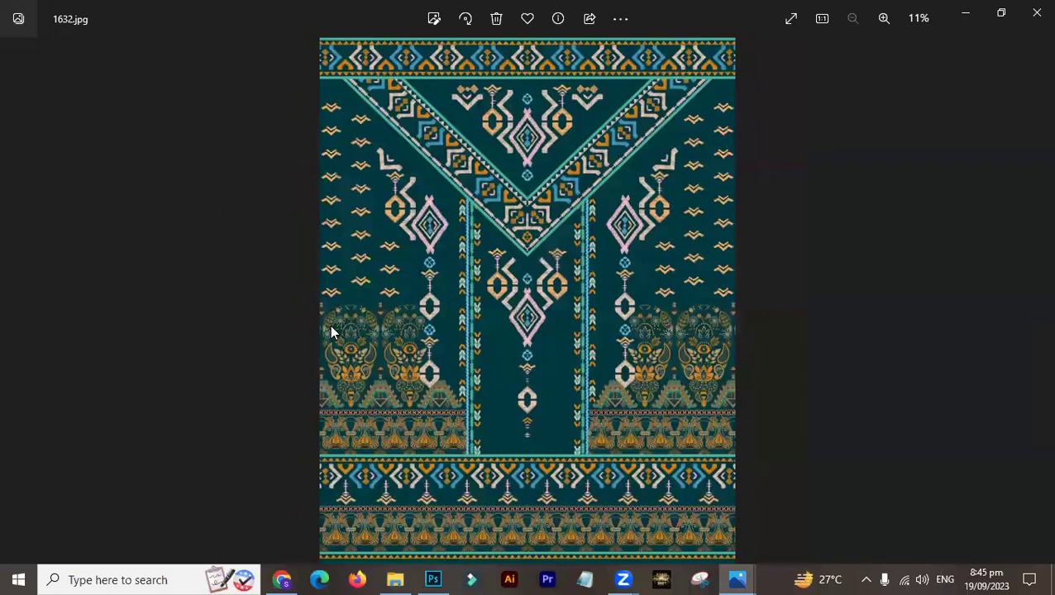
- Go back through the sample designs from 1624.jpg and compare their border corners and frames, finishing on 1511.jpg
{"action": "key", "text": "Left"}
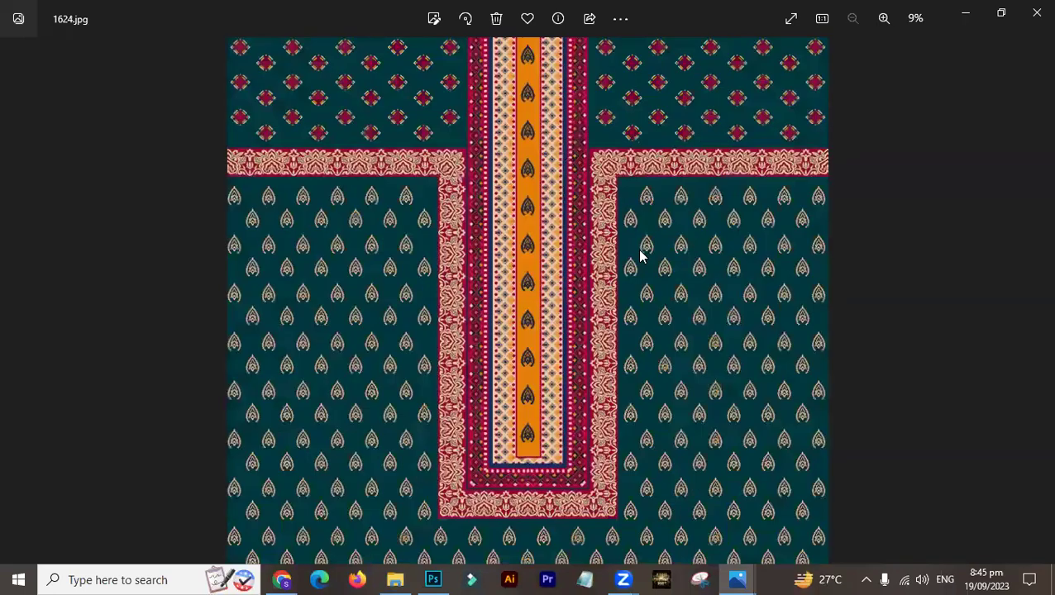
{"action": "key", "text": "Left"}
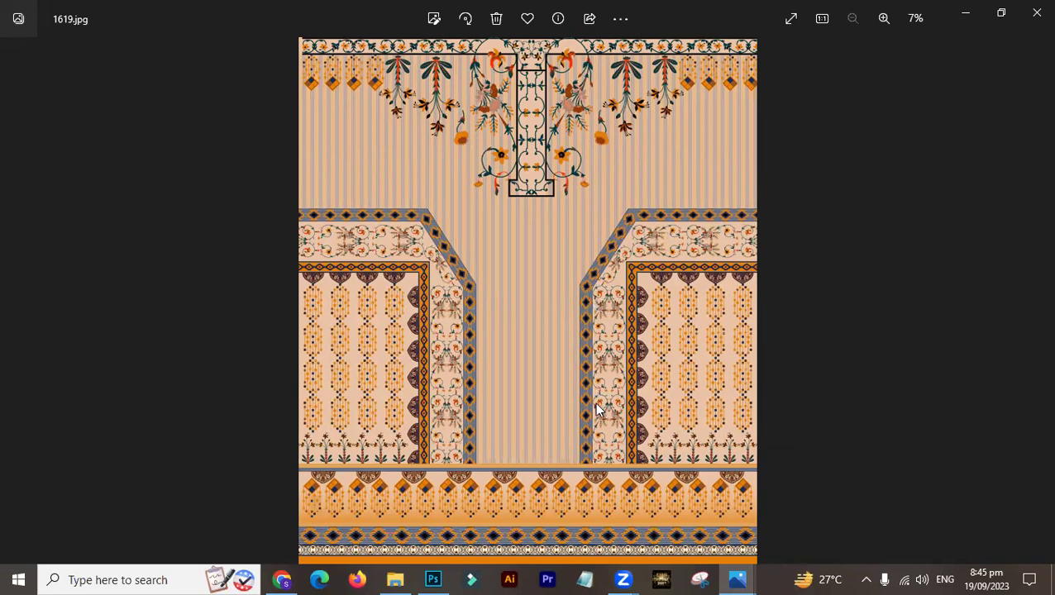
{"action": "key", "text": "Left"}
{"action": "key", "text": "Left"}
{"action": "key", "text": "Right"}
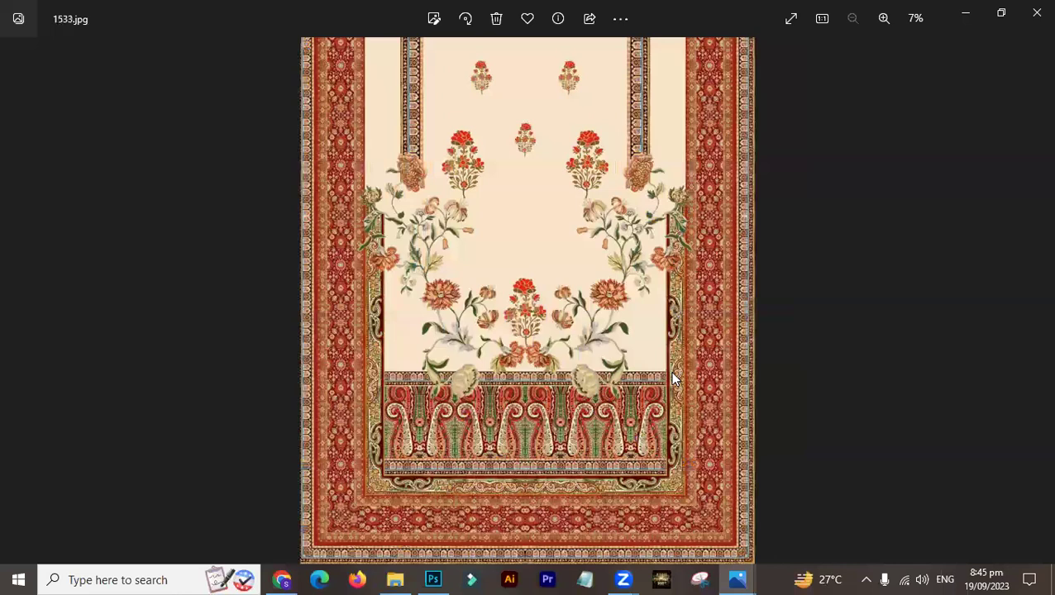
{"action": "key", "text": "Left"}
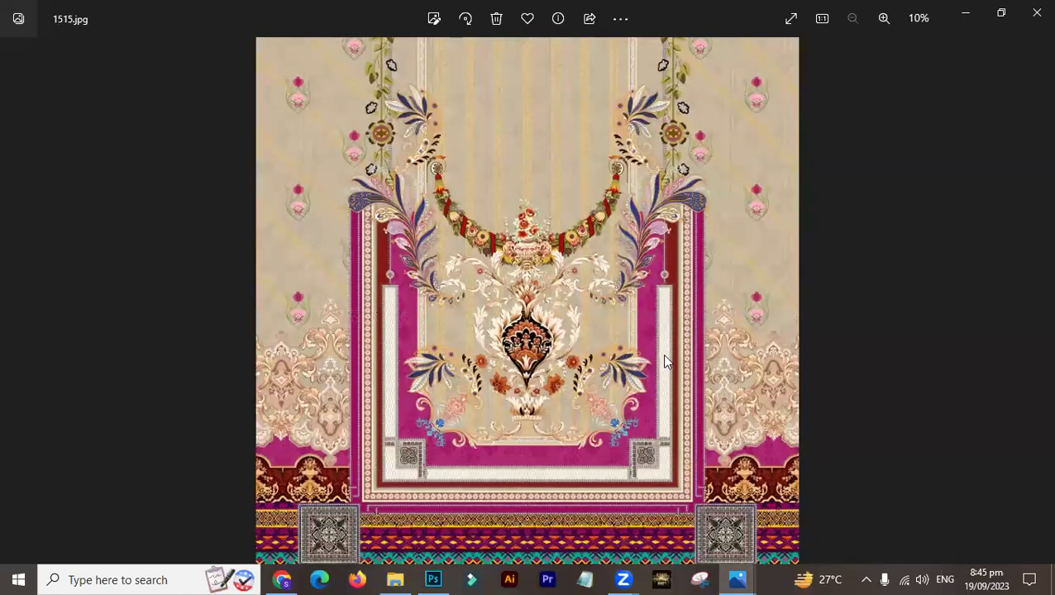
{"action": "key", "text": "Left"}
{"action": "key", "text": "Left"}
{"action": "key", "text": "Left"}
{"action": "key", "text": "Left"}
{"action": "key", "text": "Right"}
{"action": "key", "text": "Right"}
{"action": "key", "text": "Right"}
{"action": "key", "text": "Right"}
{"action": "key", "text": "Left"}
{"action": "key", "text": "Right"}
{"action": "key", "text": "Left"}
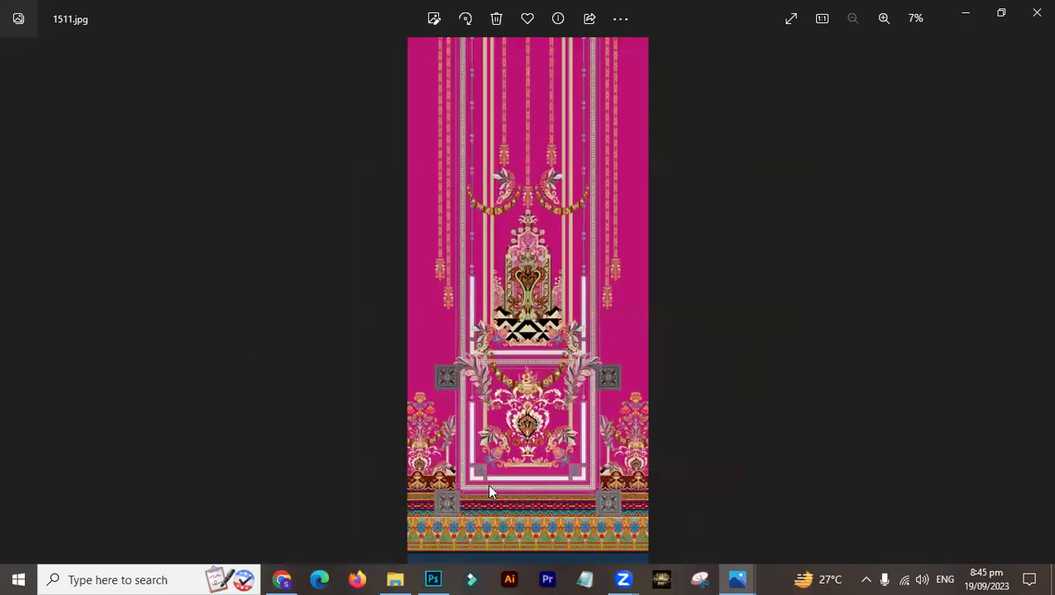
- Find the class slides folder inside Zoom Textile Classes, view slide 33 on panel creation for ladies suit design, and close it
{"action": "left_click", "coordinate": [395, 579]}
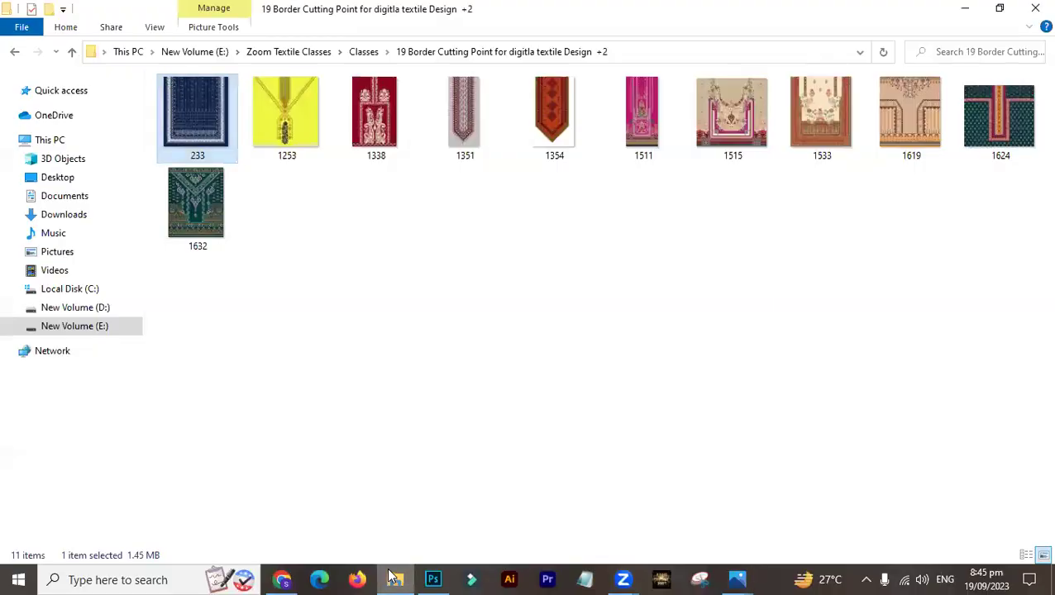
{"action": "left_click", "coordinate": [353, 55]}
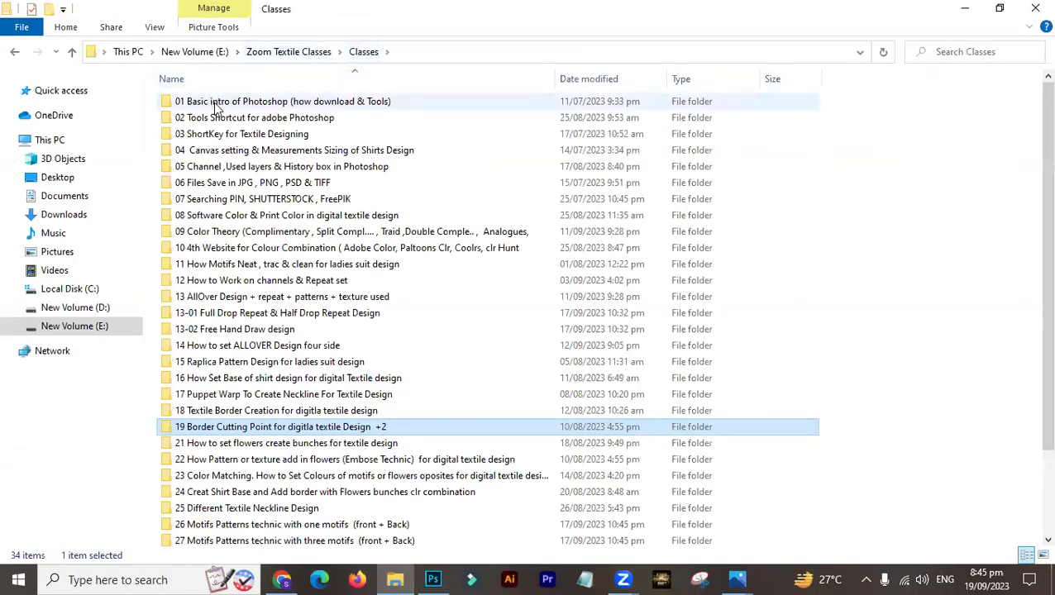
{"action": "left_click", "coordinate": [263, 52]}
{"action": "double_click", "coordinate": [246, 81]}
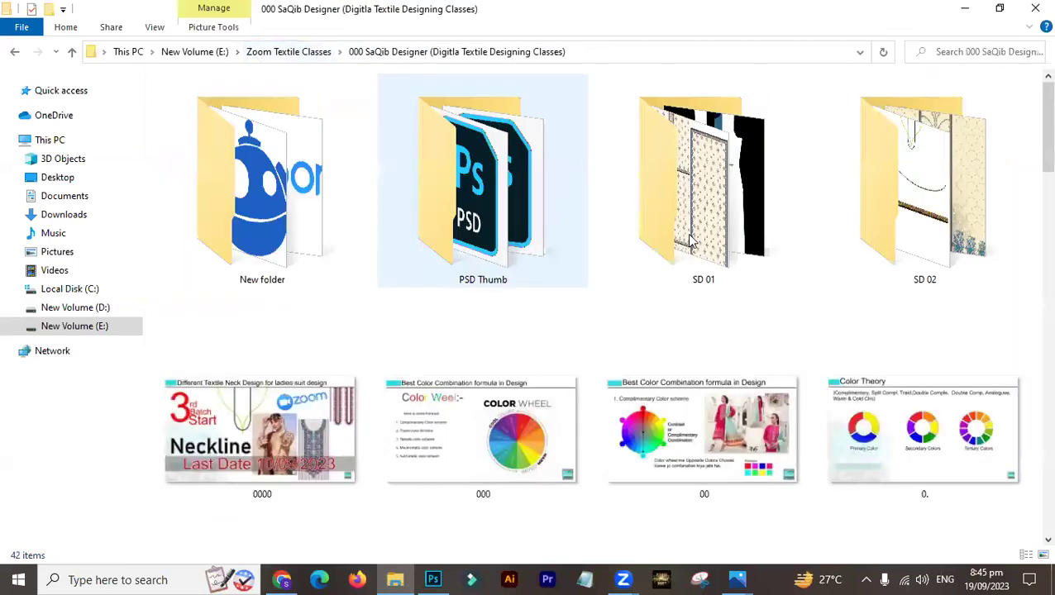
{"action": "left_click_drag", "start_coordinate": [1045, 142], "coordinate": [1029, 547]}
{"action": "left_click", "coordinate": [495, 452]}
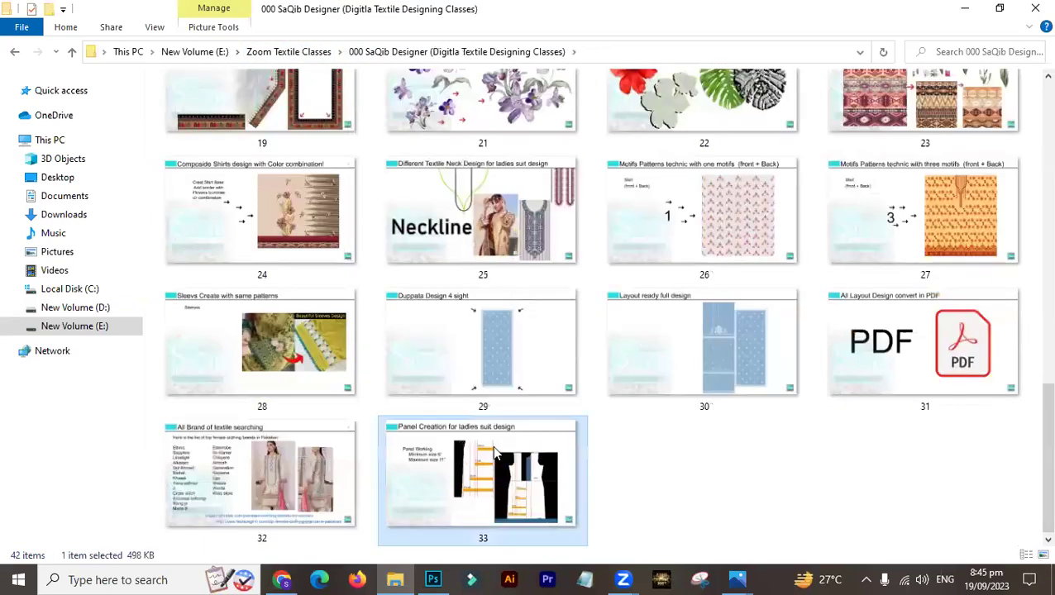
{"action": "double_click", "coordinate": [493, 452]}
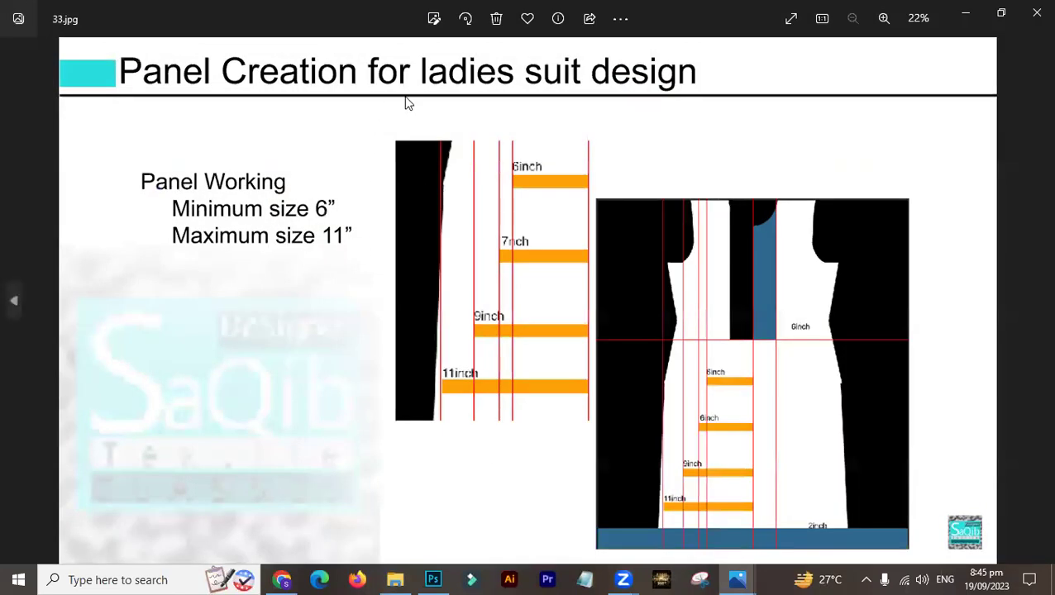
{"action": "left_click", "coordinate": [1034, 14]}
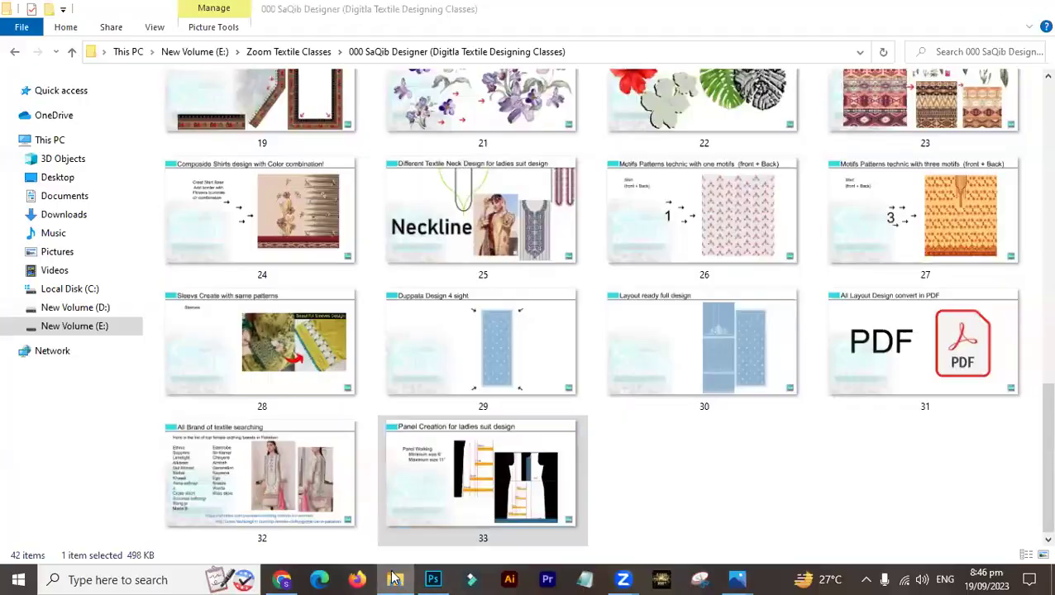
{"action": "left_click", "coordinate": [395, 579]}
{"action": "left_click", "coordinate": [395, 579]}
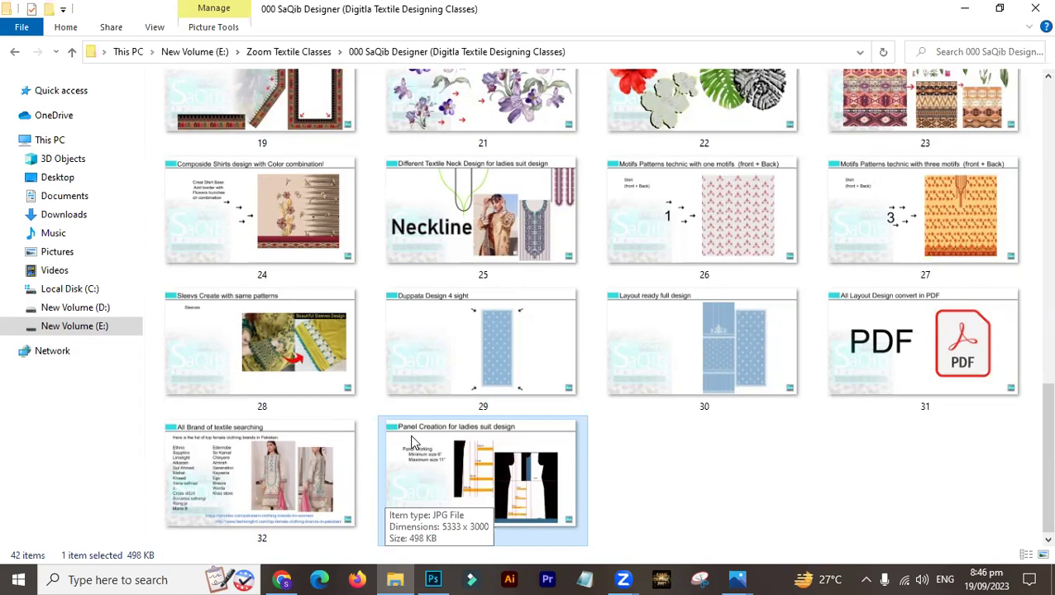
{"action": "left_click", "coordinate": [1022, 576]}
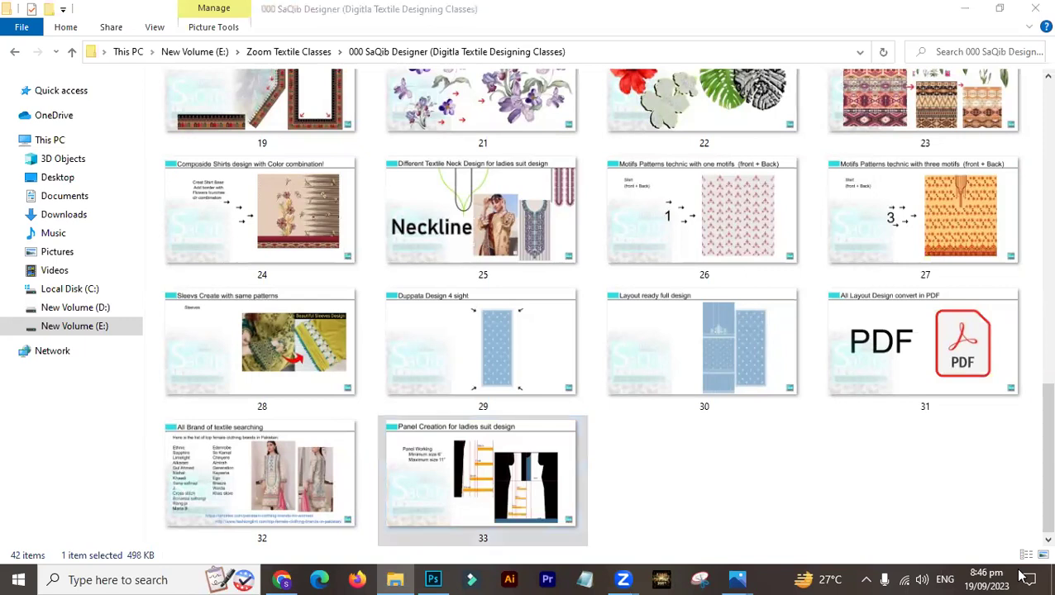